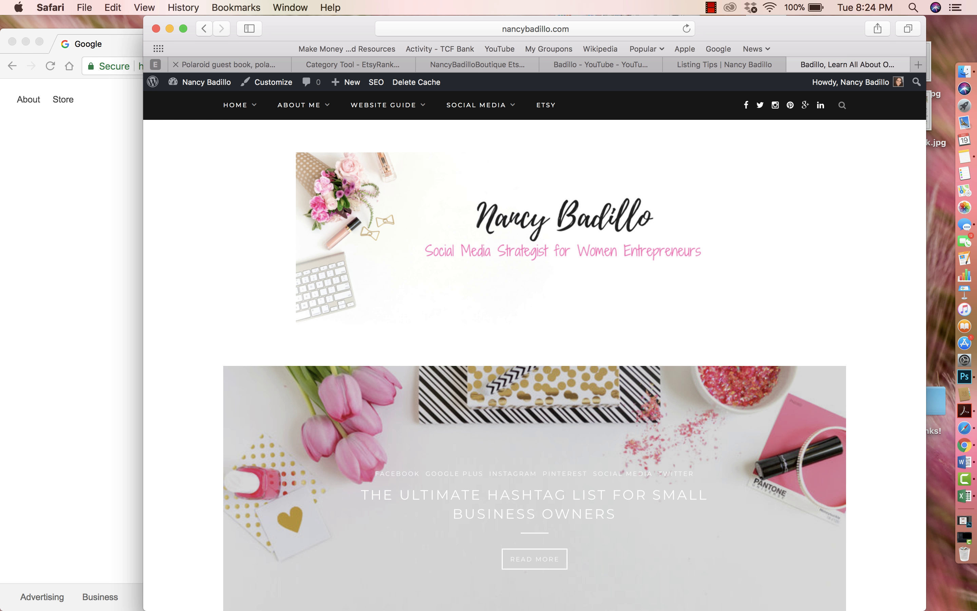
- Bring up the Etsy listing draft for the Polaroid guest book and open Google in a new browser tab
{"action": "left_click", "coordinate": [226, 65]}
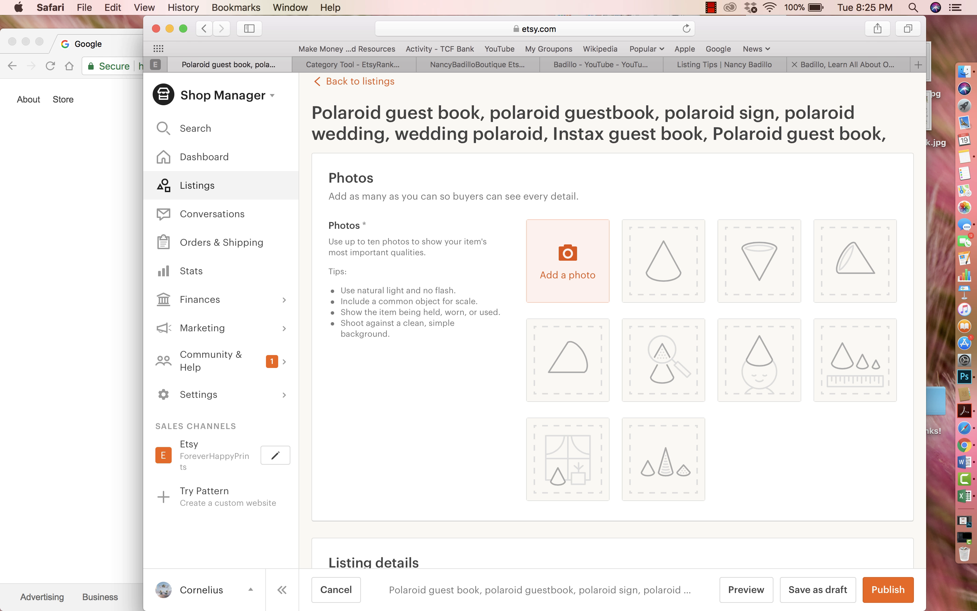
{"action": "key", "text": "super+t"}
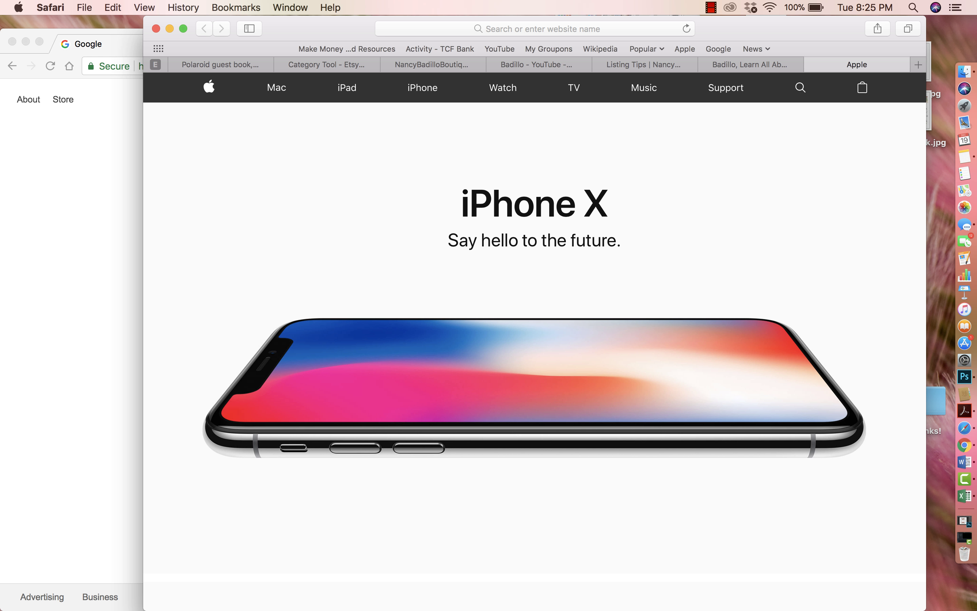
{"action": "key", "text": "super+l"}
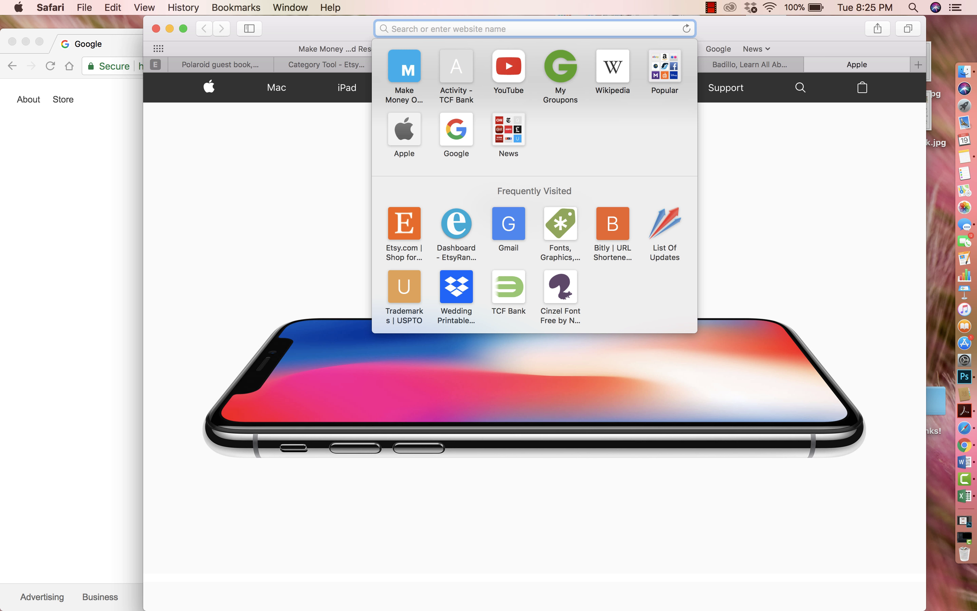
{"action": "type", "text": "google"}
{"action": "key", "text": "Return"}
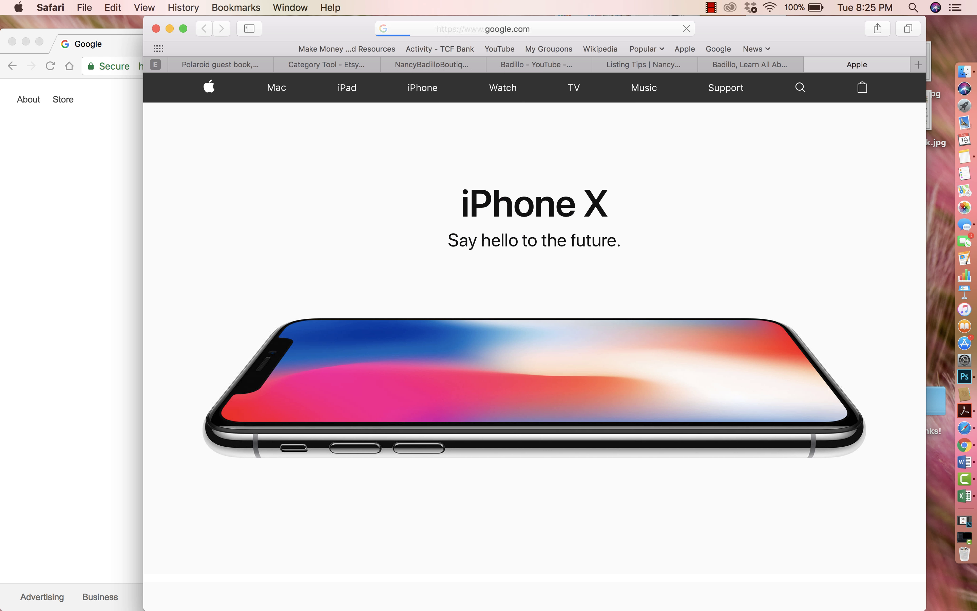
- Search Google for "light box"
{"action": "type", "text": "lig"}
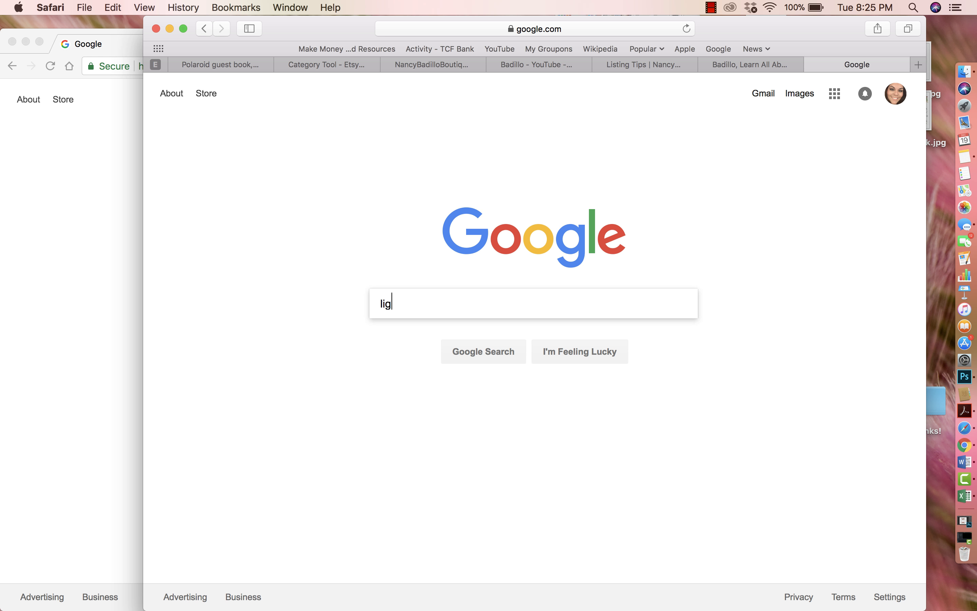
{"action": "type", "text": "ht boc"}
{"action": "key", "text": "BackSpace"}
{"action": "type", "text": "x"}
{"action": "key", "text": "Return"}
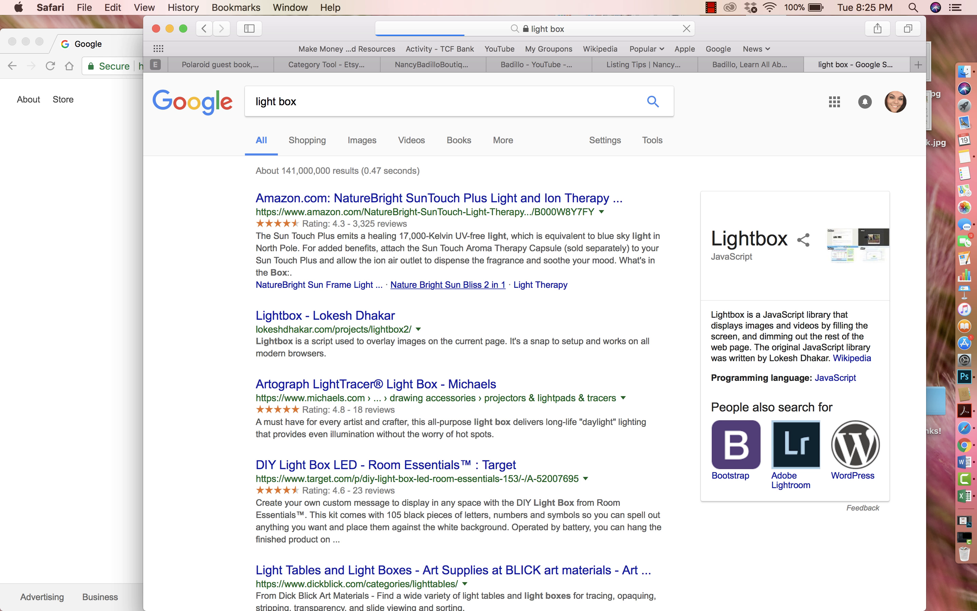
{"action": "left_click", "coordinate": [361, 140]}
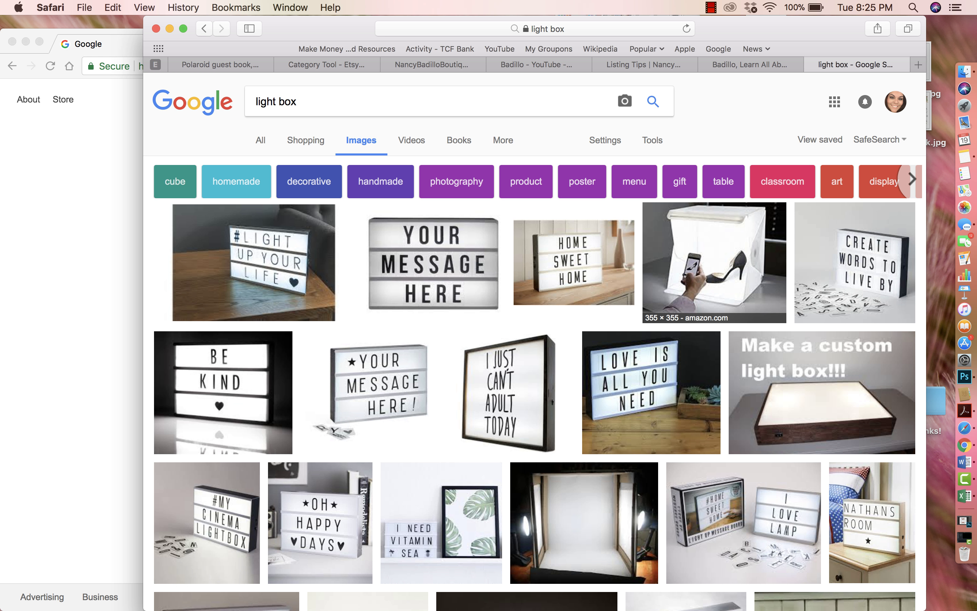
{"action": "left_click", "coordinate": [715, 262]}
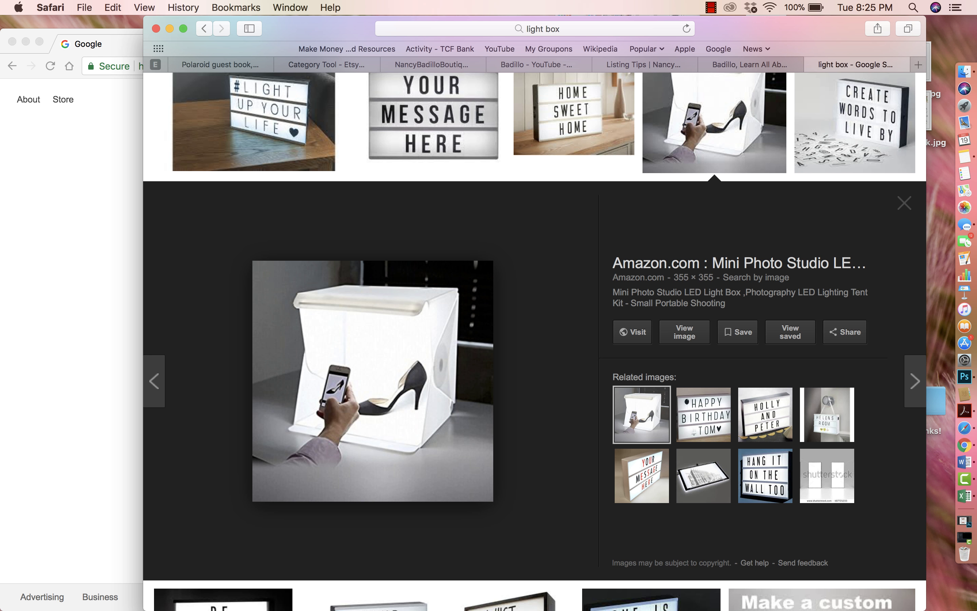
{"action": "scroll", "coordinate": [535, 342], "scroll_direction": "down", "scroll_amount": 4}
{"action": "scroll", "coordinate": [535, 341], "scroll_direction": "up", "scroll_amount": 3}
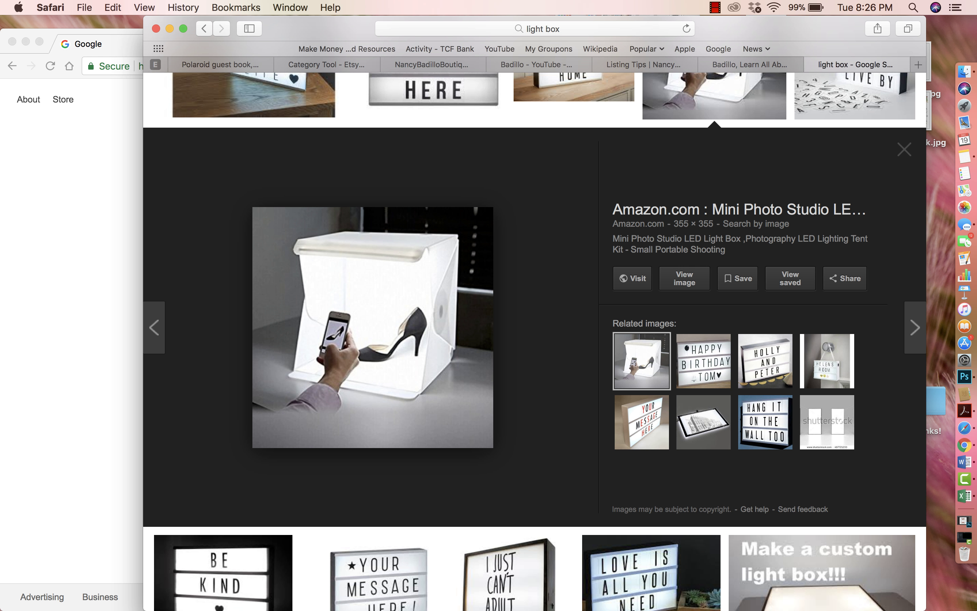
- Go to creativemarket.com and search all products for "wedding mockup"
{"action": "key", "text": "super+l"}
{"action": "key", "text": "BackSpace"}
{"action": "type", "text": "cre"}
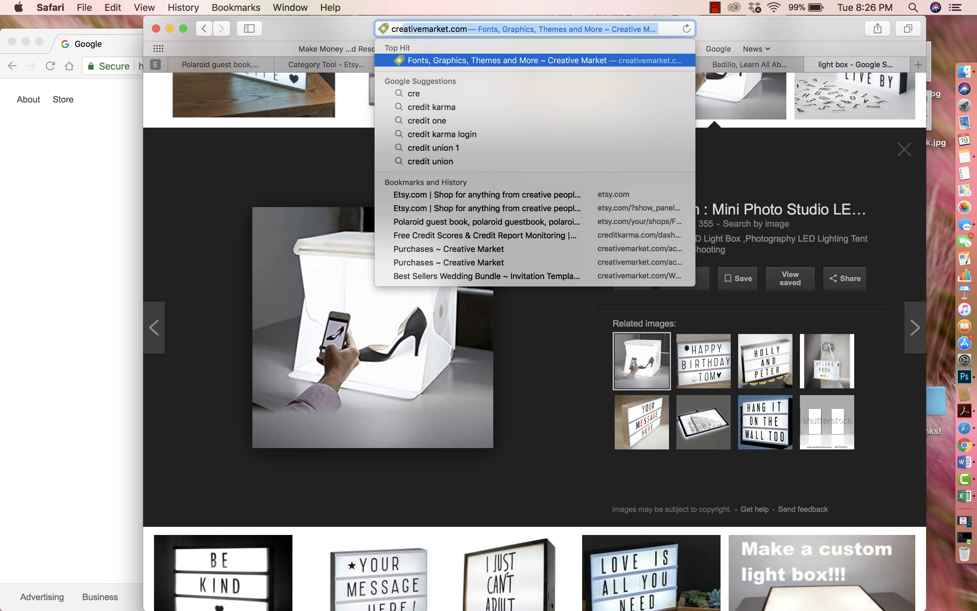
{"action": "key", "text": "Return"}
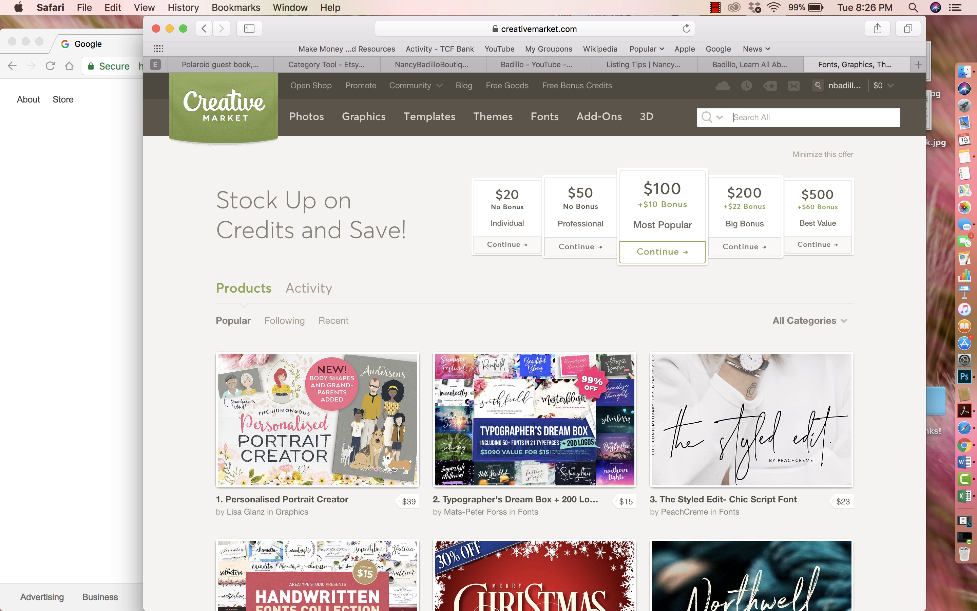
{"action": "type", "text": "weddimg"}
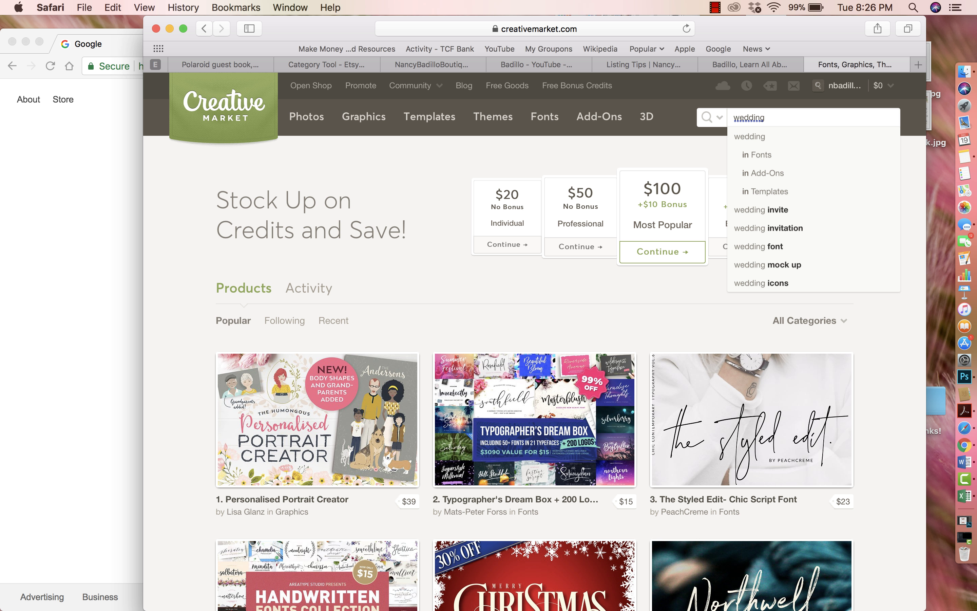
{"action": "type", "text": " mockup"}
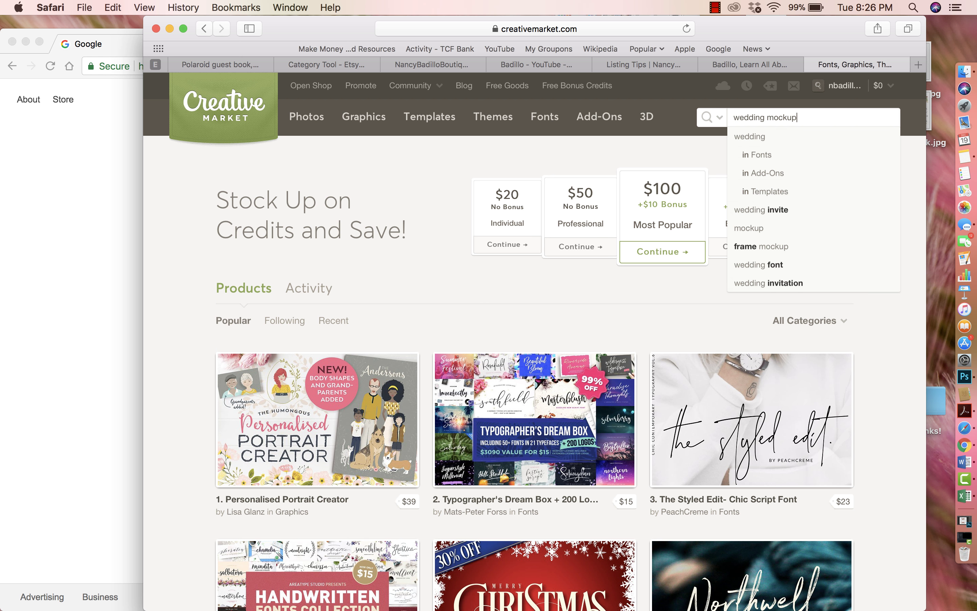
{"action": "key", "text": "Return"}
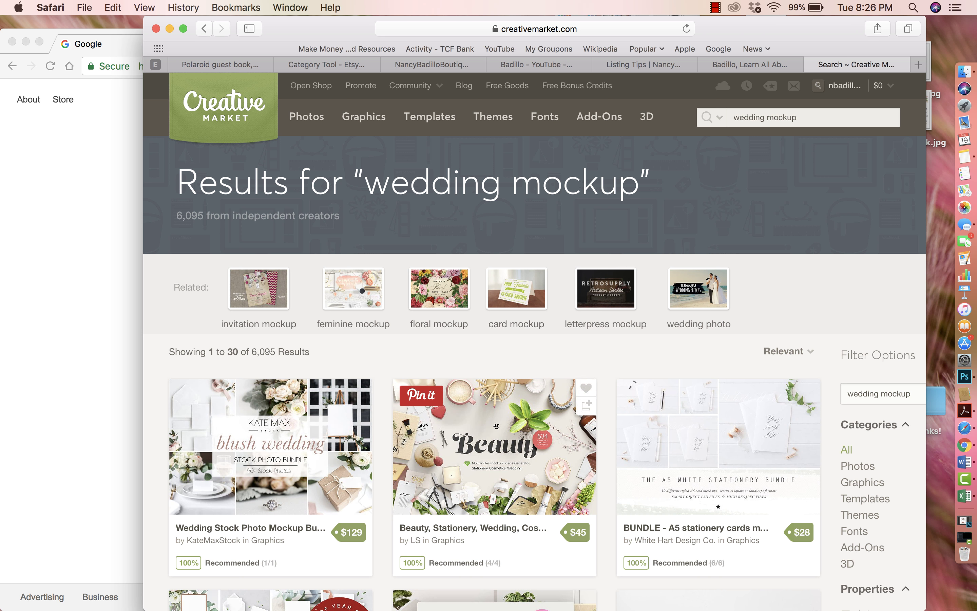
- Browse the wedding mockup results and open the "SALE! Wedding Day Mockups Bundle" product page
{"action": "scroll", "coordinate": [495, 444], "scroll_direction": "down", "scroll_amount": 5}
{"action": "scroll", "coordinate": [494, 445], "scroll_direction": "down", "scroll_amount": 3}
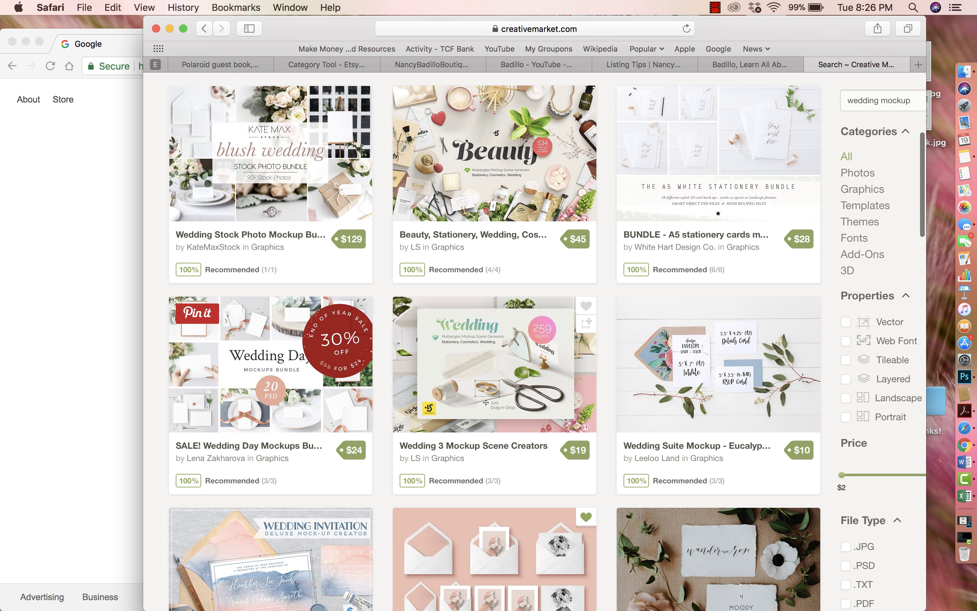
{"action": "left_click", "coordinate": [271, 363]}
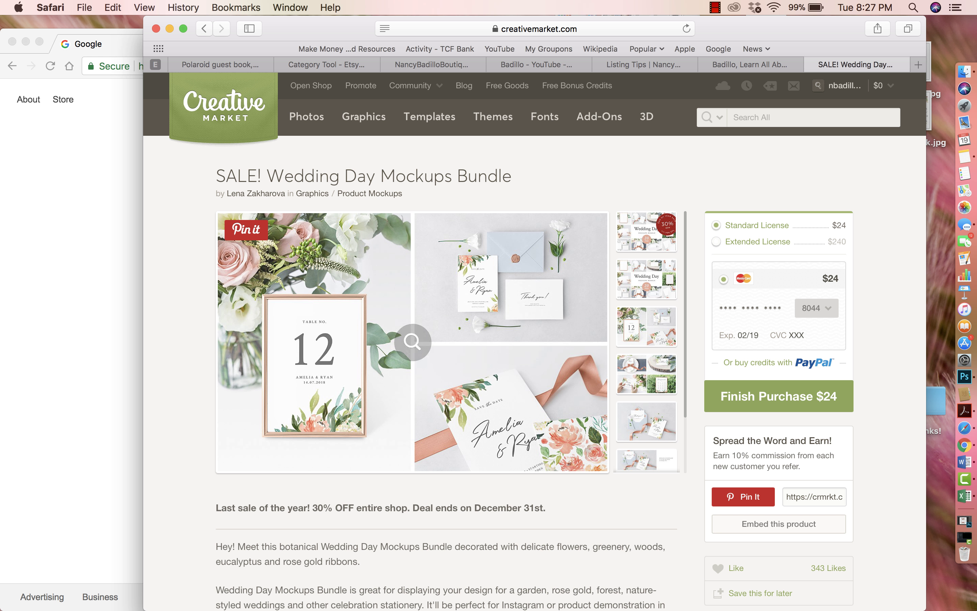
- Search Creative Market for "t-shirt mockup"
{"action": "left_click", "coordinate": [768, 118]}
{"action": "type", "text": "t"}
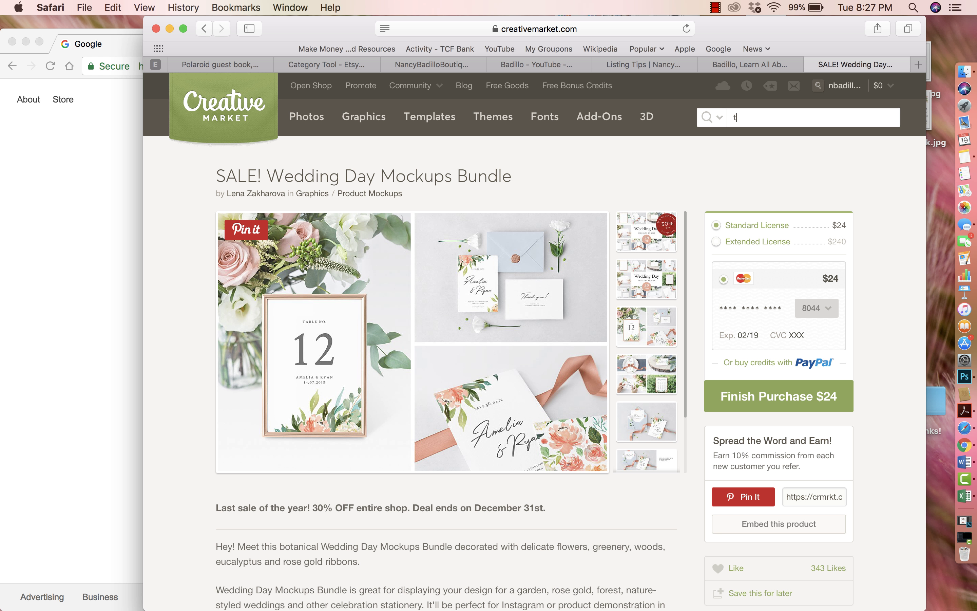
{"action": "type", "text": "-shirt mockup"}
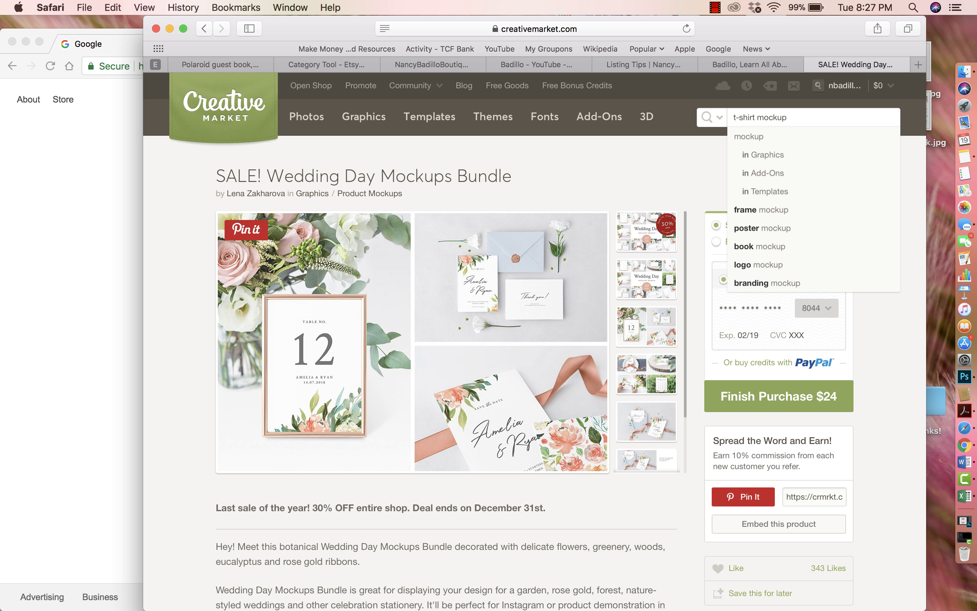
{"action": "key", "text": "Return"}
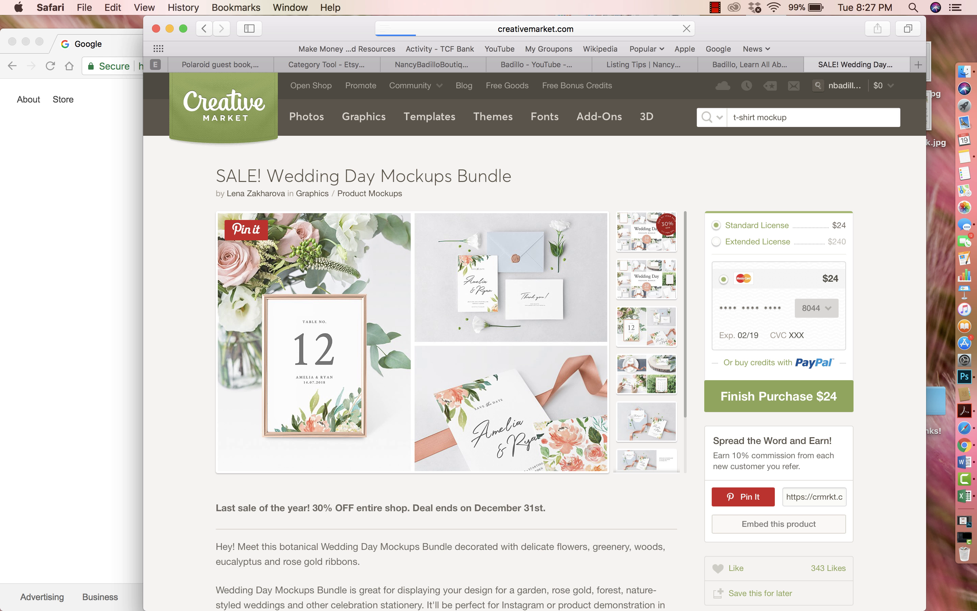
- Browse the t-shirt mockup results and open the "T-Shirt Mock-Up Set" by Mockup Cloud
{"action": "scroll", "coordinate": [495, 341], "scroll_direction": "down", "scroll_amount": 12}
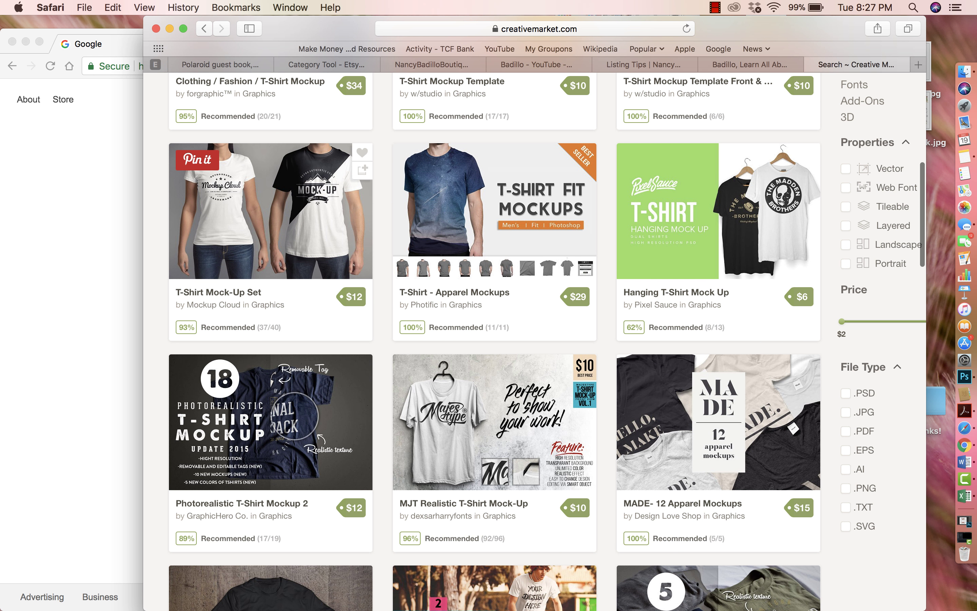
{"action": "scroll", "coordinate": [495, 341], "scroll_direction": "down", "scroll_amount": 8}
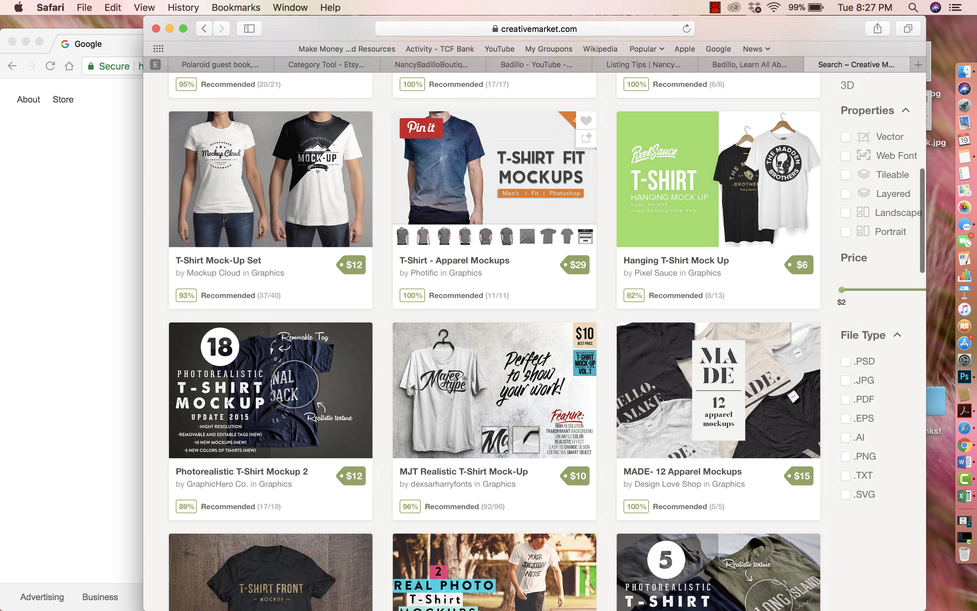
{"action": "scroll", "coordinate": [495, 342], "scroll_direction": "up", "scroll_amount": 6}
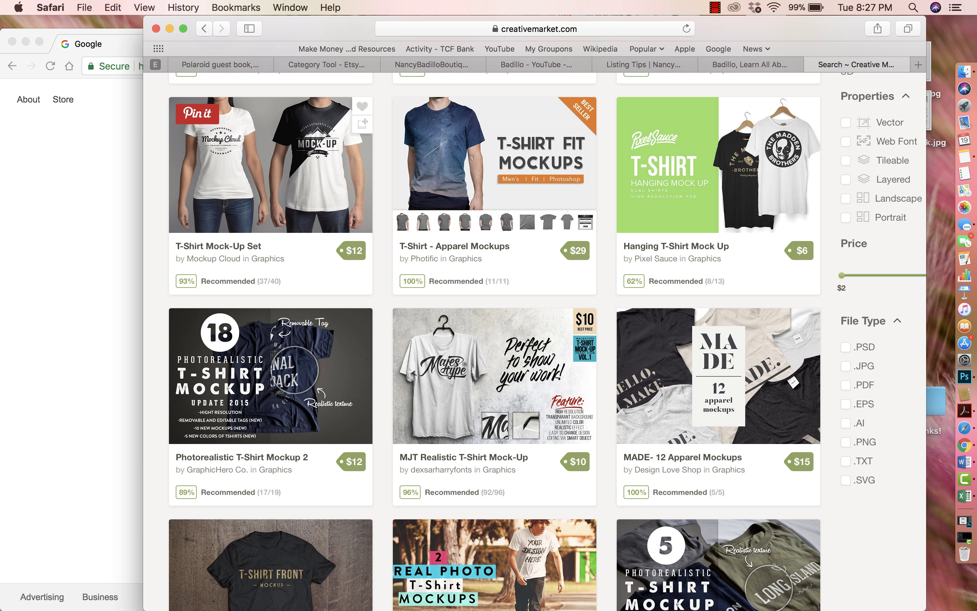
{"action": "left_click", "coordinate": [270, 165]}
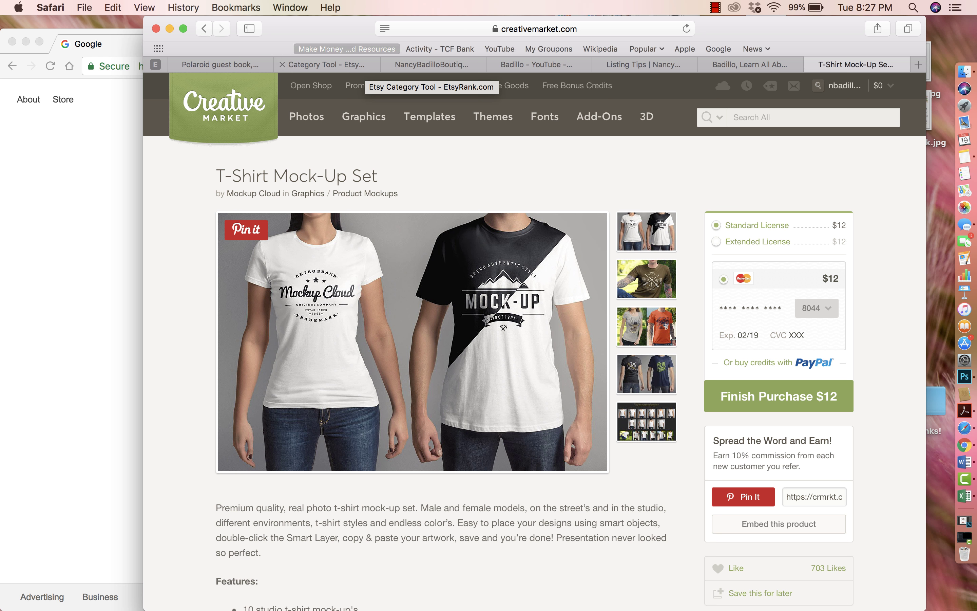
- Return to the Etsy listing draft and upload Mock-up 1.jpg, Mock-up 2.jpg and Mock-up 3.jpg from the Desktop as its photos
{"action": "left_click", "coordinate": [323, 64]}
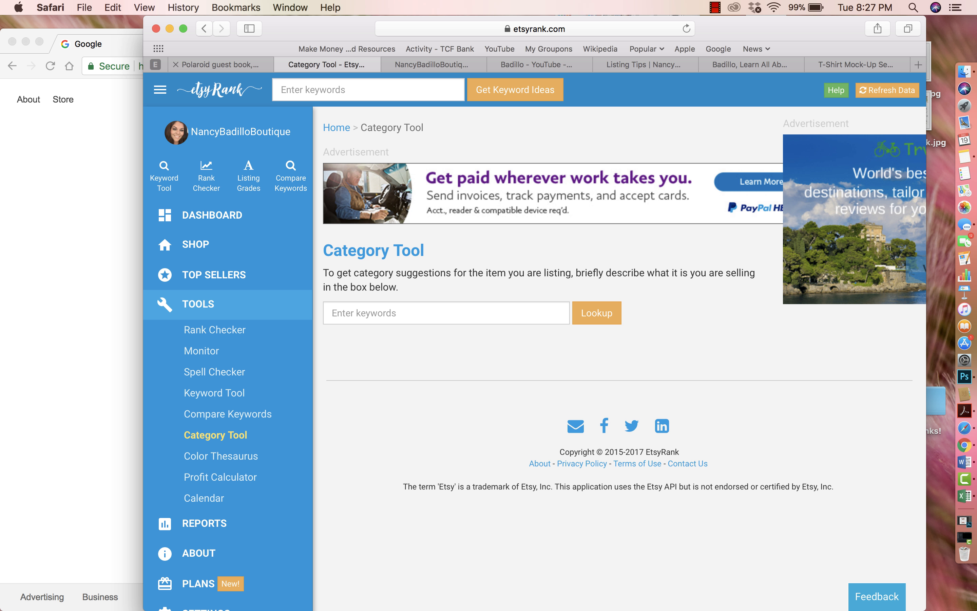
{"action": "left_click", "coordinate": [218, 64]}
{"action": "left_click", "coordinate": [567, 260]}
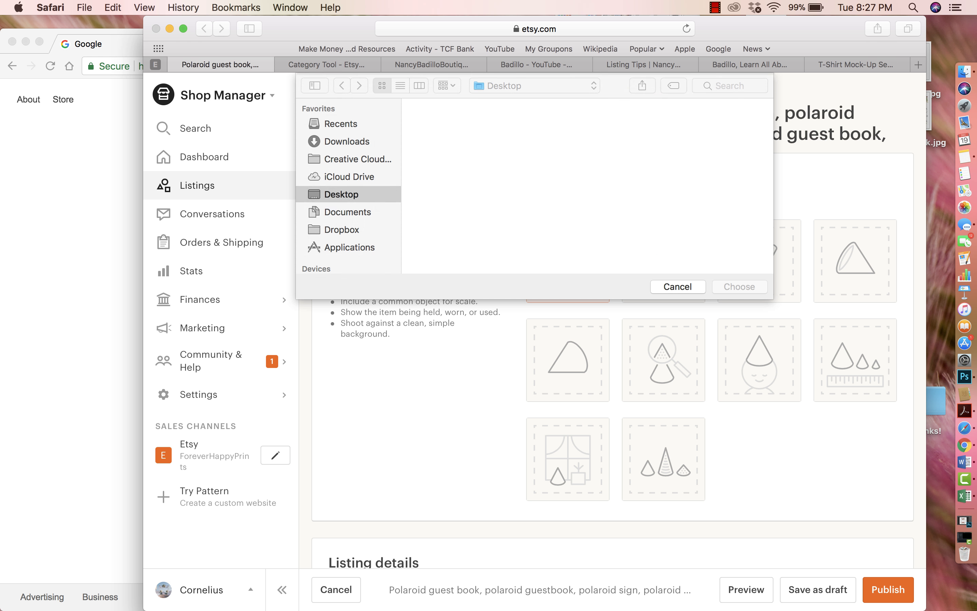
{"action": "left_click", "coordinate": [543, 129]}
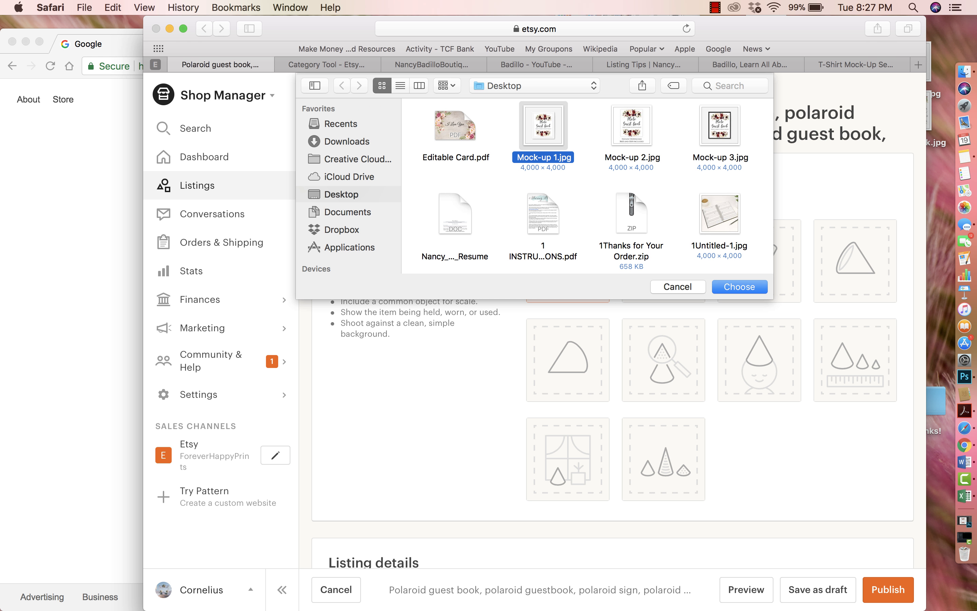
{"action": "left_click", "coordinate": [631, 127], "text": "super"}
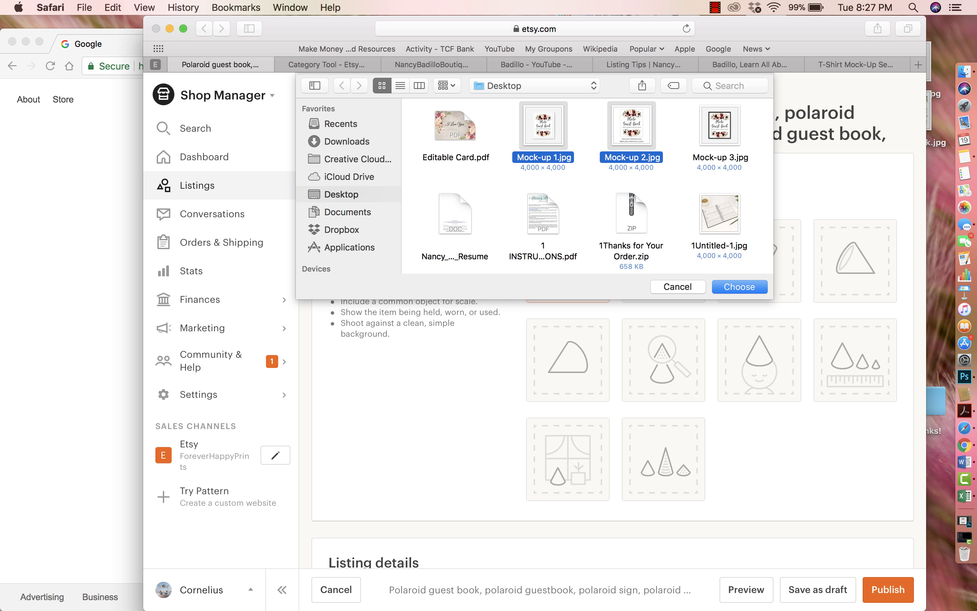
{"action": "left_click", "coordinate": [719, 127], "text": "super"}
{"action": "left_click", "coordinate": [739, 286]}
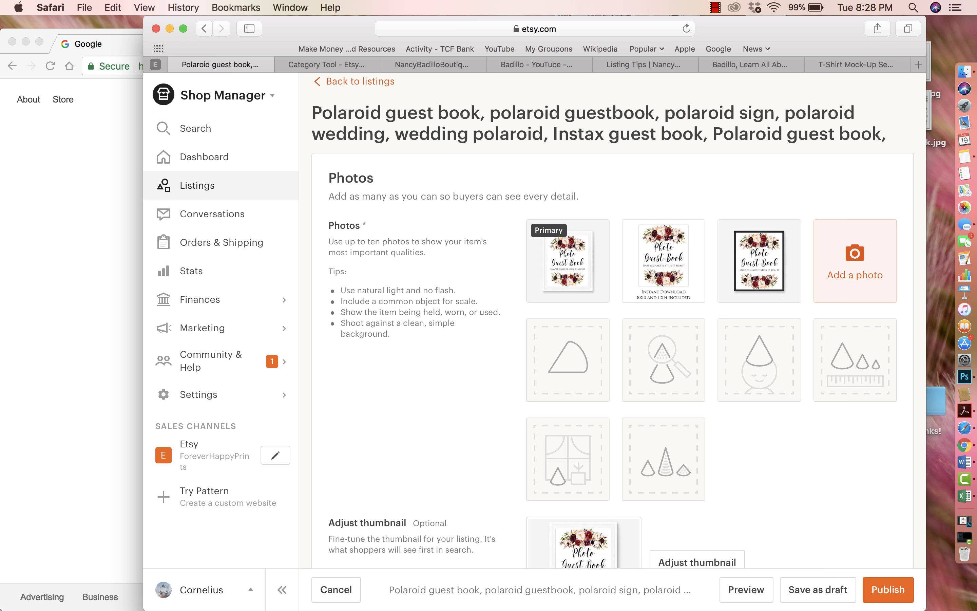
- Switch to Notes, open the "Polaroid Guest Book" keyword note and move its window so the listing's field labels stay uncovered
{"action": "mouse_move", "coordinate": [759, 261]}
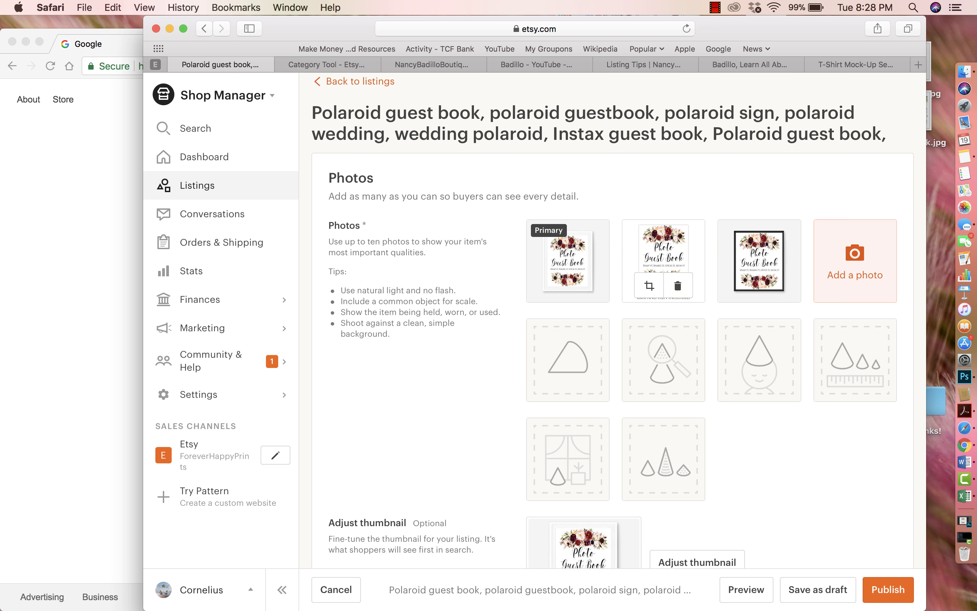
{"action": "scroll", "coordinate": [568, 275], "scroll_direction": "down", "scroll_amount": 3}
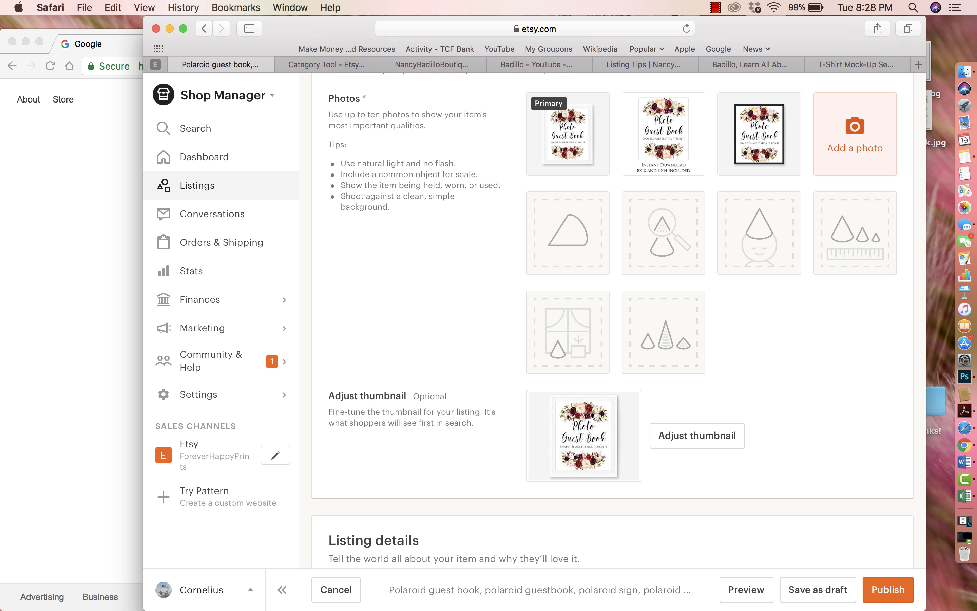
{"action": "scroll", "coordinate": [613, 319], "scroll_direction": "down", "scroll_amount": 5}
{"action": "scroll", "coordinate": [612, 319], "scroll_direction": "up", "scroll_amount": 2}
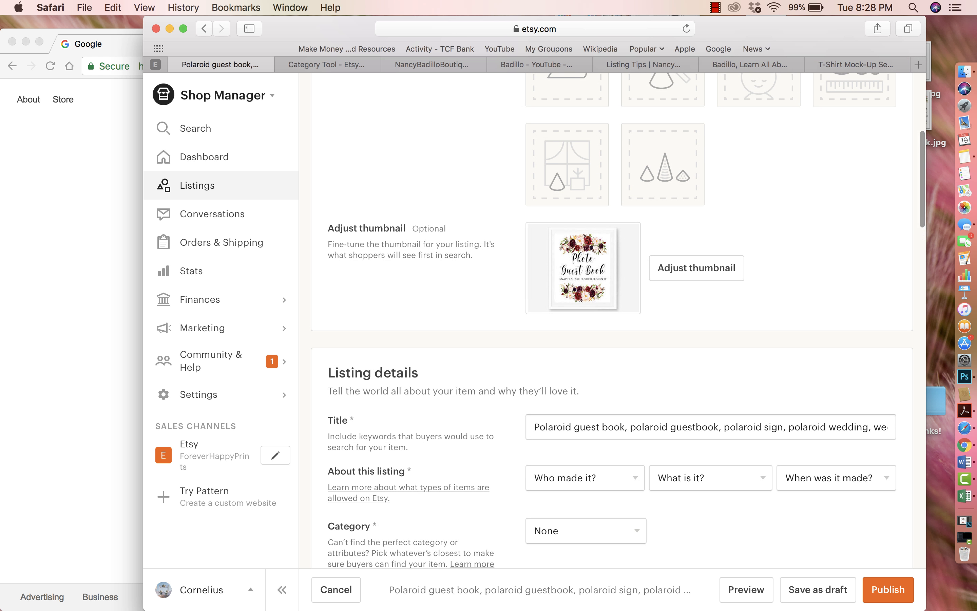
{"action": "scroll", "coordinate": [613, 319], "scroll_direction": "down", "scroll_amount": 5}
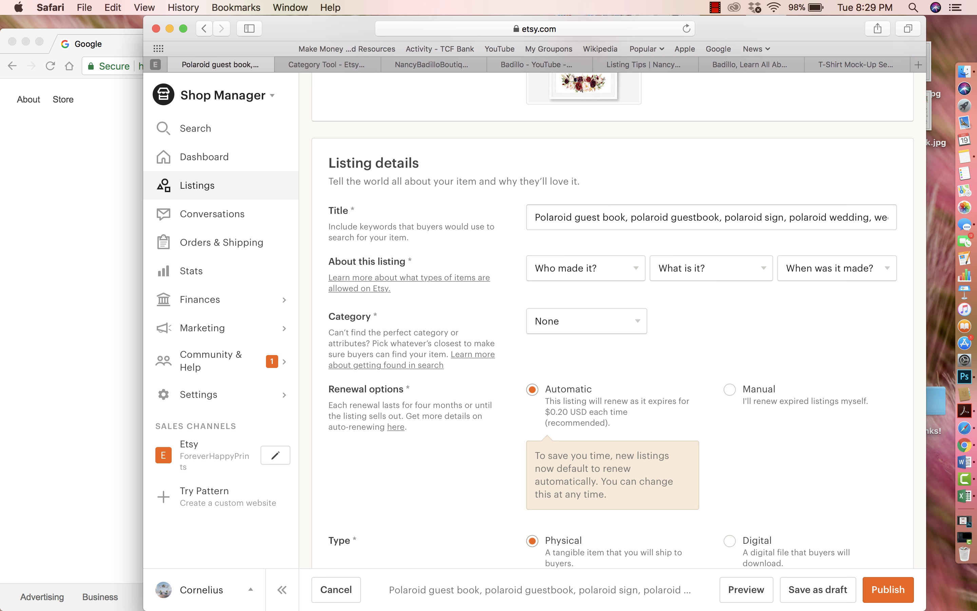
{"action": "left_click", "coordinate": [965, 156]}
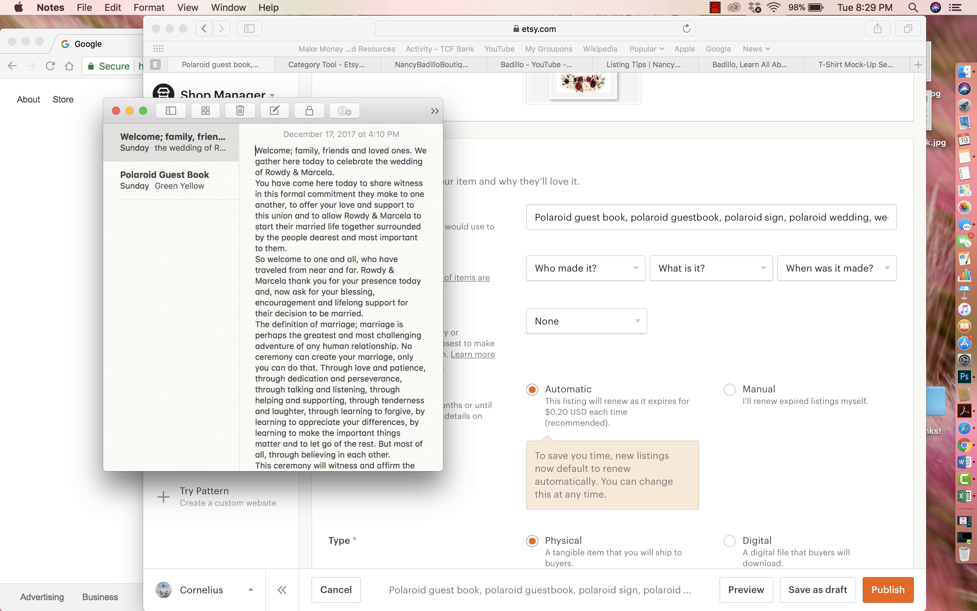
{"action": "left_click", "coordinate": [169, 180]}
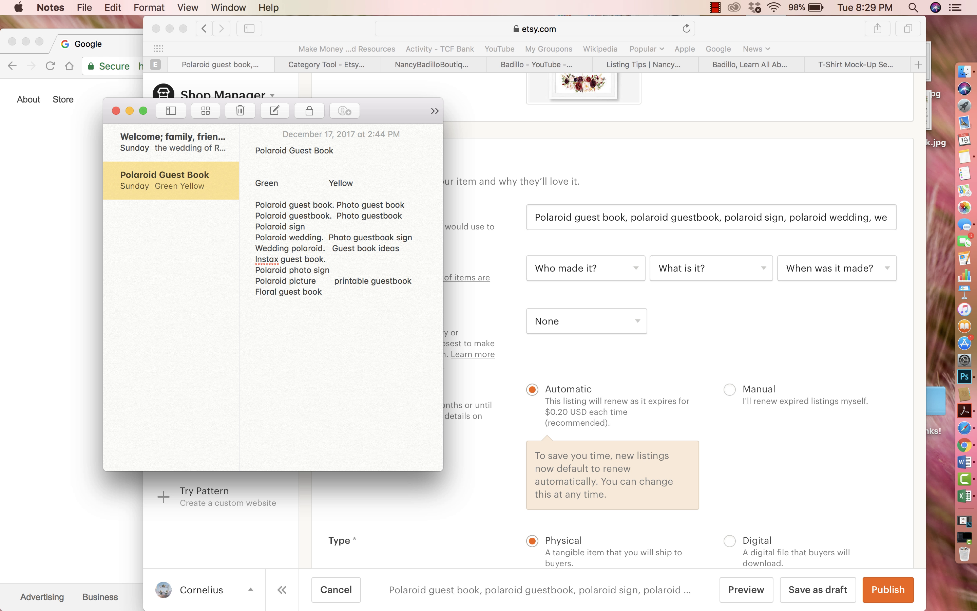
{"action": "left_click_drag", "start_coordinate": [388, 110], "coordinate": [899, 173]}
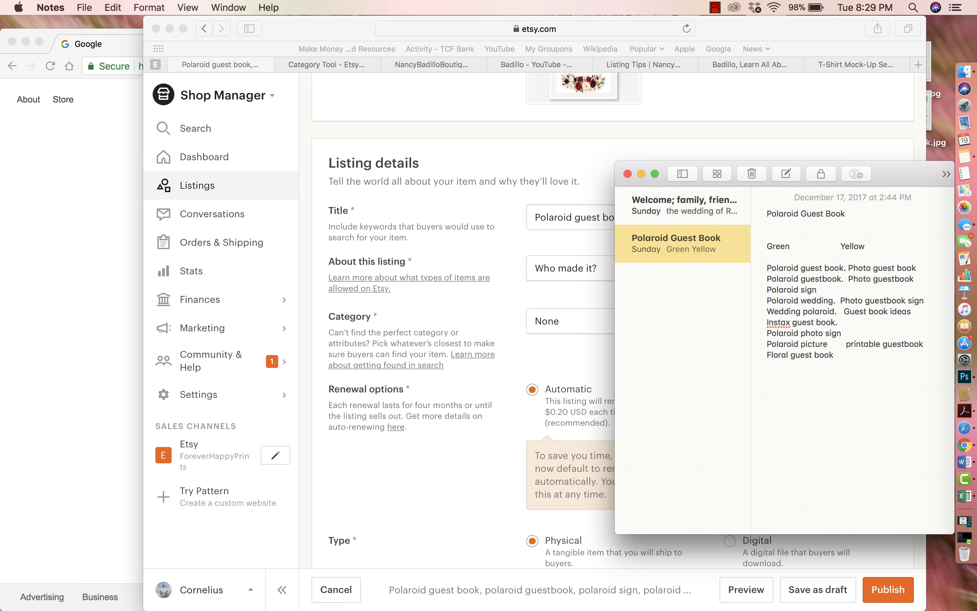
- Move the browser window clear of the Notes window and compare the listing title's keywords with the keyword note
{"action": "left_click_drag", "start_coordinate": [779, 28], "coordinate": [661, 28]}
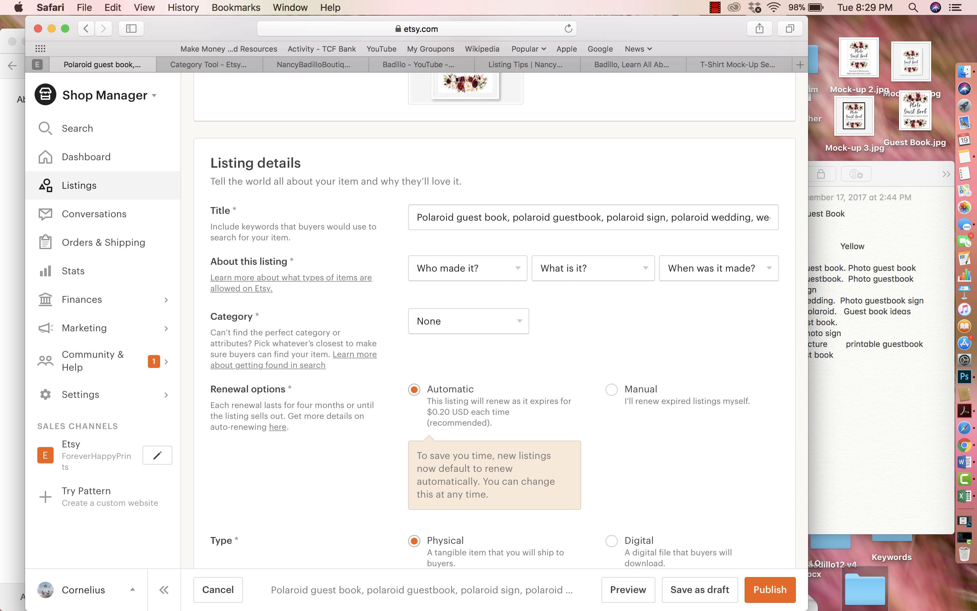
{"action": "left_click", "coordinate": [884, 396]}
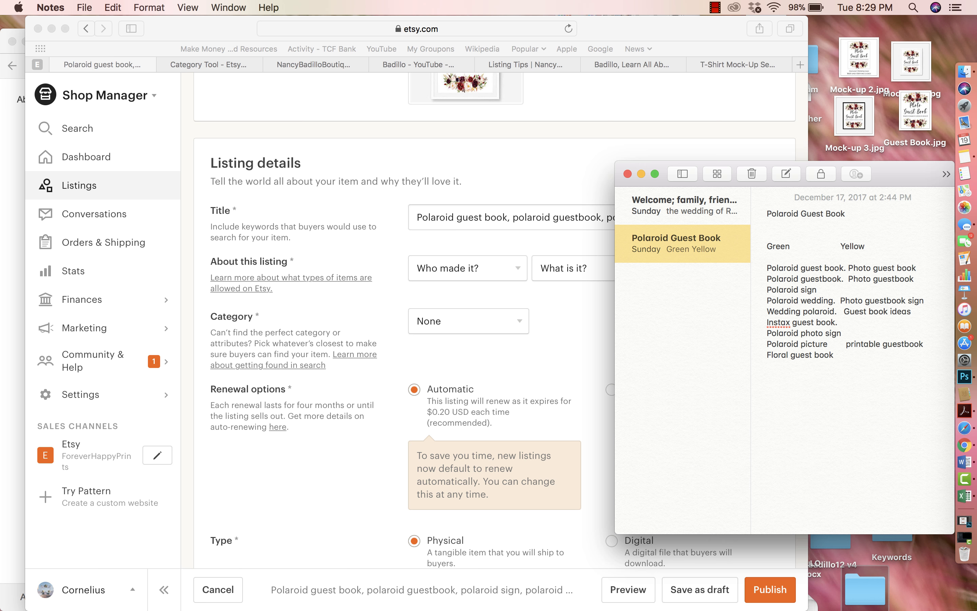
{"action": "left_click", "coordinate": [525, 217]}
{"action": "left_click_drag", "start_coordinate": [702, 217], "coordinate": [798, 204]}
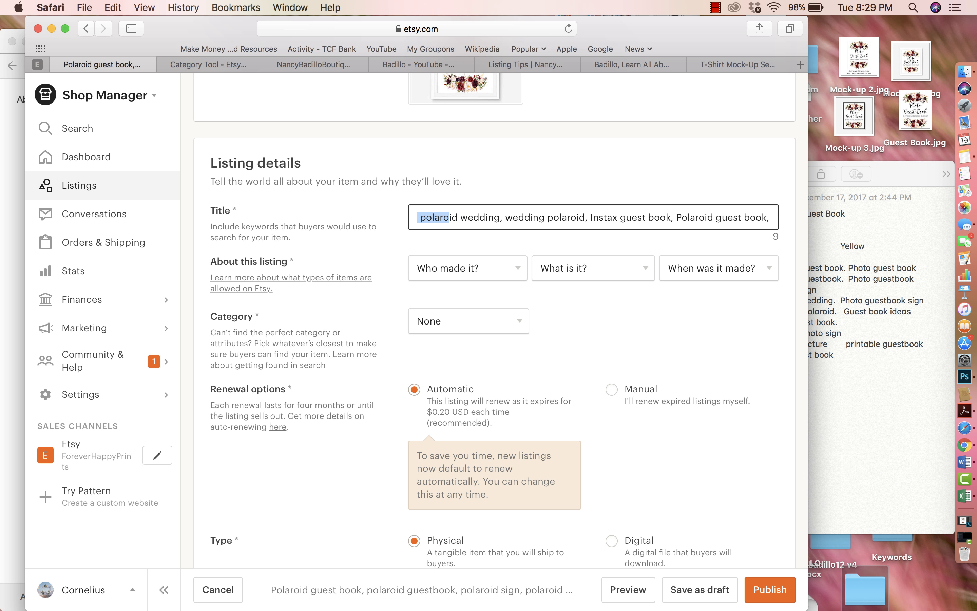
{"action": "left_click", "coordinate": [880, 396]}
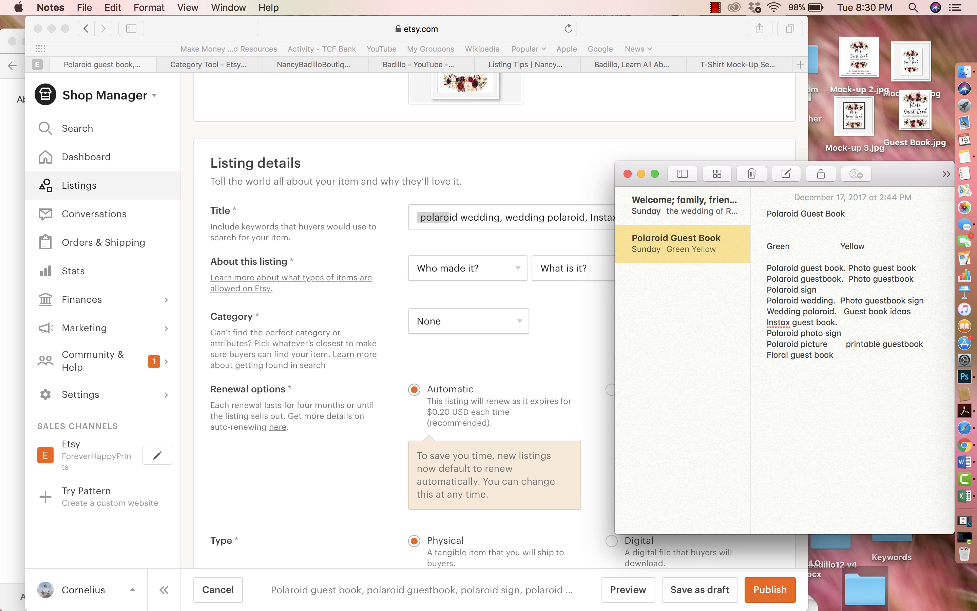
{"action": "key", "text": "super+Tab"}
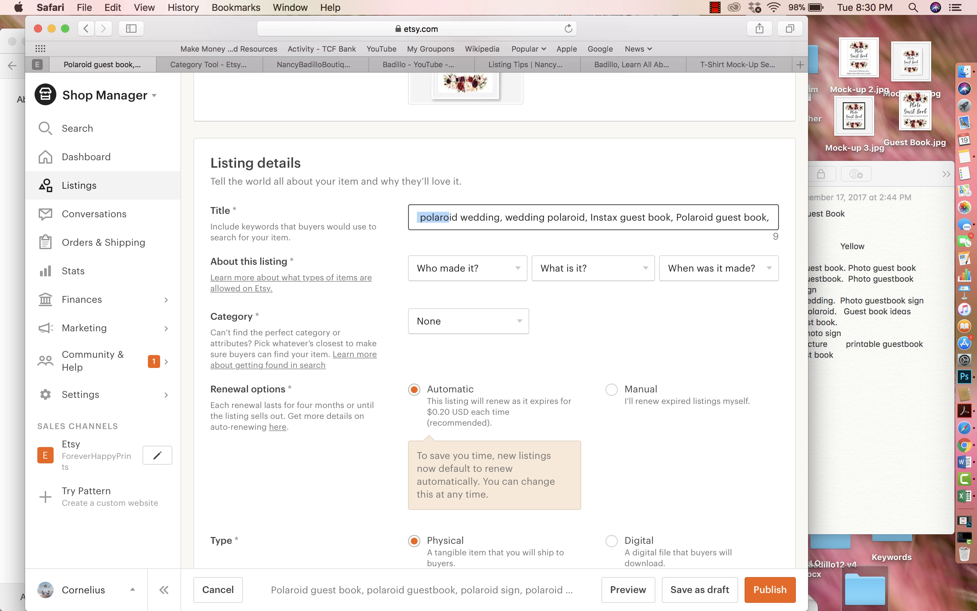
{"action": "left_click_drag", "start_coordinate": [500, 217], "coordinate": [769, 217]}
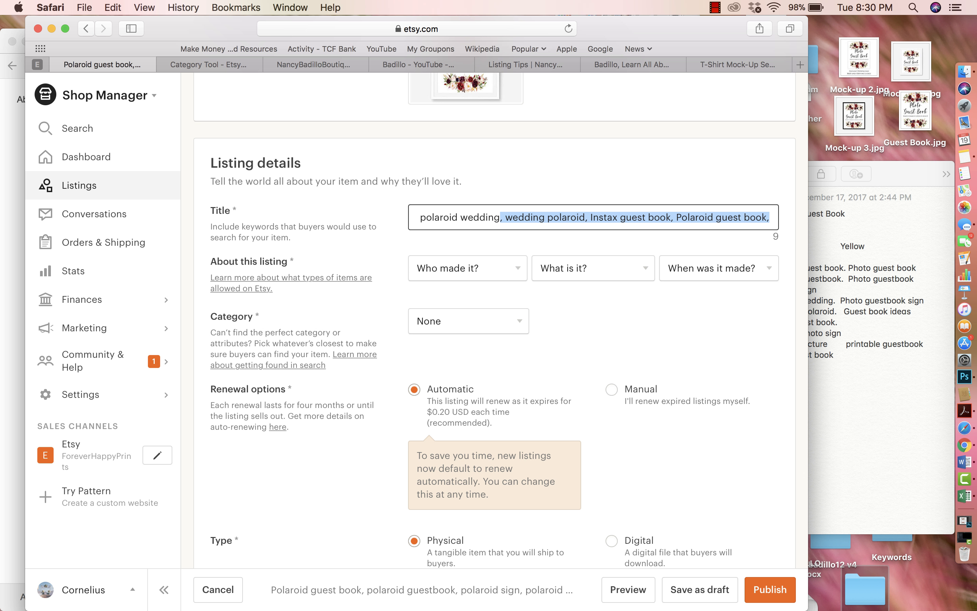
- Review the maker options for the listing and set who made the item to "I did"
{"action": "scroll", "coordinate": [495, 319], "scroll_direction": "down", "scroll_amount": 3}
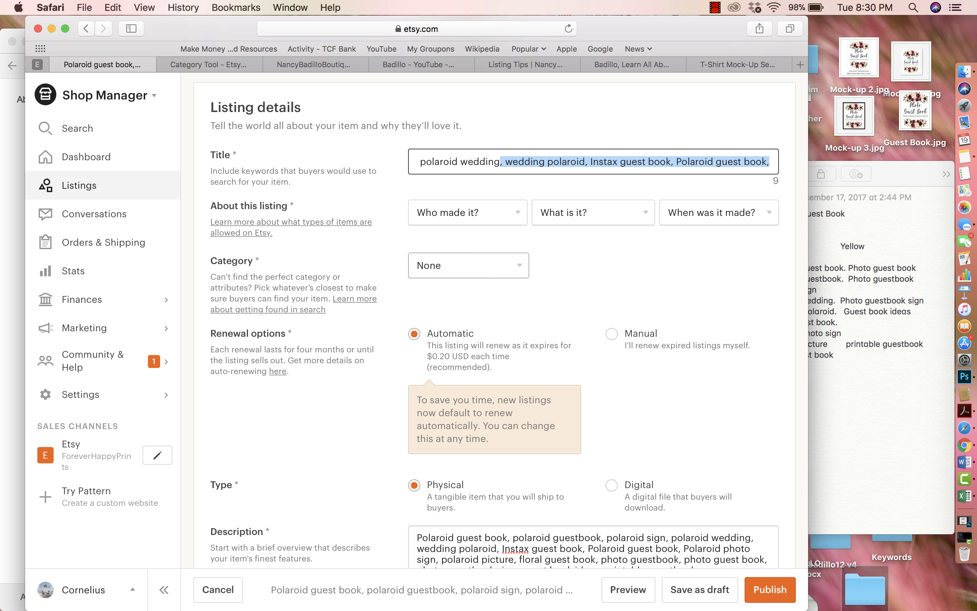
{"action": "left_click", "coordinate": [468, 212]}
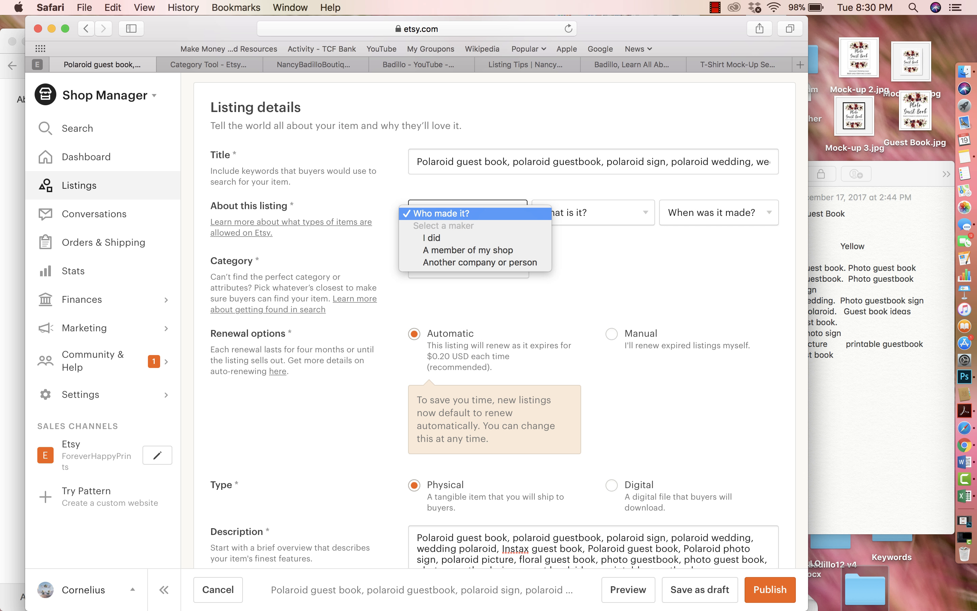
{"action": "key", "text": "Down"}
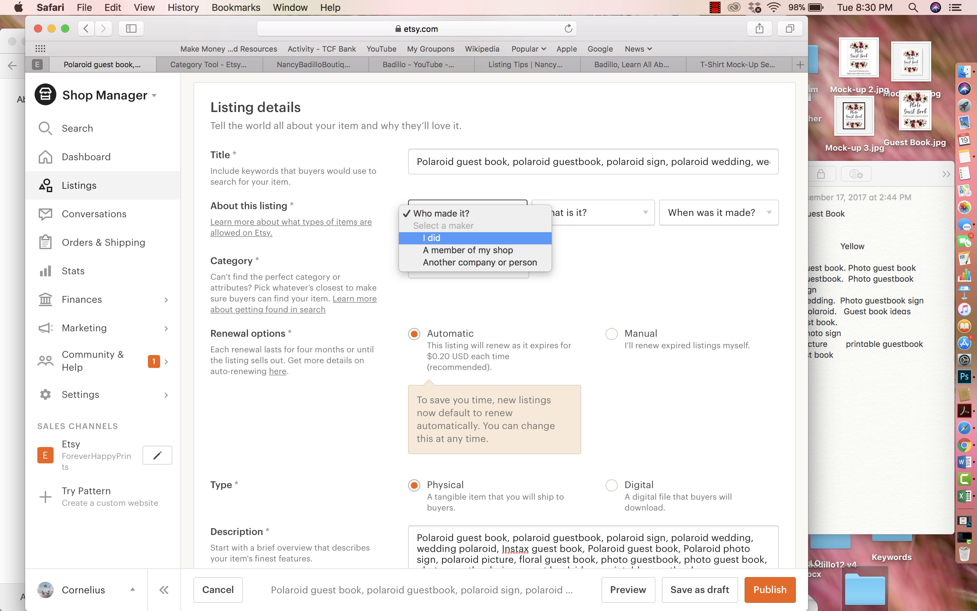
{"action": "key", "text": "Down"}
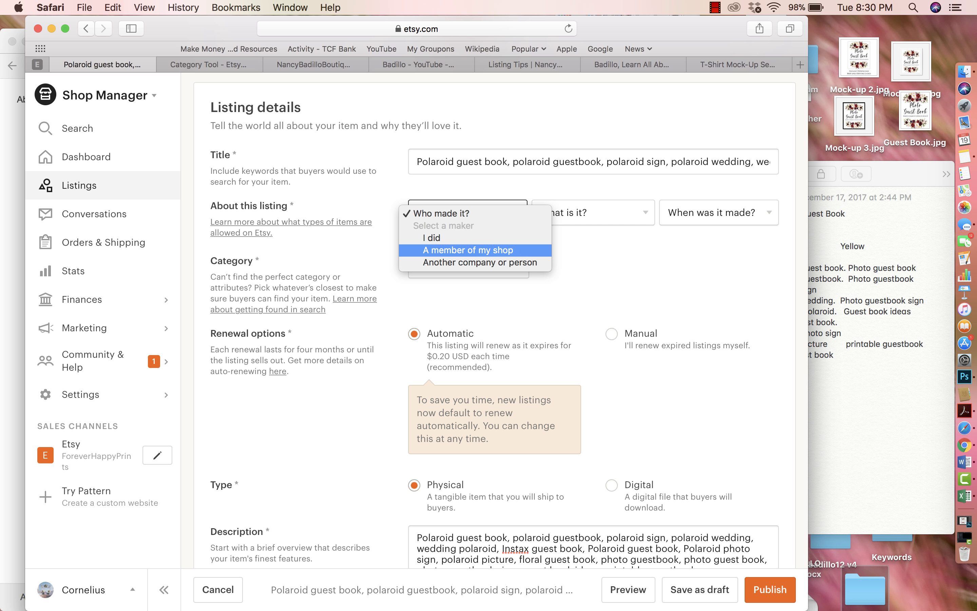
{"action": "key", "text": "Down"}
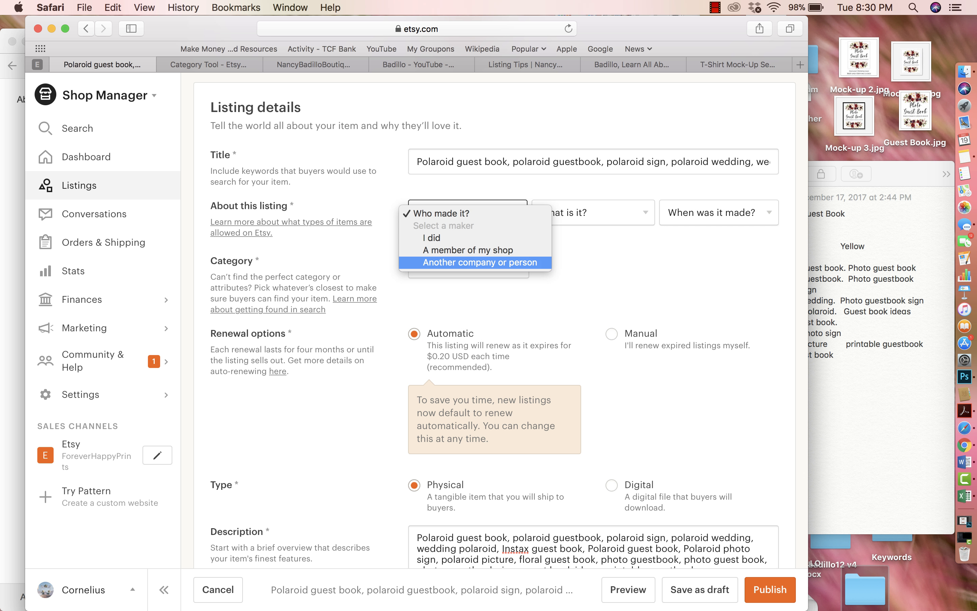
{"action": "key", "text": "Up"}
{"action": "key", "text": "Down"}
{"action": "key", "text": "Up"}
{"action": "key", "text": "Up"}
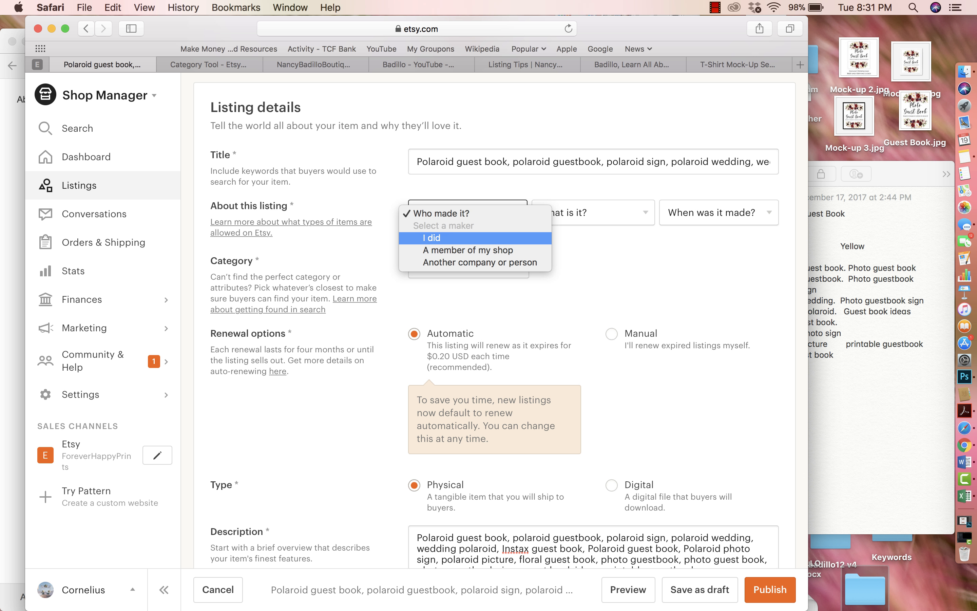
{"action": "key", "text": "Return"}
- Set what the item is to "A finished product" in the listing details
{"action": "key", "text": "Tab"}
{"action": "key", "text": "space"}
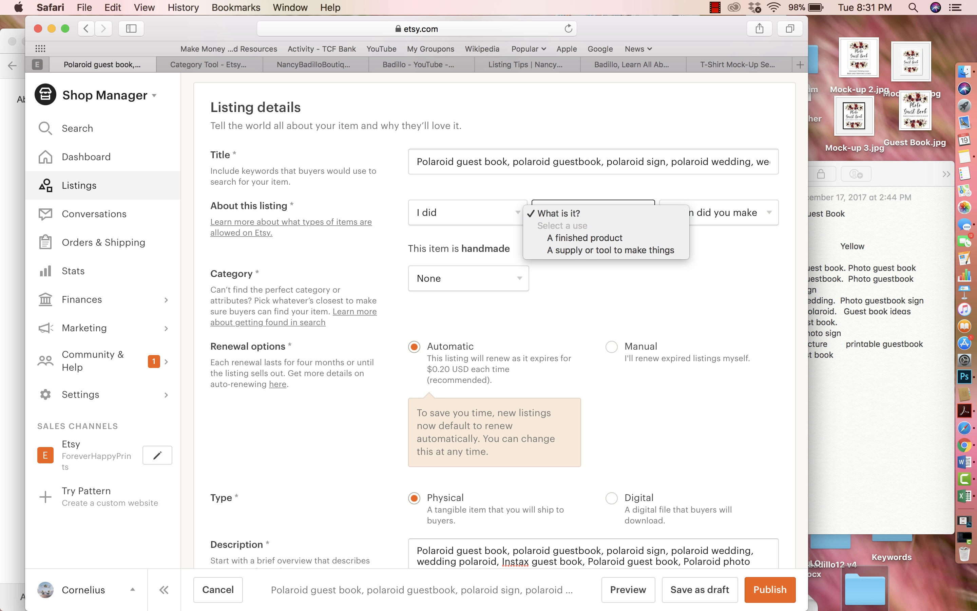
{"action": "key", "text": "Down"}
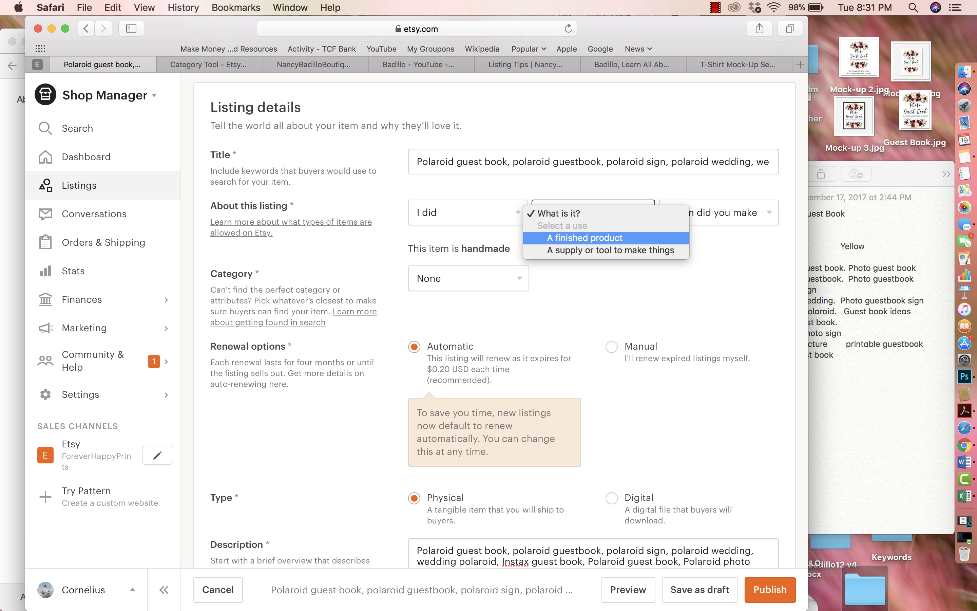
{"action": "key", "text": "Down"}
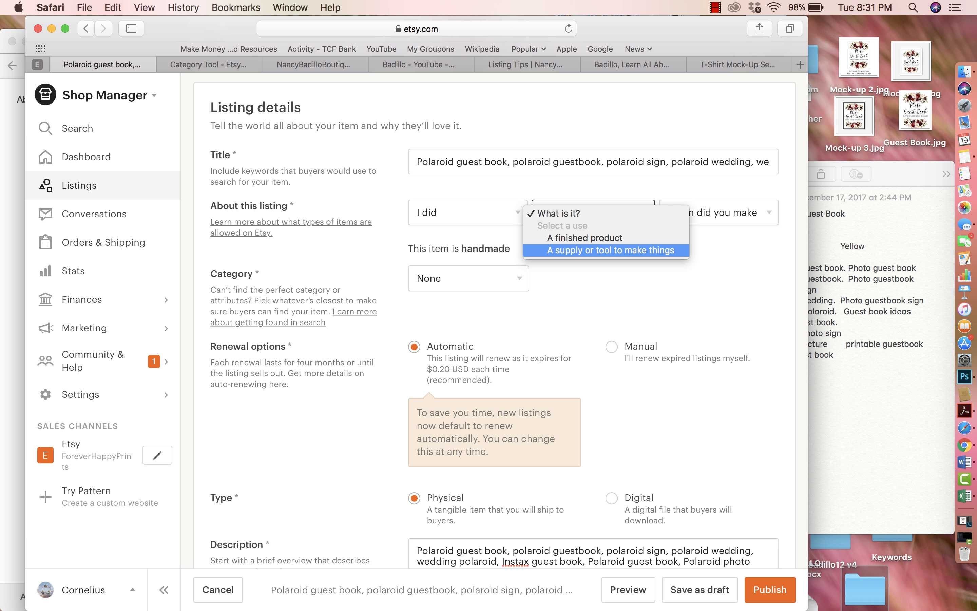
{"action": "key", "text": "Up"}
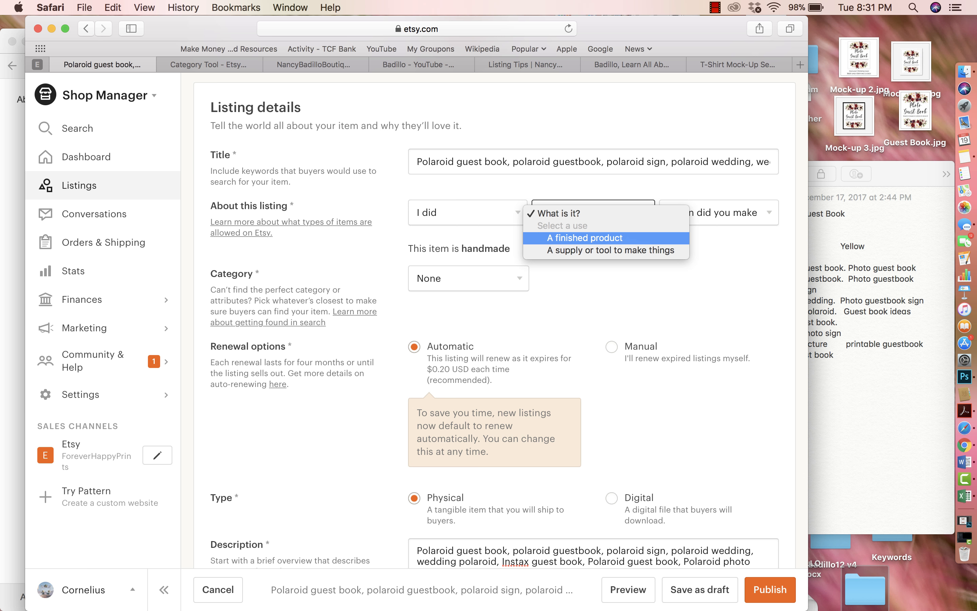
{"action": "key", "text": "Return"}
- Set when the item was made to "2010 - 2017"
{"action": "key", "text": "Tab"}
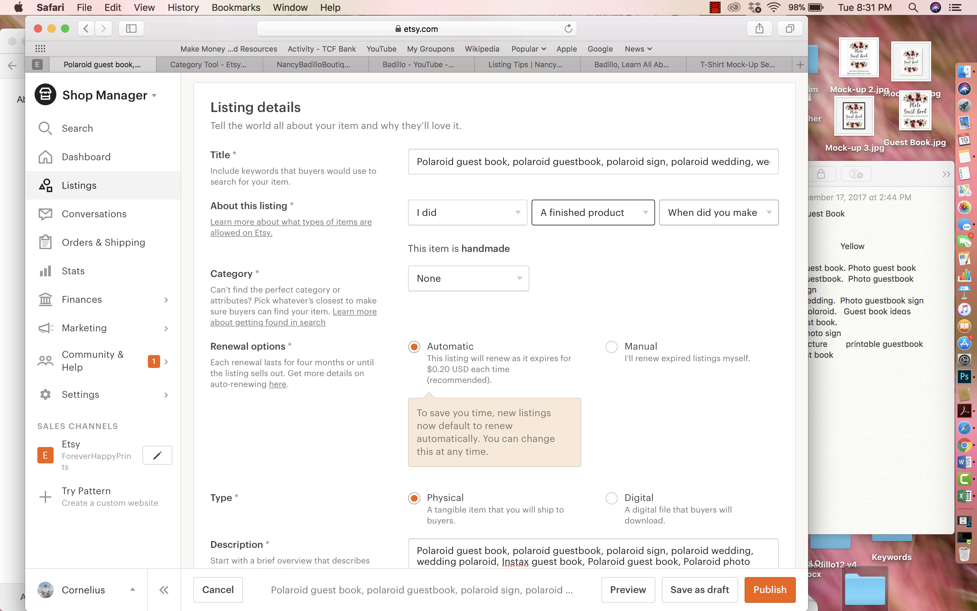
{"action": "key", "text": "space"}
{"action": "key", "text": "b"}
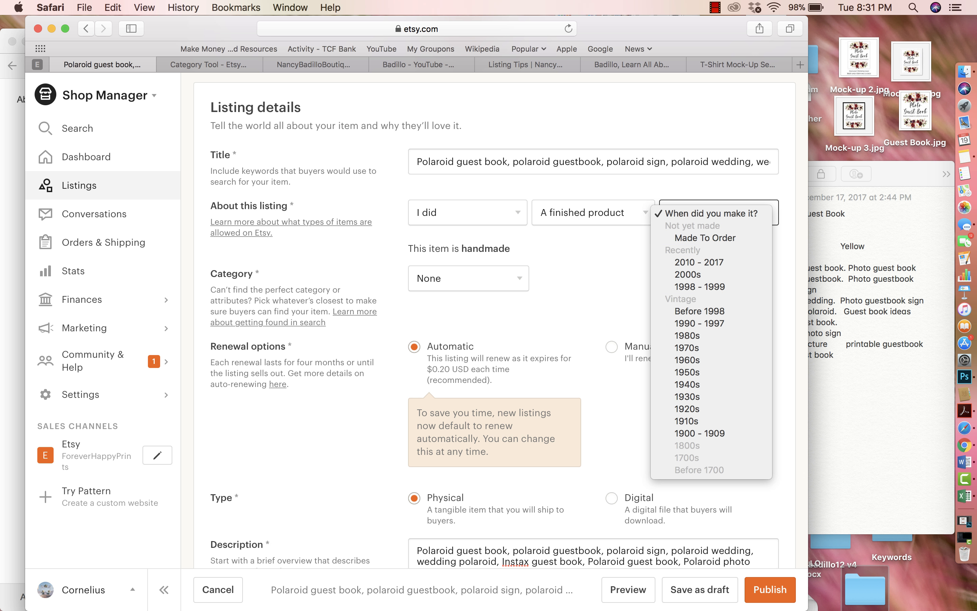
{"action": "key", "text": "Up"}
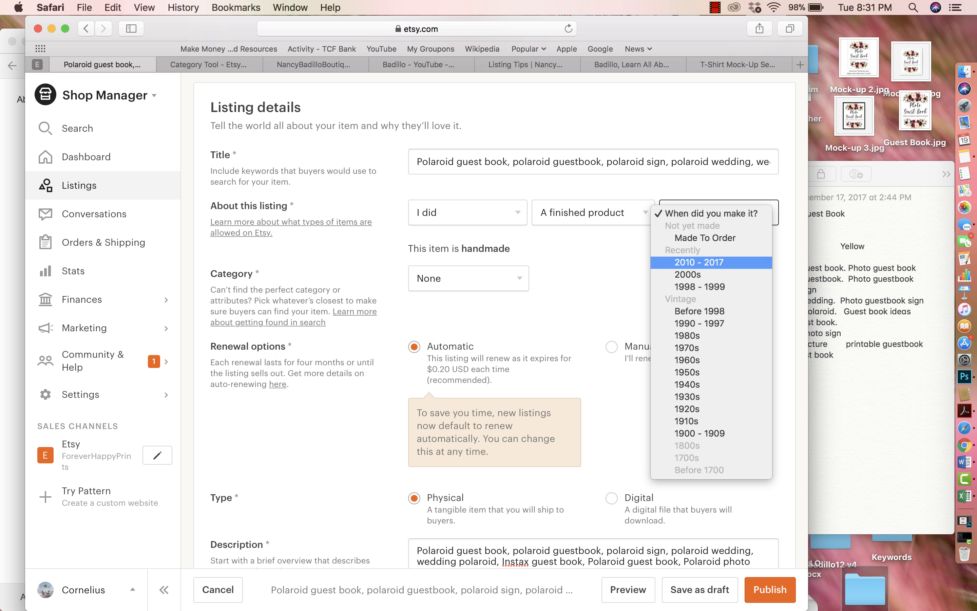
{"action": "key", "text": "Return"}
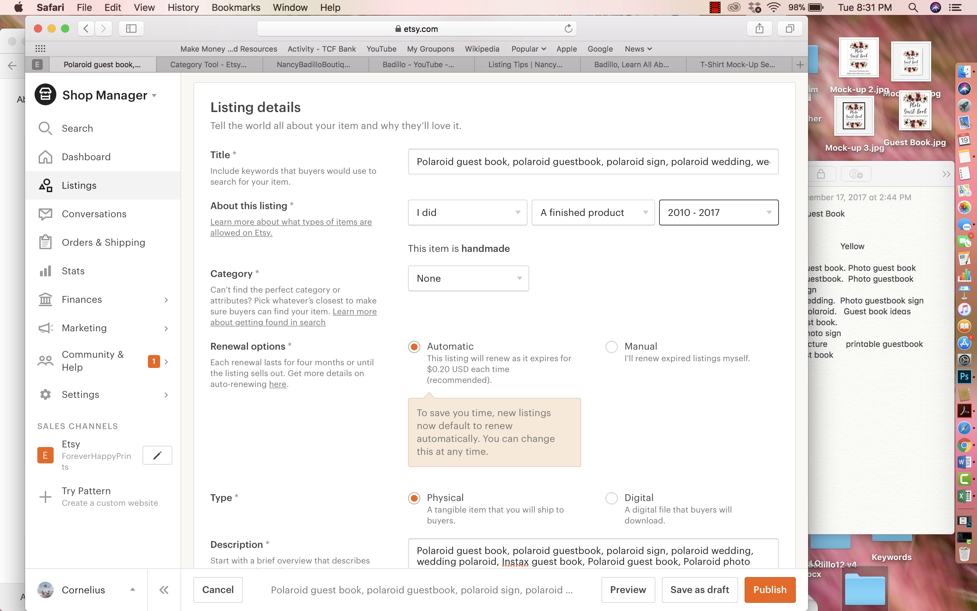
- Review the recent and vintage date ranges offered for when the item was made, keeping 2010 - 2017 selected
{"action": "key", "text": "space"}
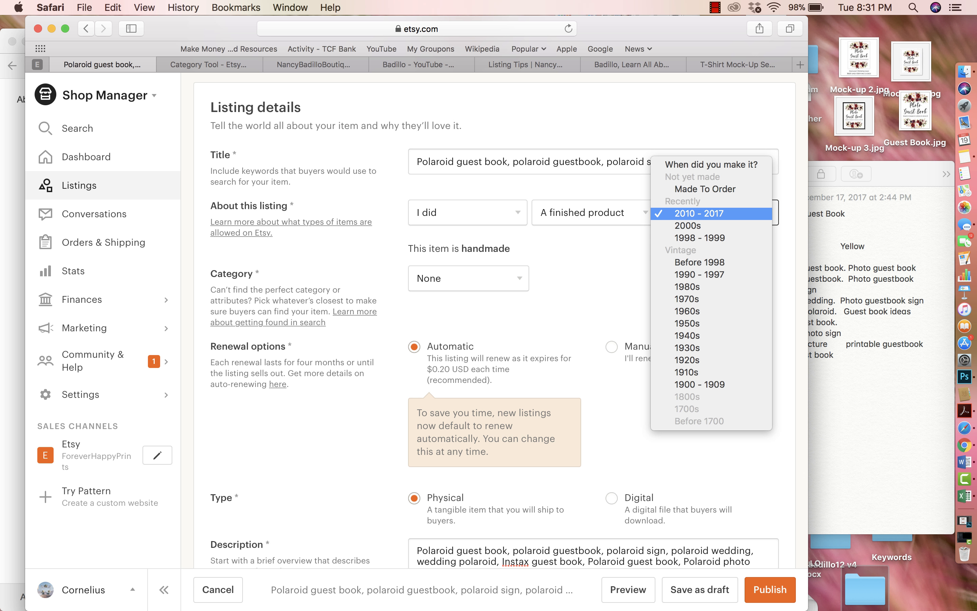
{"action": "key", "text": "Down"}
{"action": "key", "text": "Down"}
{"action": "key", "text": "Down"}
{"action": "key", "text": "Down"}
{"action": "key", "text": "Down"}
{"action": "key", "text": "Down"}
{"action": "key", "text": "Down"}
{"action": "key", "text": "Down"}
{"action": "key", "text": "Down"}
{"action": "key", "text": "Down"}
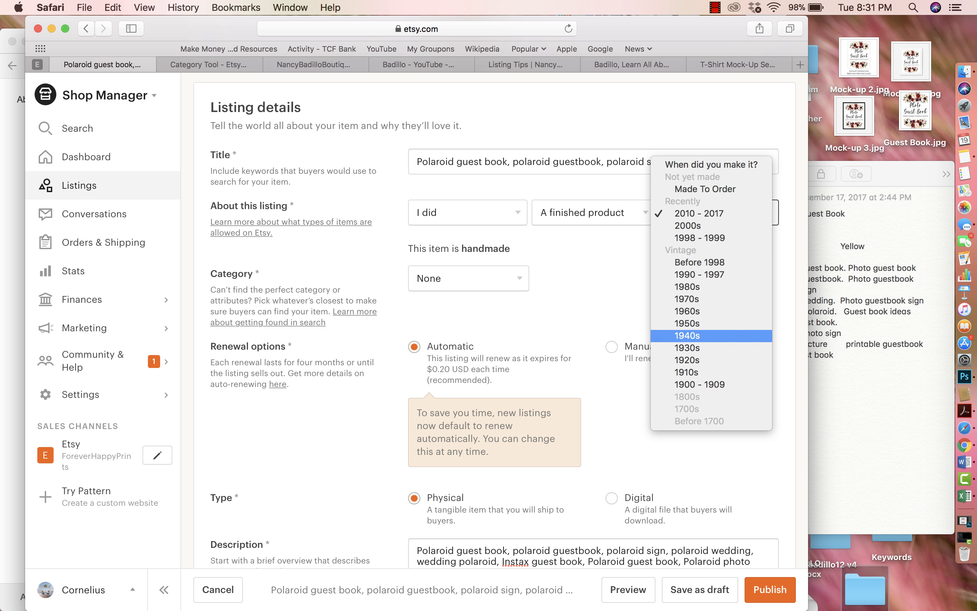
{"action": "key", "text": "Up"}
{"action": "key", "text": "Up"}
{"action": "key", "text": "Up"}
{"action": "key", "text": "Up"}
{"action": "key", "text": "Up"}
{"action": "key", "text": "Up"}
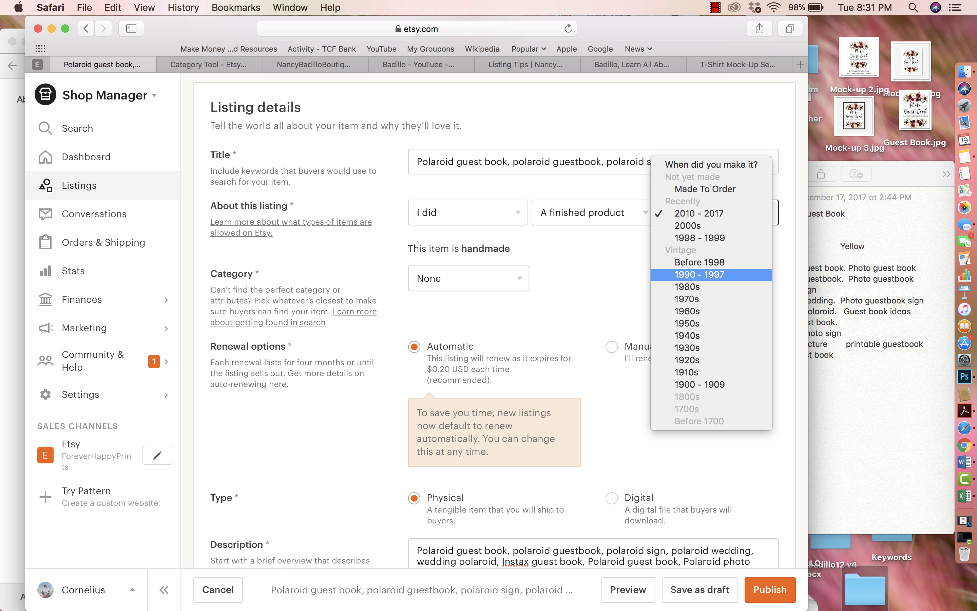
{"action": "key", "text": "Return"}
{"action": "key", "text": "Down"}
{"action": "key", "text": "Up"}
{"action": "key", "text": "Down"}
{"action": "key", "text": "Return"}
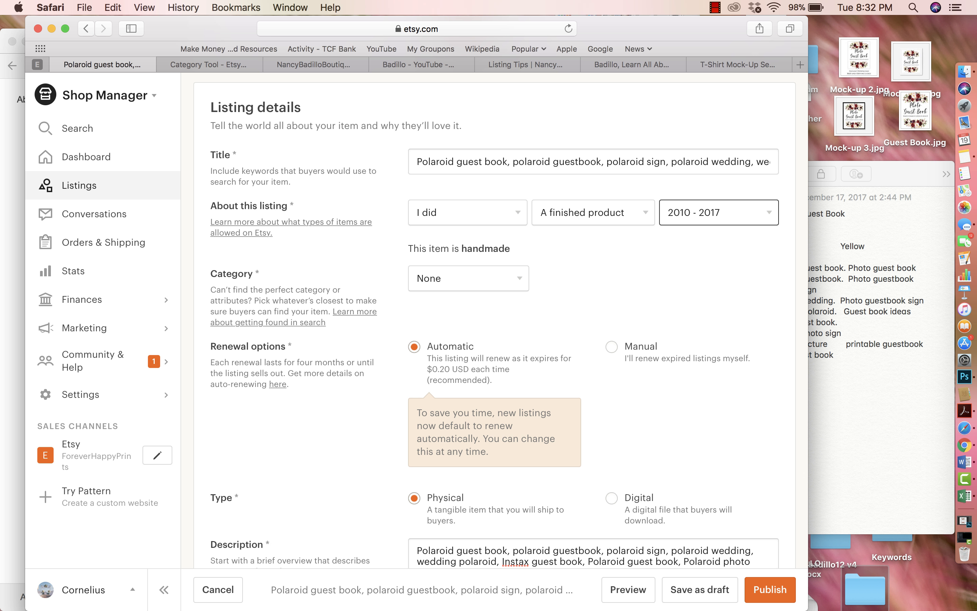
- Look through the listing's main categories and choose Art & Collectibles
{"action": "key", "text": "Tab"}
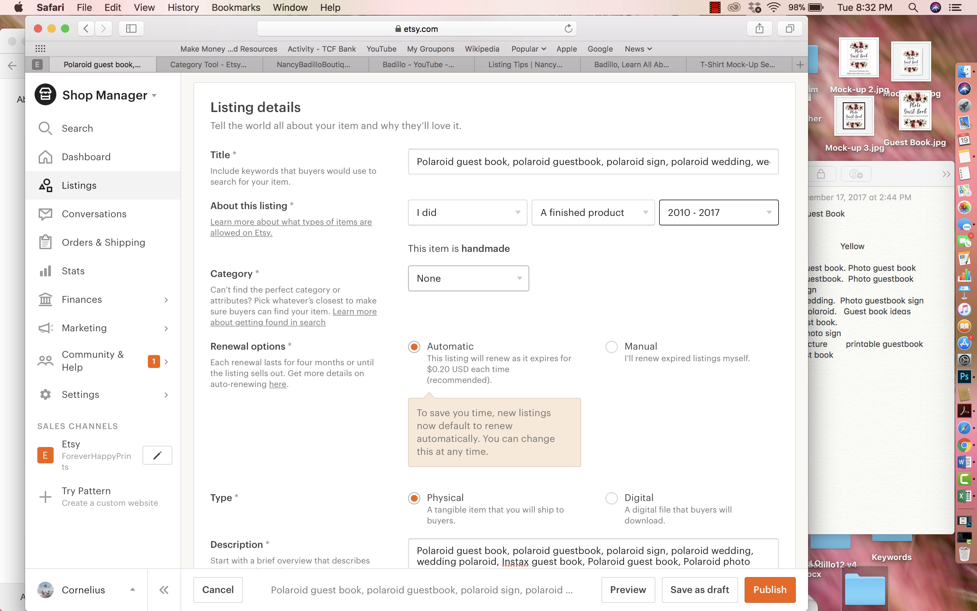
{"action": "key", "text": "space"}
{"action": "key", "text": "Down"}
{"action": "key", "text": "Down"}
{"action": "key", "text": "Down"}
{"action": "key", "text": "Down"}
{"action": "key", "text": "Down"}
{"action": "key", "text": "Down"}
{"action": "key", "text": "Down"}
{"action": "key", "text": "Down"}
{"action": "key", "text": "Down"}
{"action": "key", "text": "Down"}
{"action": "key", "text": "Down"}
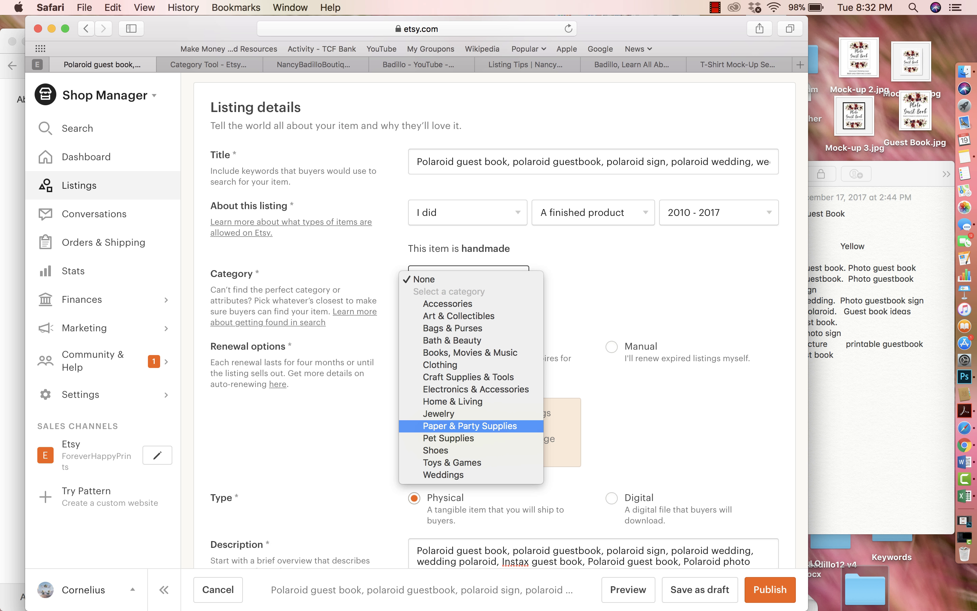
{"action": "key", "text": "Down"}
{"action": "key", "text": "Down"}
{"action": "key", "text": "Down"}
{"action": "key", "text": "Down"}
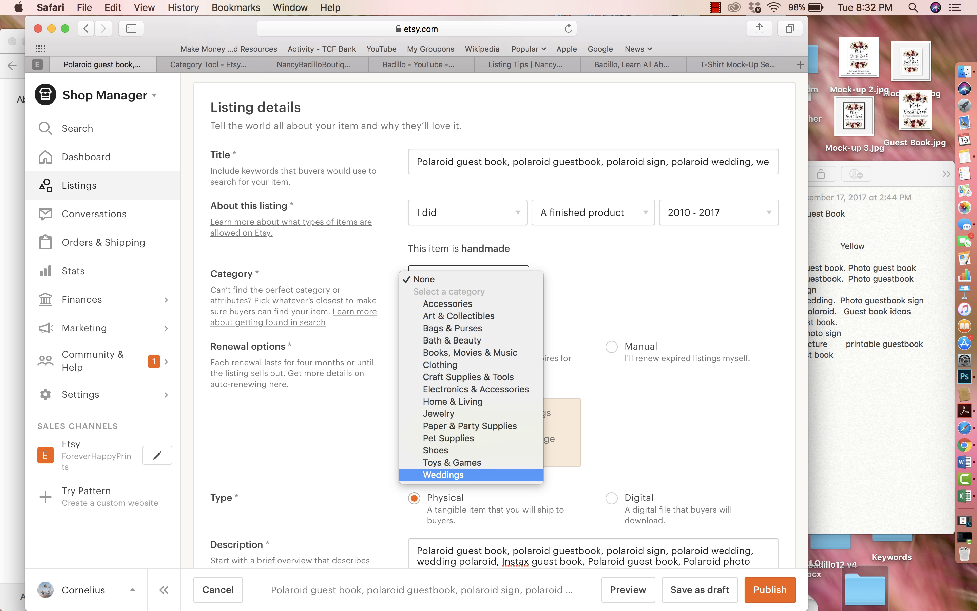
{"action": "key", "text": "a"}
{"action": "key", "text": "r"}
{"action": "left_click", "coordinate": [458, 316]}
- Choose Prints as the subcategory under Art & Collectibles and show the print types offered below it
{"action": "left_click", "coordinate": [590, 279]}
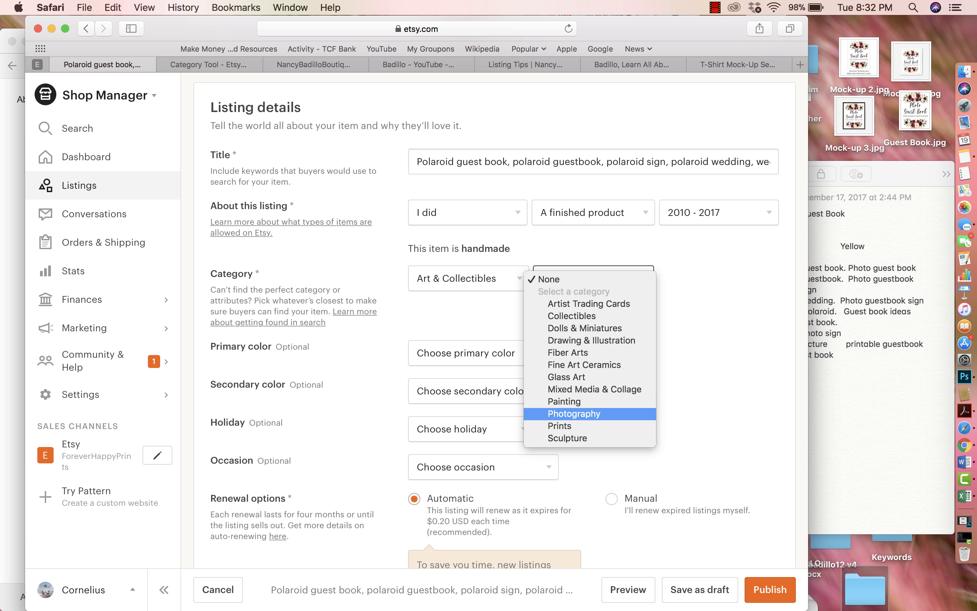
{"action": "left_click", "coordinate": [565, 425]}
{"action": "left_click", "coordinate": [714, 279]}
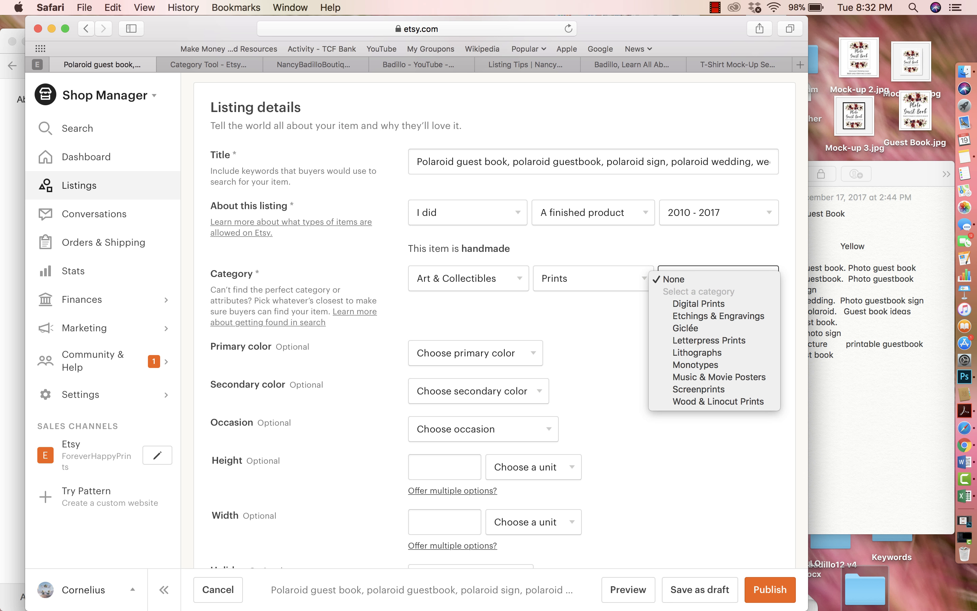
- Switch to EtsyRank's Category Tool, look up "guest polaroid book" and review the most used categories and their popularity
{"action": "left_click", "coordinate": [209, 64]}
{"action": "left_click", "coordinate": [208, 65]}
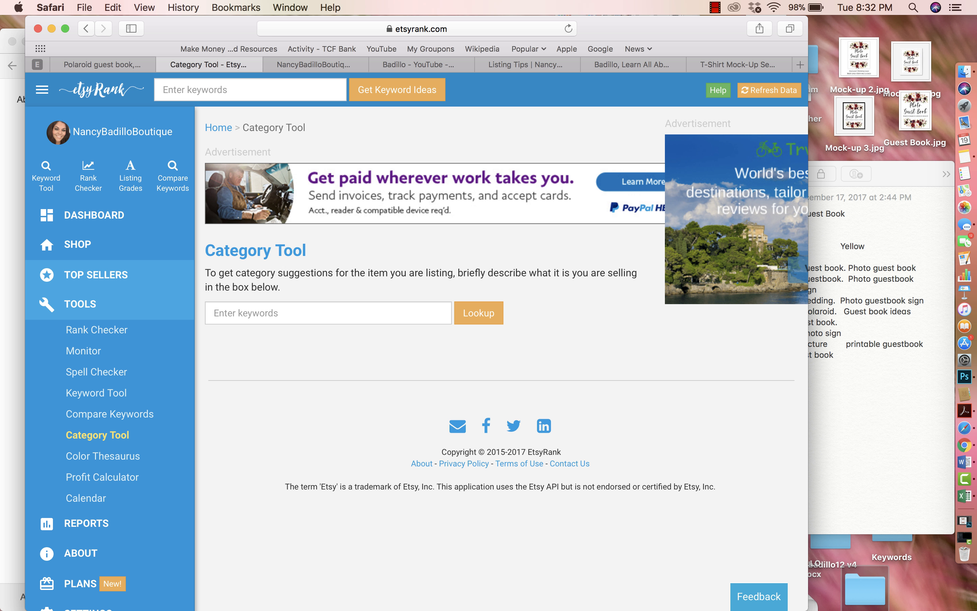
{"action": "left_click", "coordinate": [97, 435]}
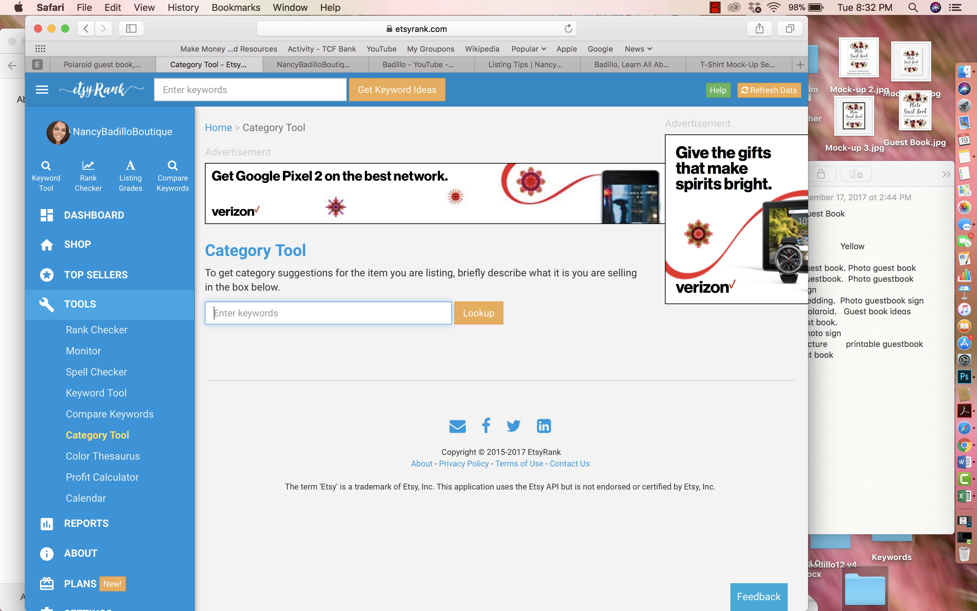
{"action": "type", "text": "guest polaroid book"}
{"action": "key", "text": "Return"}
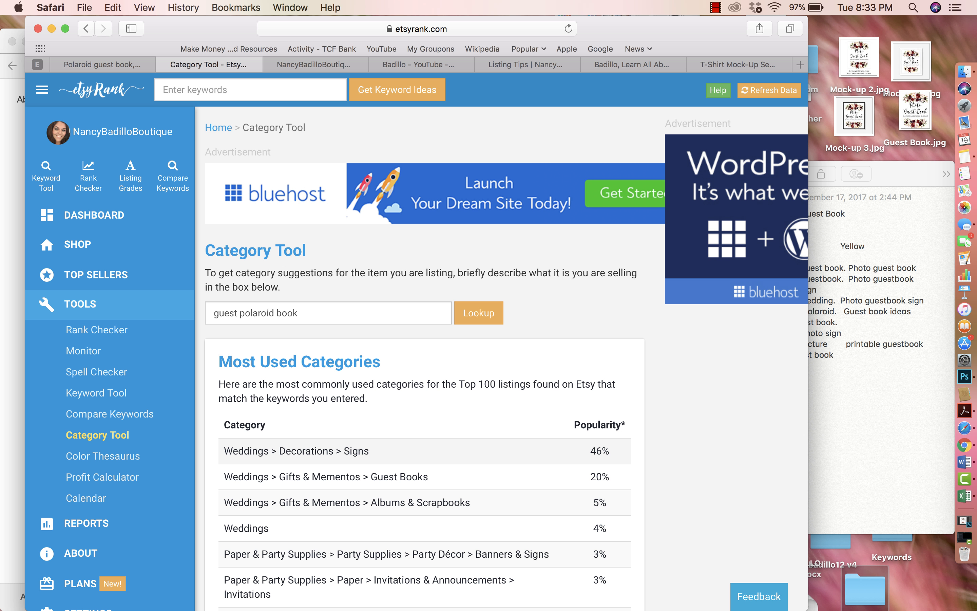
{"action": "scroll", "coordinate": [505, 356], "scroll_direction": "down", "scroll_amount": 4}
{"action": "double_click", "coordinate": [600, 363]}
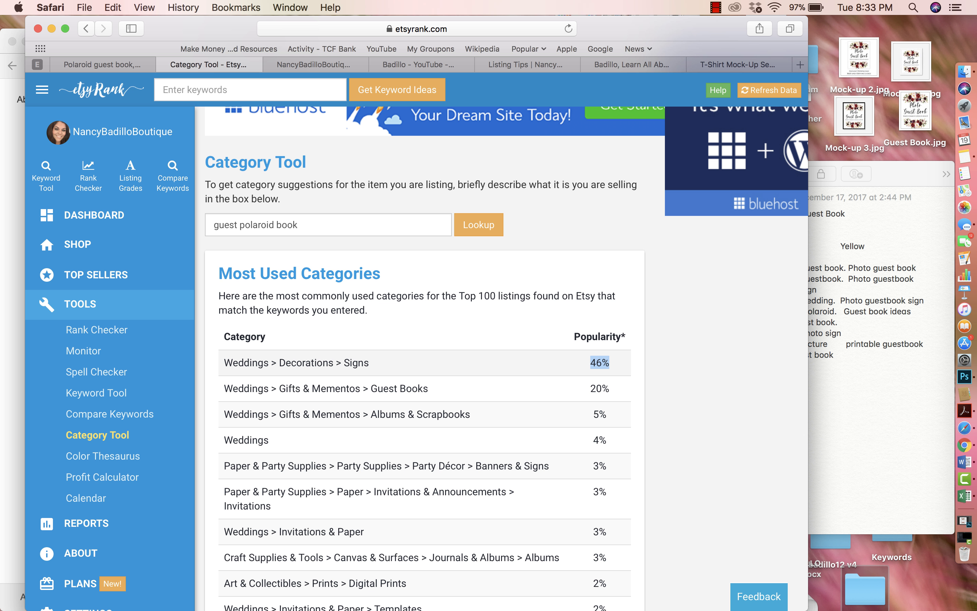
{"action": "scroll", "coordinate": [505, 356], "scroll_direction": "down", "scroll_amount": 3}
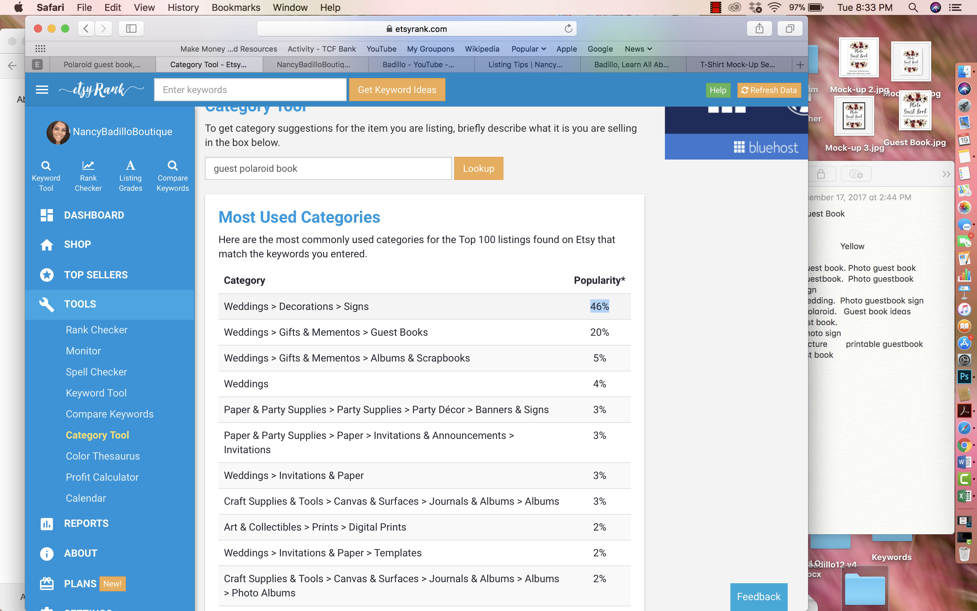
{"action": "scroll", "coordinate": [425, 355], "scroll_direction": "down", "scroll_amount": 3}
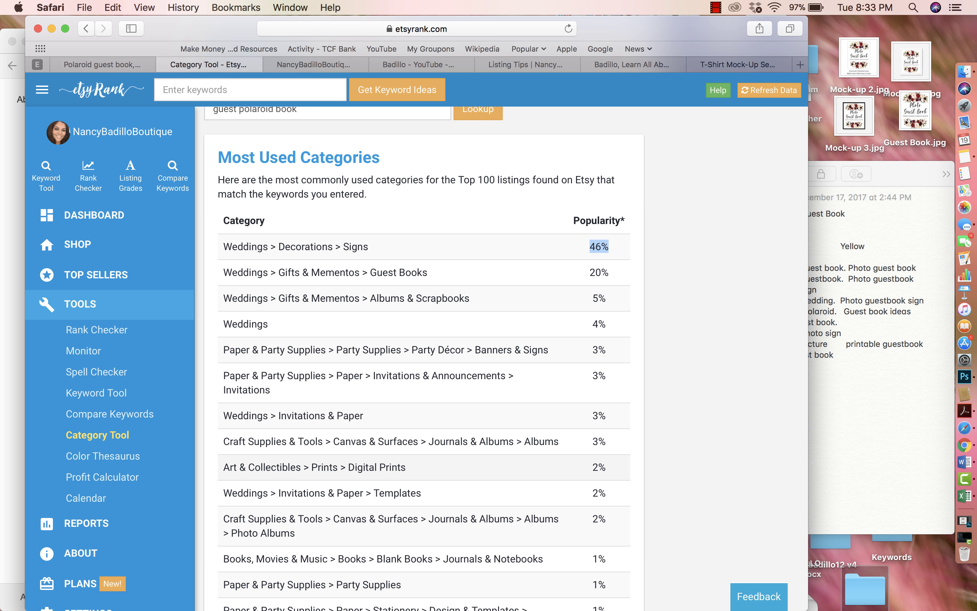
- Switch back to the Etsy listing and set its category to Weddings, Decorations, Signs
{"action": "left_click", "coordinate": [566, 467]}
{"action": "left_click", "coordinate": [106, 64]}
{"action": "left_click", "coordinate": [467, 279]}
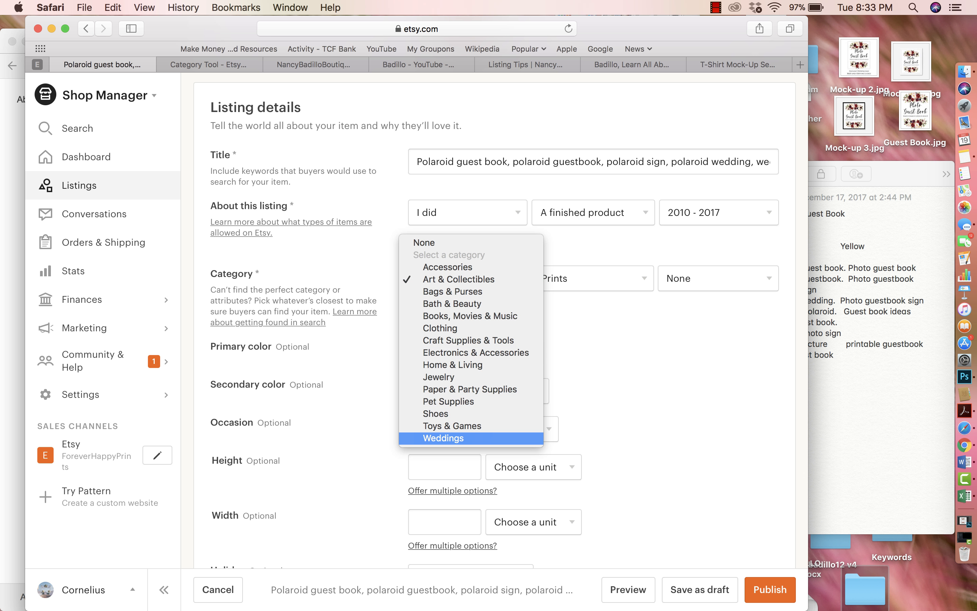
{"action": "left_click", "coordinate": [443, 438]}
{"action": "left_click", "coordinate": [593, 278]}
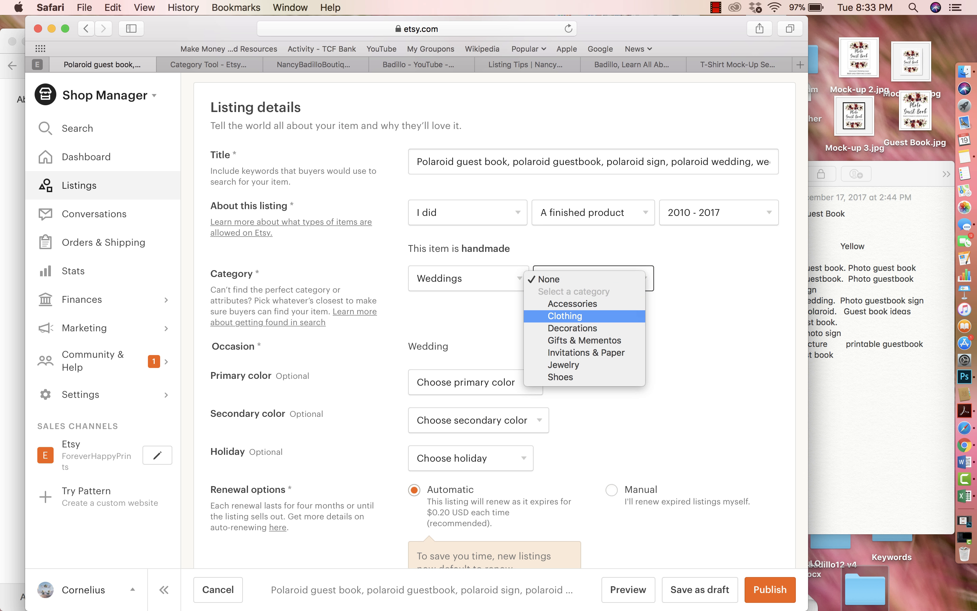
{"action": "left_click", "coordinate": [585, 328]}
{"action": "left_click", "coordinate": [718, 278]}
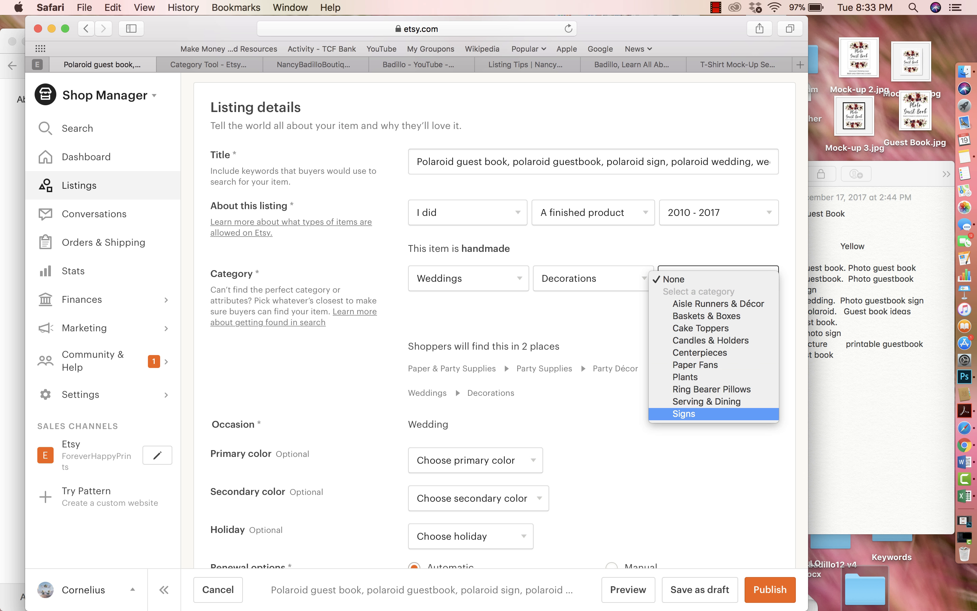
{"action": "key", "text": "Return"}
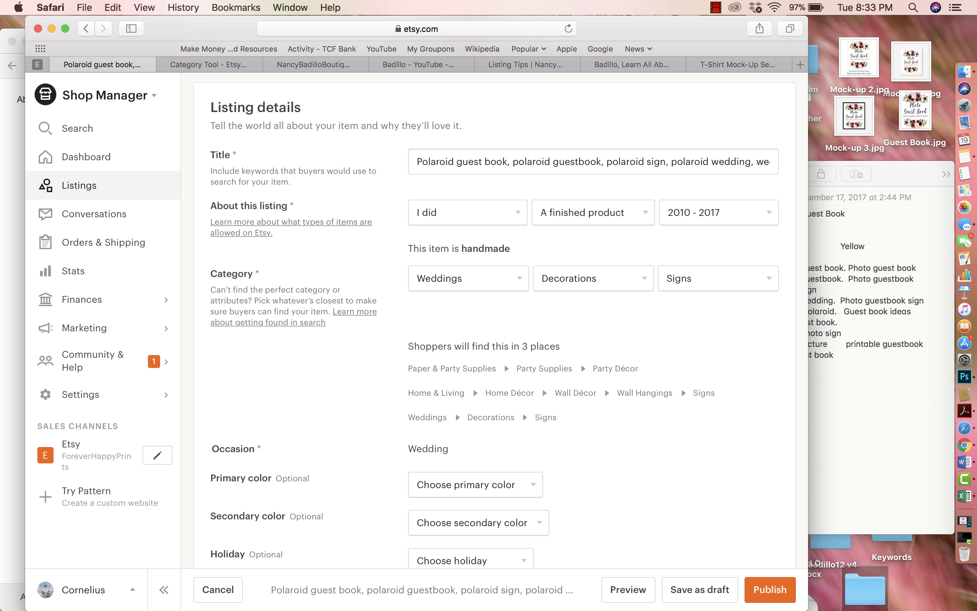
- Look through the primary color options from Beige to Yellow, leaving the primary color unselected
{"action": "scroll", "coordinate": [501, 319], "scroll_direction": "down", "scroll_amount": 5}
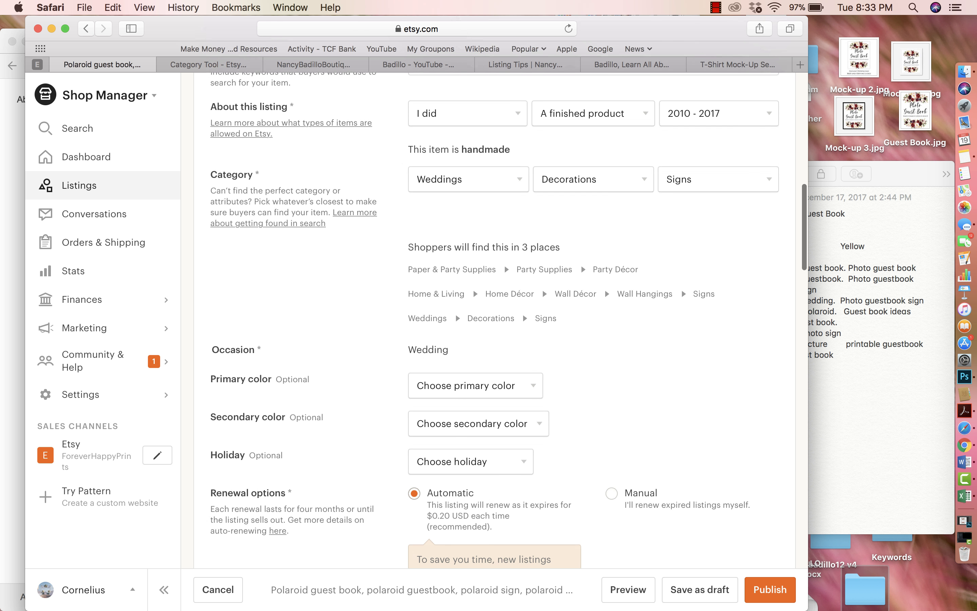
{"action": "scroll", "coordinate": [605, 166], "scroll_direction": "down", "scroll_amount": 3}
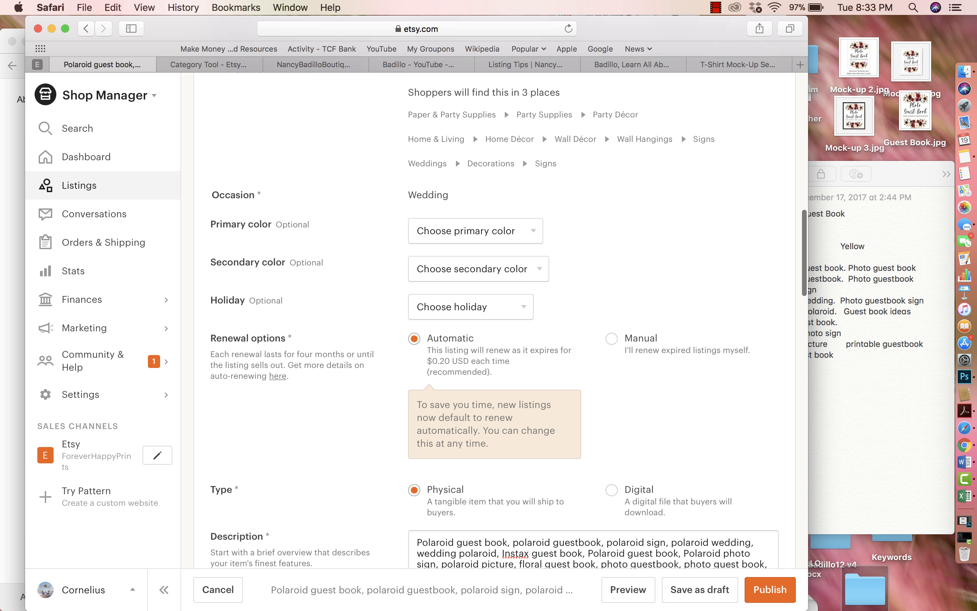
{"action": "scroll", "coordinate": [580, 103], "scroll_direction": "up", "scroll_amount": 2}
{"action": "scroll", "coordinate": [605, 115], "scroll_direction": "down", "scroll_amount": 1}
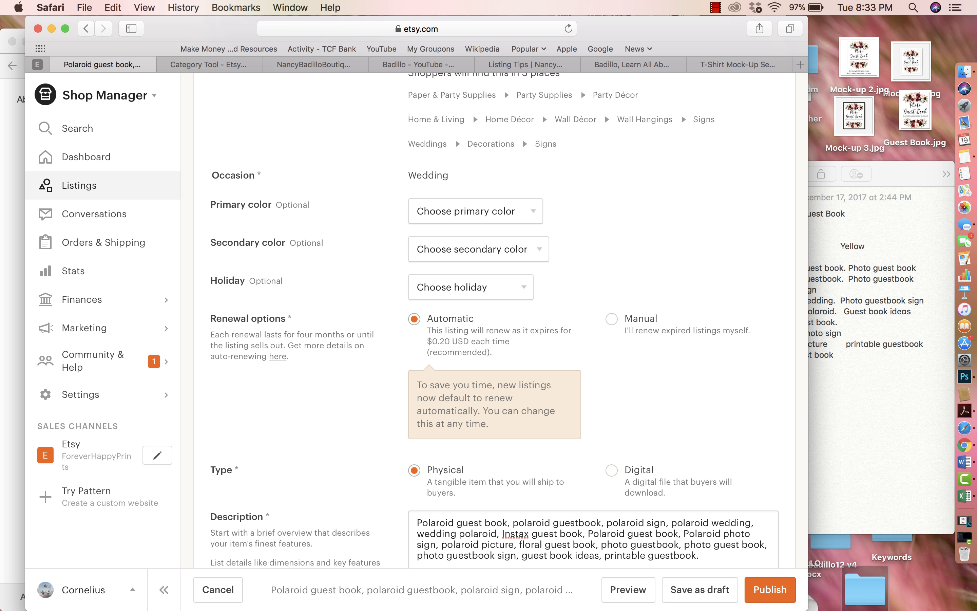
{"action": "scroll", "coordinate": [604, 115], "scroll_direction": "down", "scroll_amount": 1}
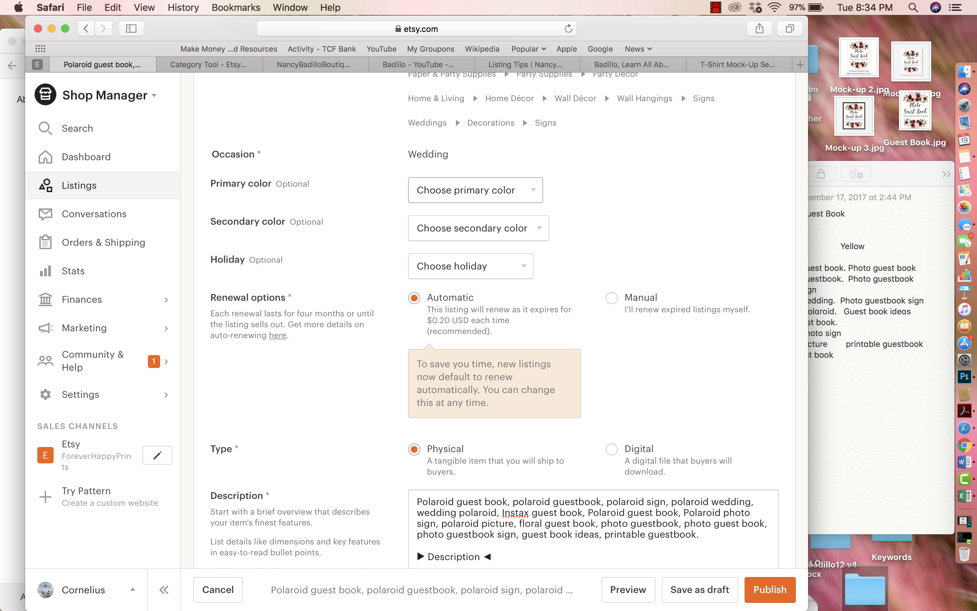
{"action": "left_click", "coordinate": [476, 190]}
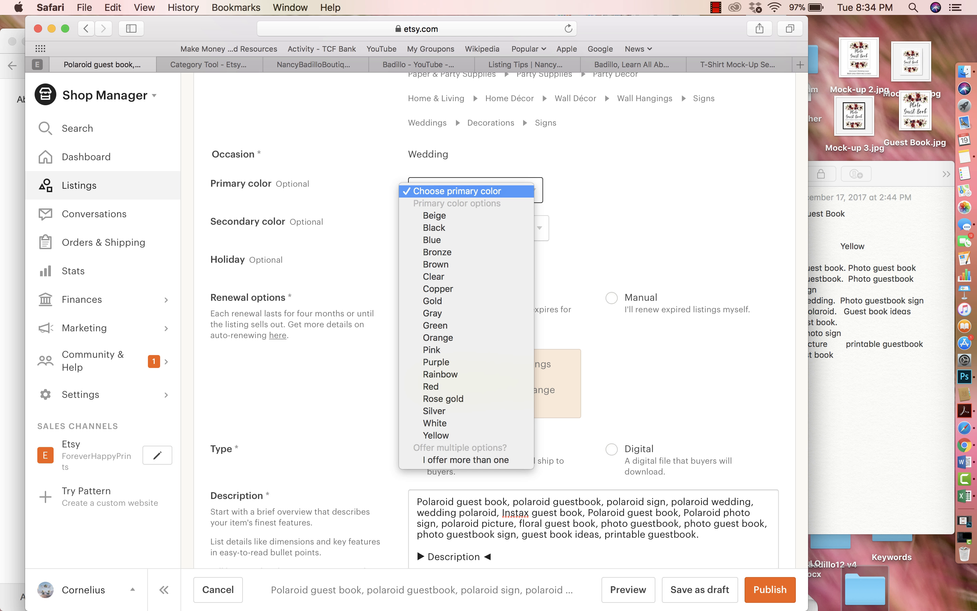
{"action": "key", "text": "Down"}
{"action": "key", "text": "Down"}
{"action": "key", "text": "Down"}
{"action": "key", "text": "Down"}
{"action": "key", "text": "Down"}
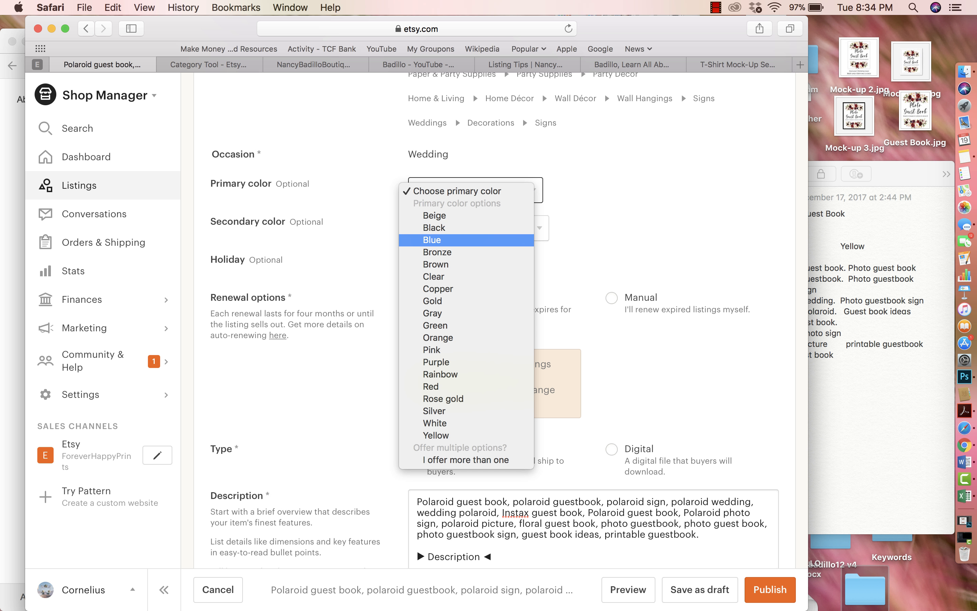
{"action": "key", "text": "Up"}
{"action": "key", "text": "Up"}
{"action": "key", "text": "Up"}
{"action": "key", "text": "Up"}
{"action": "key", "text": "Down"}
{"action": "key", "text": "Down"}
{"action": "key", "text": "Down"}
{"action": "key", "text": "Down"}
{"action": "key", "text": "Down"}
{"action": "key", "text": "Down"}
{"action": "key", "text": "Down"}
{"action": "key", "text": "Down"}
{"action": "key", "text": "Up"}
{"action": "key", "text": "Up"}
{"action": "key", "text": "Up"}
{"action": "key", "text": "Up"}
{"action": "key", "text": "Up"}
{"action": "key", "text": "Up"}
{"action": "key", "text": "Up"}
{"action": "key", "text": "Down"}
{"action": "key", "text": "Down"}
{"action": "key", "text": "Down"}
{"action": "key", "text": "Down"}
{"action": "key", "text": "Down"}
{"action": "key", "text": "Down"}
{"action": "key", "text": "Down"}
{"action": "key", "text": "Down"}
{"action": "key", "text": "Down"}
{"action": "key", "text": "Down"}
{"action": "key", "text": "Down"}
{"action": "key", "text": "Down"}
{"action": "key", "text": "Down"}
{"action": "key", "text": "Down"}
{"action": "key", "text": "Down"}
{"action": "key", "text": "Down"}
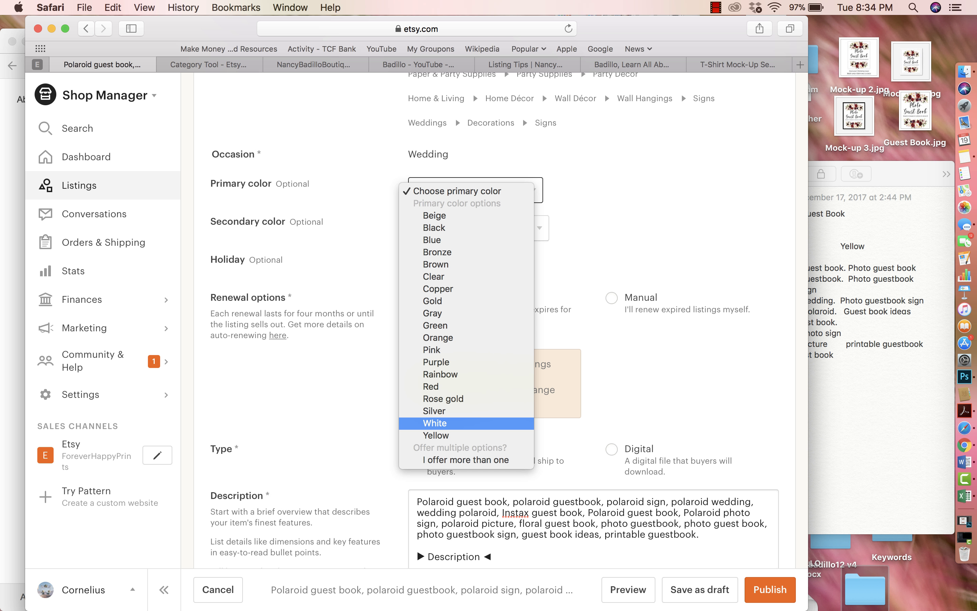
{"action": "key", "text": "Up"}
{"action": "key", "text": "Up"}
{"action": "key", "text": "Up"}
{"action": "key", "text": "Up"}
{"action": "key", "text": "Up"}
{"action": "key", "text": "Up"}
{"action": "key", "text": "Up"}
{"action": "key", "text": "Up"}
{"action": "key", "text": "Up"}
{"action": "key", "text": "Up"}
{"action": "key", "text": "Up"}
{"action": "key", "text": "Up"}
{"action": "key", "text": "Up"}
{"action": "key", "text": "Up"}
{"action": "key", "text": "Up"}
{"action": "key", "text": "Down"}
{"action": "key", "text": "Down"}
{"action": "key", "text": "Down"}
{"action": "key", "text": "Escape"}
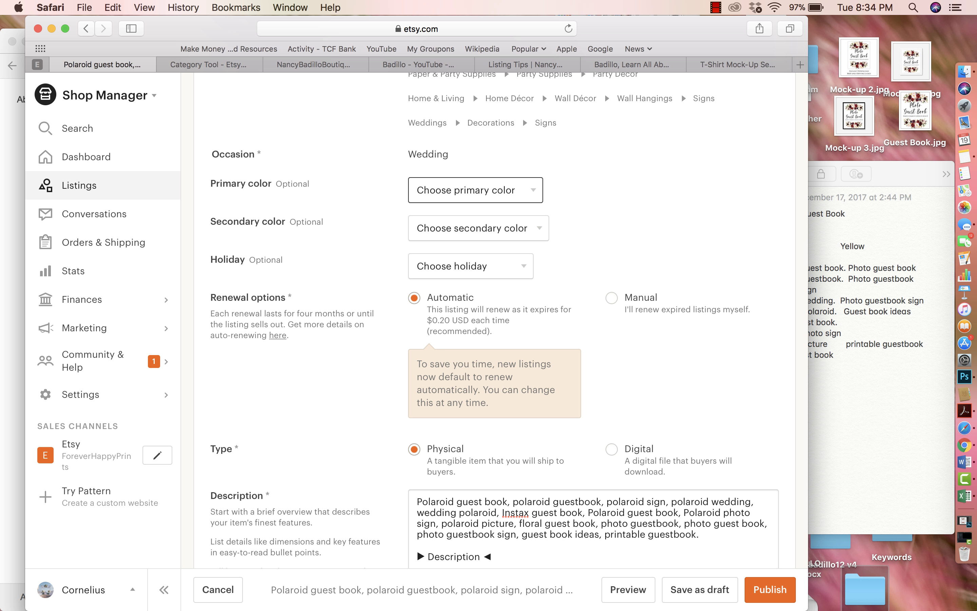
- Set the listing's type to Digital, a file that buyers will download
{"action": "scroll", "coordinate": [604, 94], "scroll_direction": "down", "scroll_amount": 4}
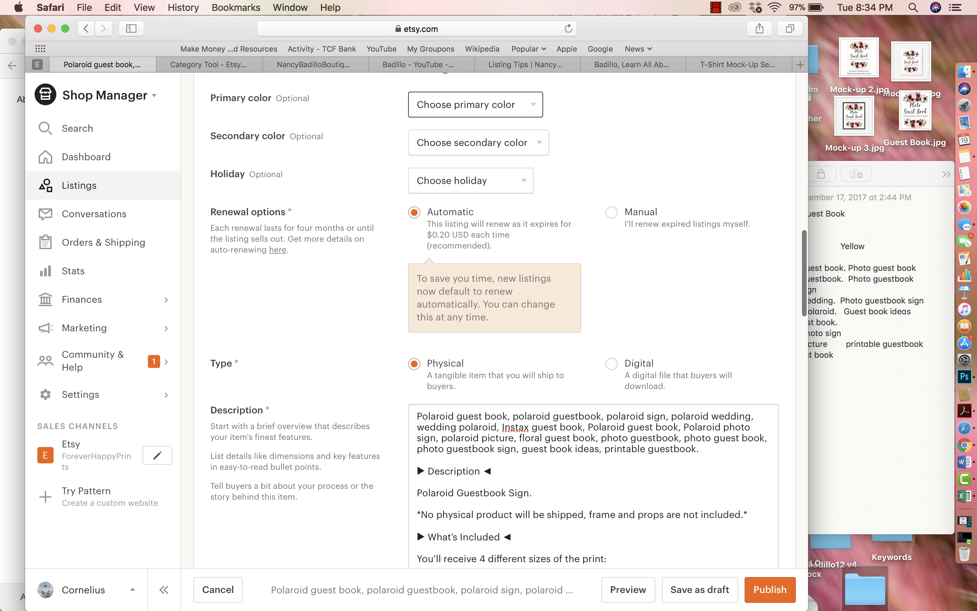
{"action": "scroll", "coordinate": [490, 319], "scroll_direction": "up", "scroll_amount": 3}
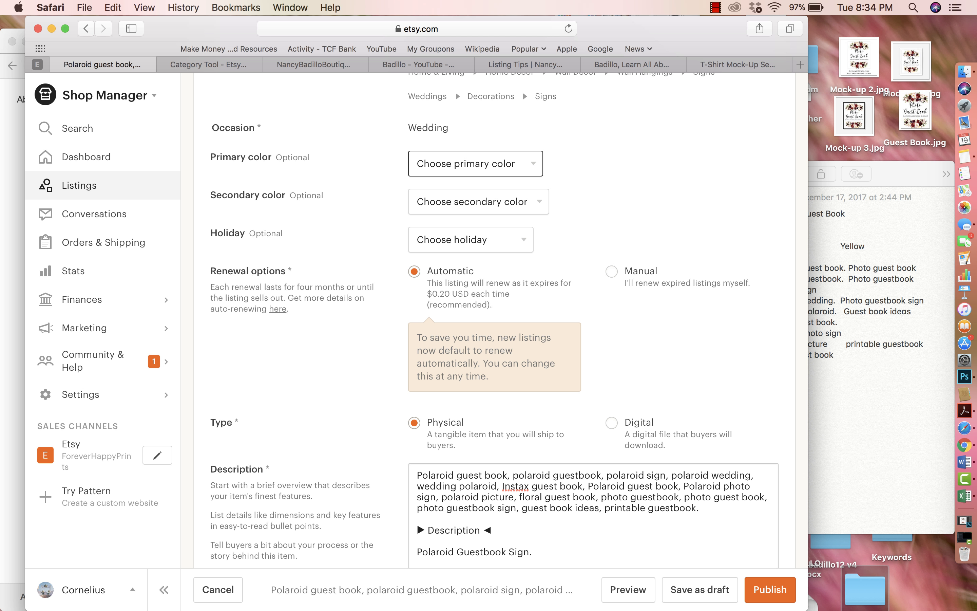
{"action": "scroll", "coordinate": [496, 319], "scroll_direction": "down", "scroll_amount": 1}
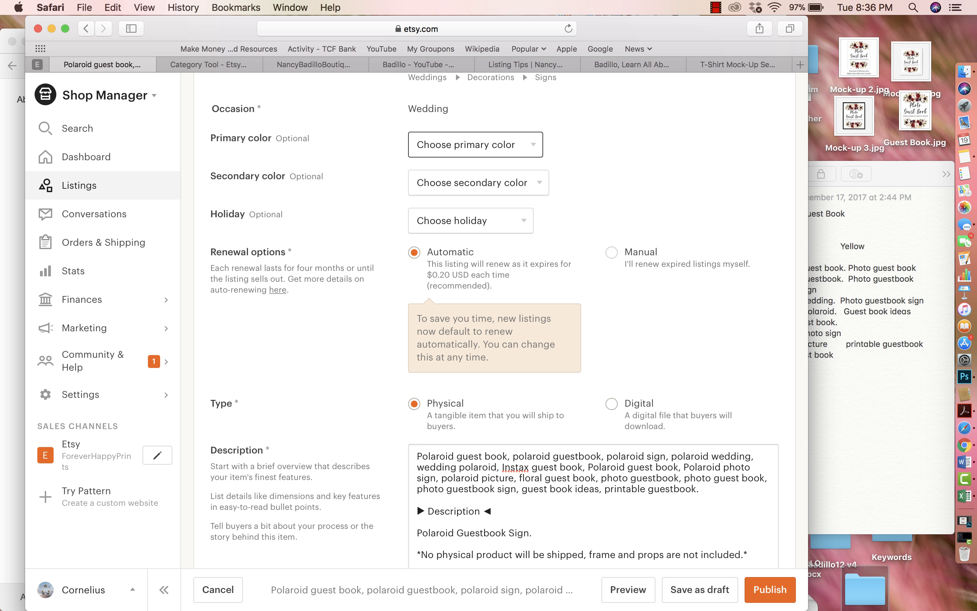
{"action": "left_click", "coordinate": [612, 404]}
- Review the description's included sizes and ordering sections, and view the Mock-up 3.jpg image of the framed sign before closing it
{"action": "scroll", "coordinate": [501, 319], "scroll_direction": "down", "scroll_amount": 2}
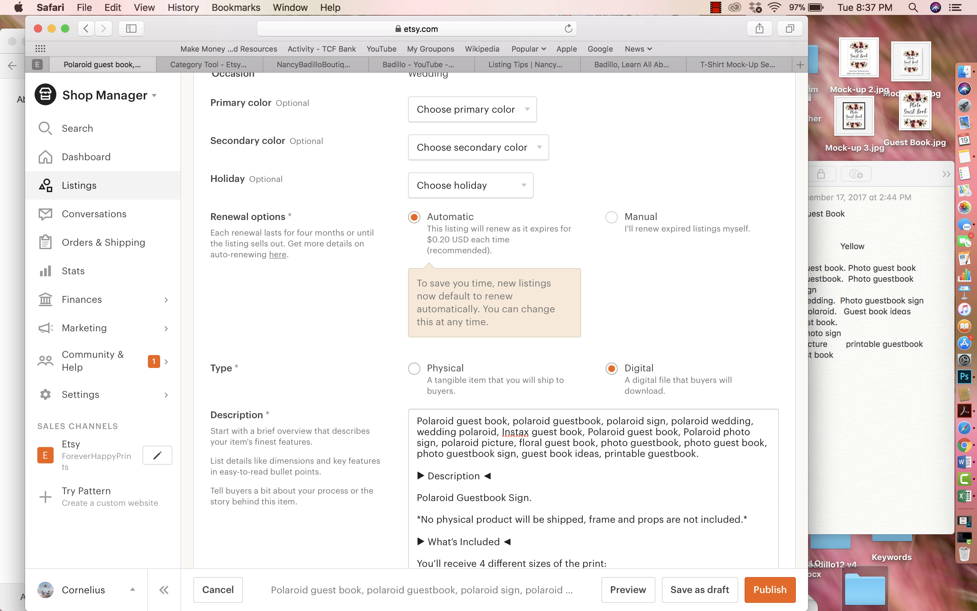
{"action": "scroll", "coordinate": [500, 318], "scroll_direction": "down", "scroll_amount": 10}
{"action": "scroll", "coordinate": [501, 319], "scroll_direction": "up", "scroll_amount": 15}
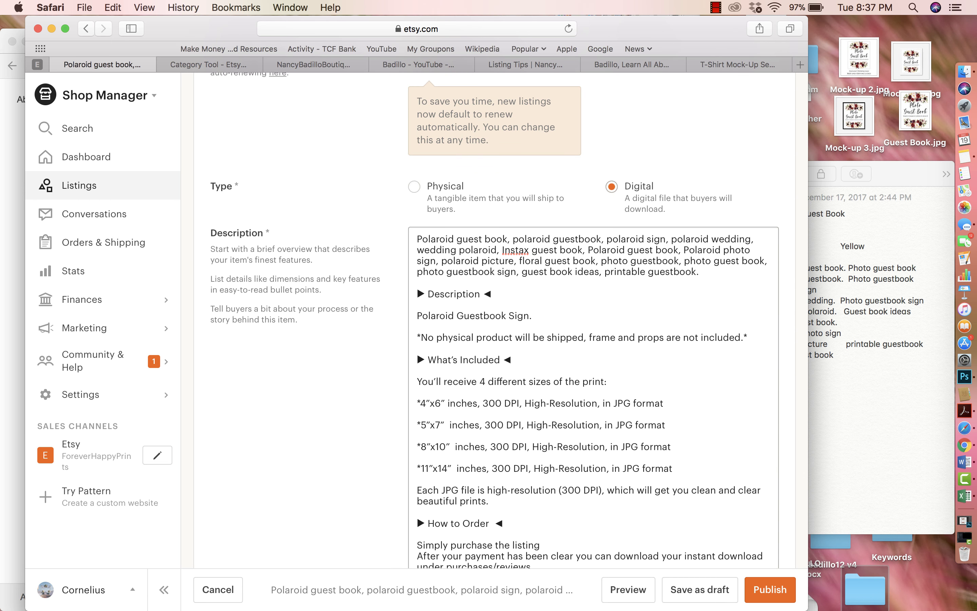
{"action": "scroll", "coordinate": [501, 319], "scroll_direction": "down", "scroll_amount": 15}
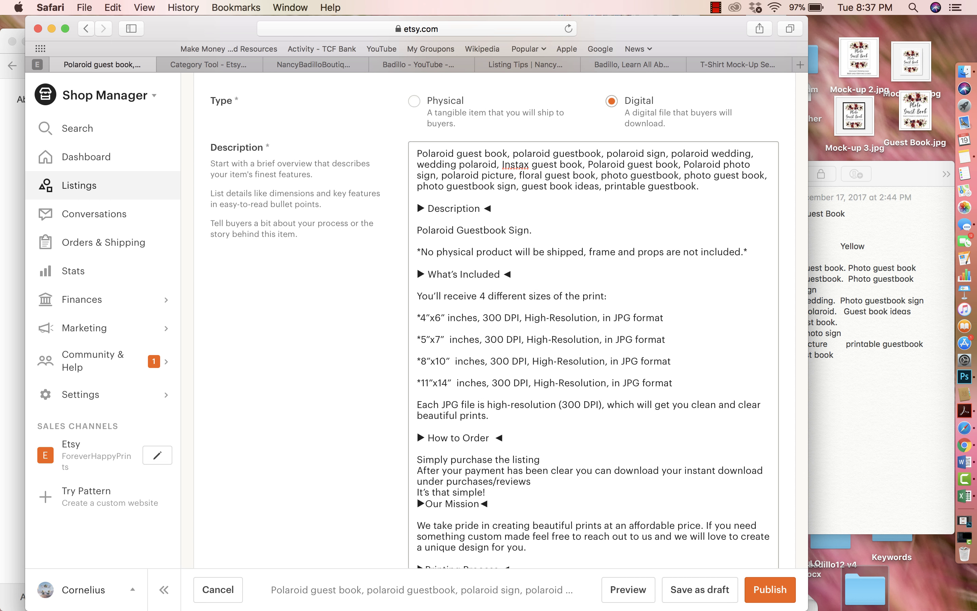
{"action": "scroll", "coordinate": [501, 319], "scroll_direction": "down", "scroll_amount": 1}
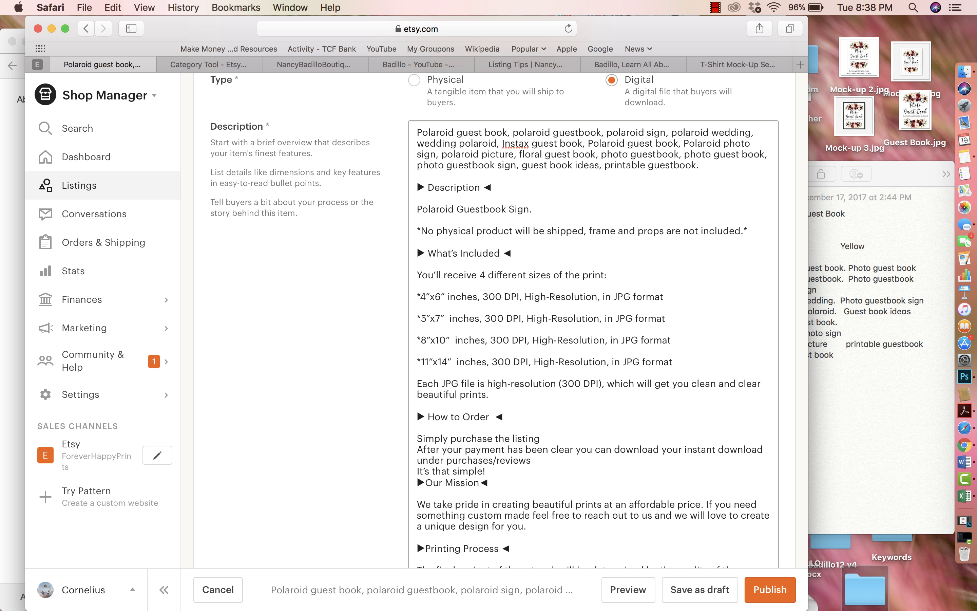
{"action": "double_click", "coordinate": [854, 121]}
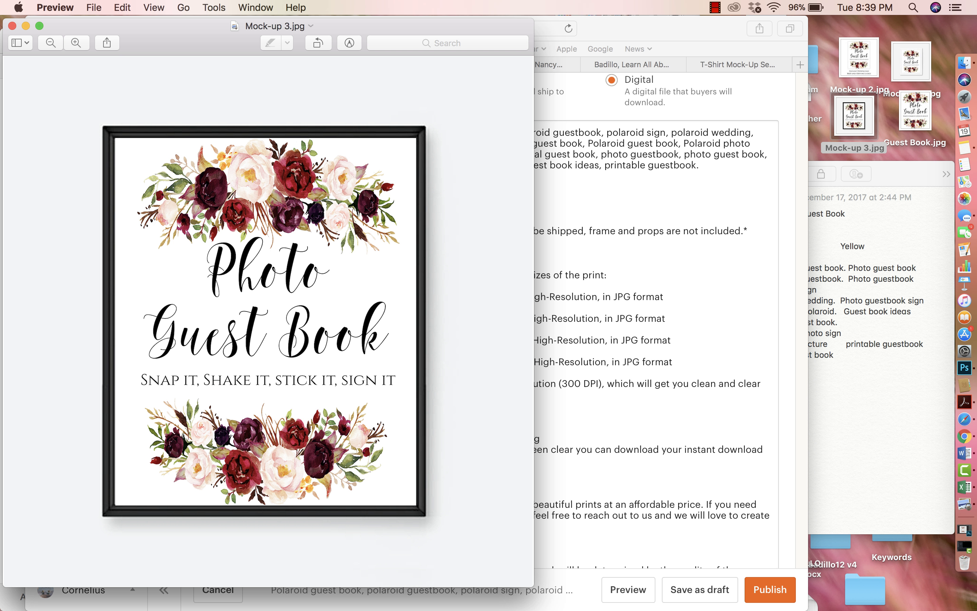
{"action": "key", "text": "super+w"}
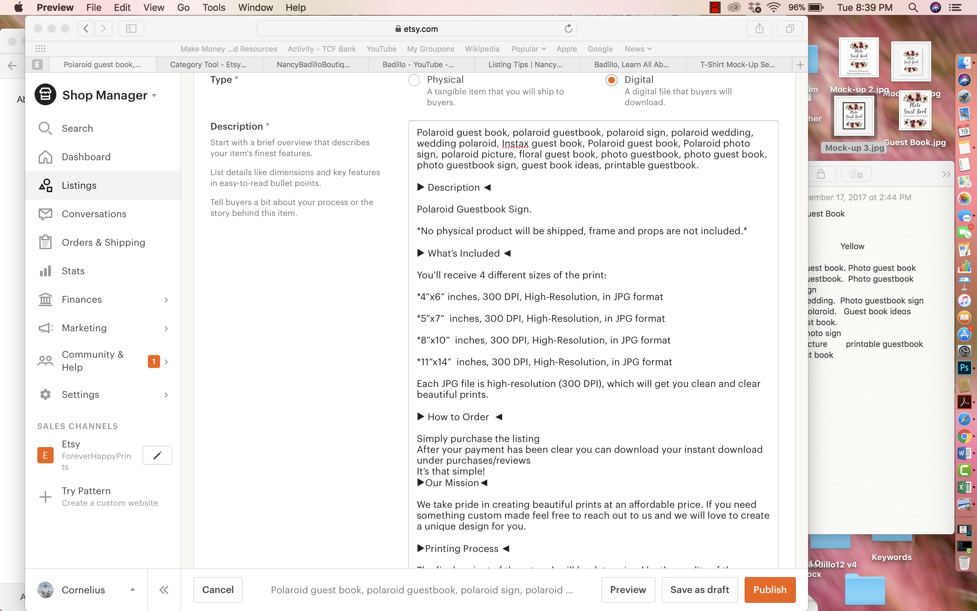
- Review the listing's title, category and description, consulting the keywords in the Polaroid Guest Book note before returning to the description
{"action": "scroll", "coordinate": [484, 319], "scroll_direction": "up", "scroll_amount": 10}
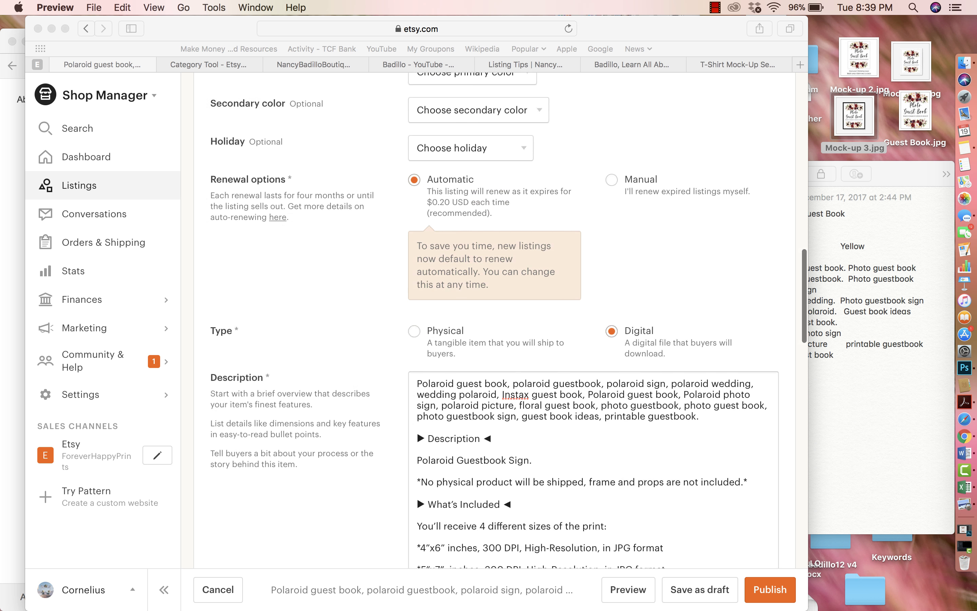
{"action": "scroll", "coordinate": [522, 337], "scroll_direction": "up", "scroll_amount": 6}
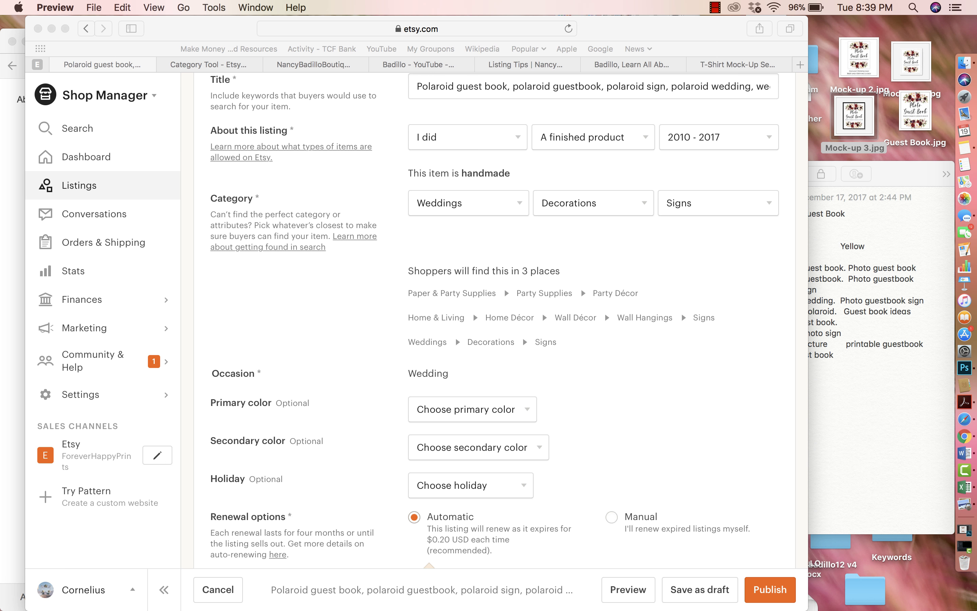
{"action": "scroll", "coordinate": [522, 337], "scroll_direction": "down", "scroll_amount": 4}
{"action": "scroll", "coordinate": [522, 337], "scroll_direction": "down", "scroll_amount": 8}
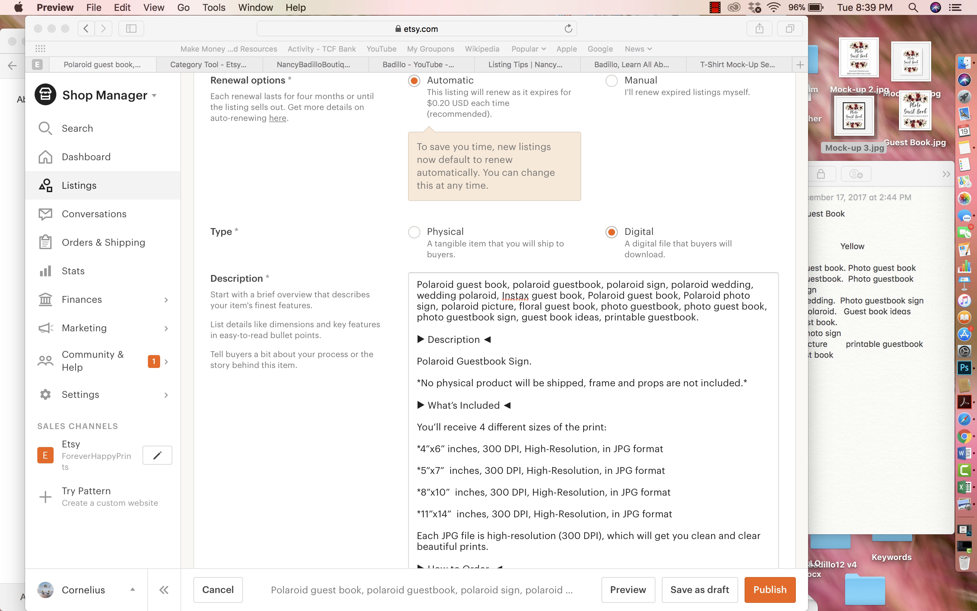
{"action": "left_click", "coordinate": [880, 412]}
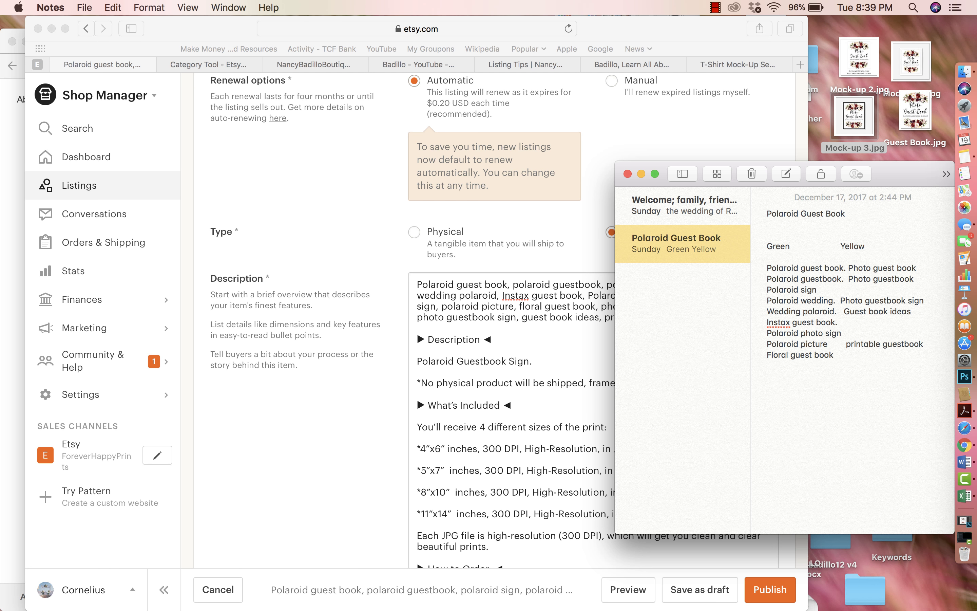
{"action": "left_click", "coordinate": [525, 363]}
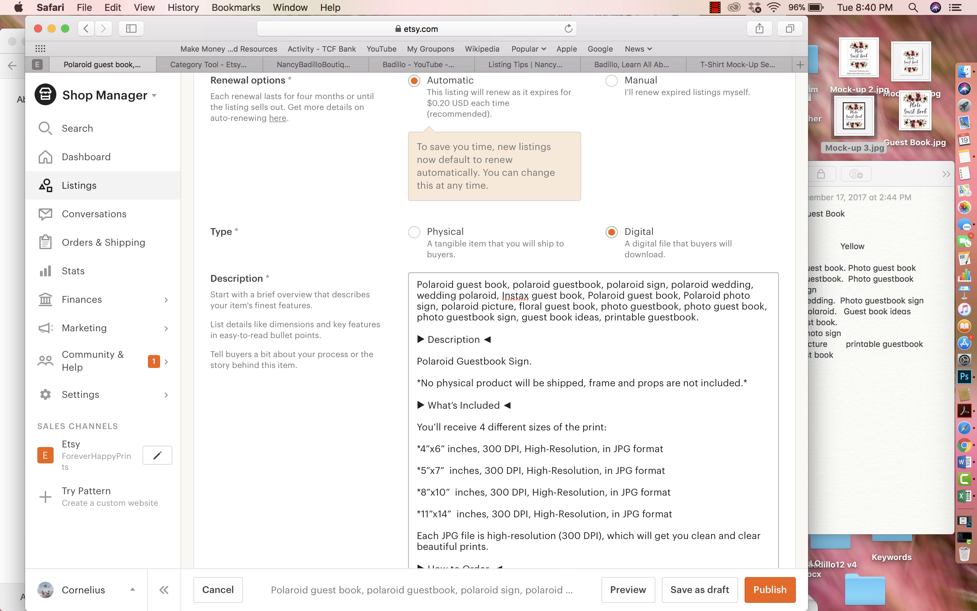
- Insert a blank line above the "Our Mission" heading in the description
{"action": "scroll", "coordinate": [509, 319], "scroll_direction": "down", "scroll_amount": 3}
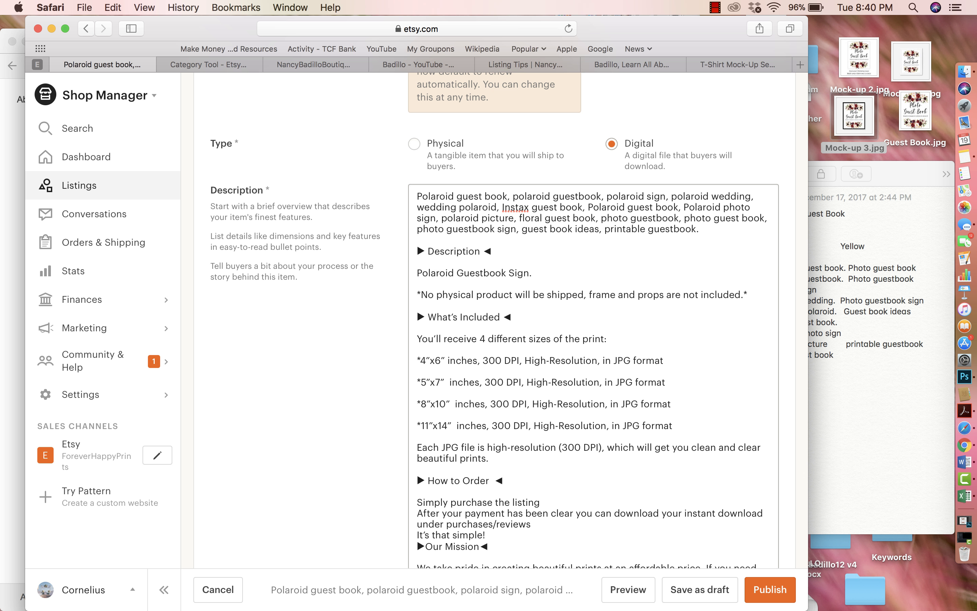
{"action": "scroll", "coordinate": [501, 319], "scroll_direction": "down", "scroll_amount": 5}
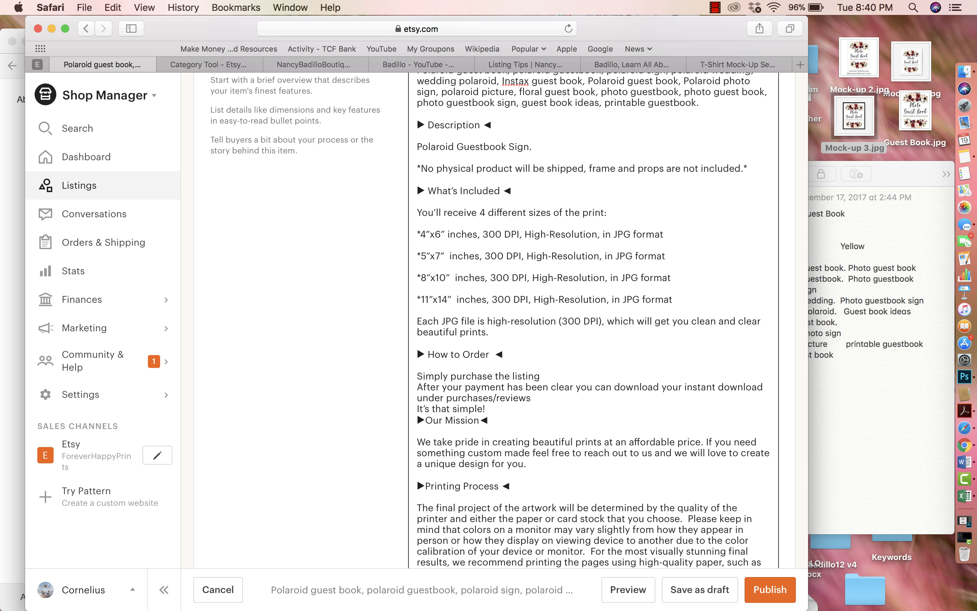
{"action": "scroll", "coordinate": [452, 321], "scroll_direction": "down", "scroll_amount": 3}
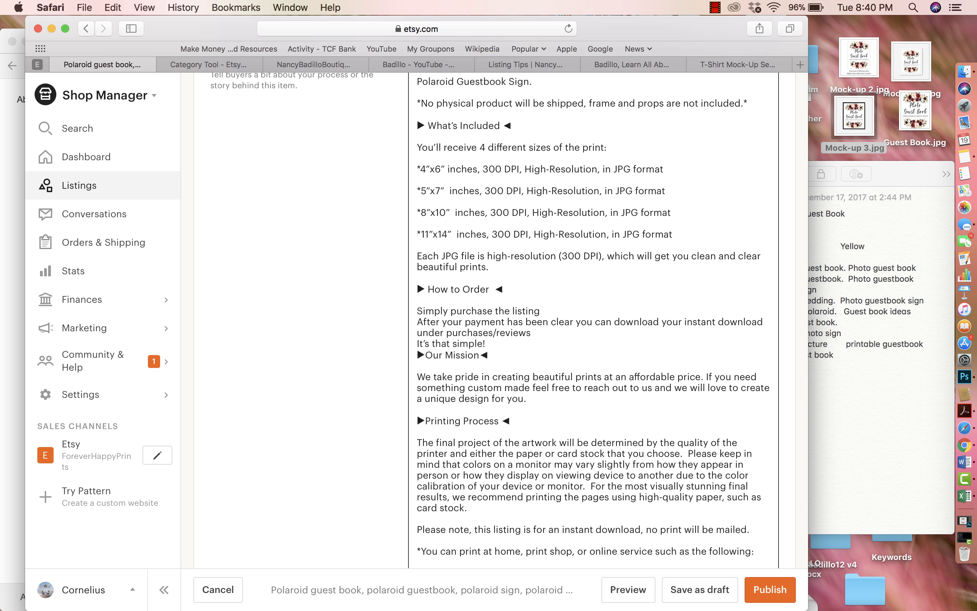
{"action": "key", "text": "Return"}
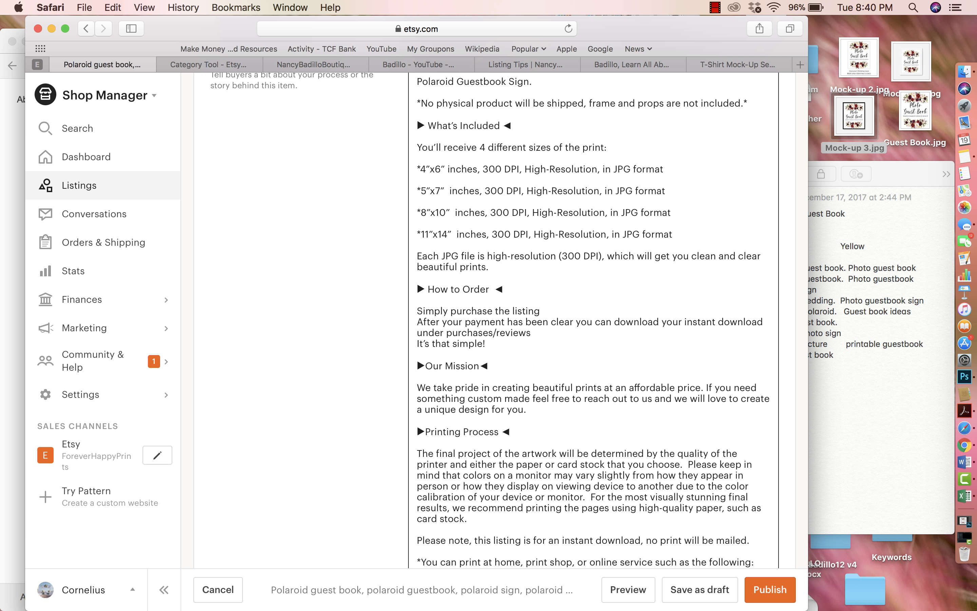
- Read through the rest of the description, from the printing process to refunds and exchanges and the terms of use
{"action": "scroll", "coordinate": [593, 319], "scroll_direction": "down", "scroll_amount": 2}
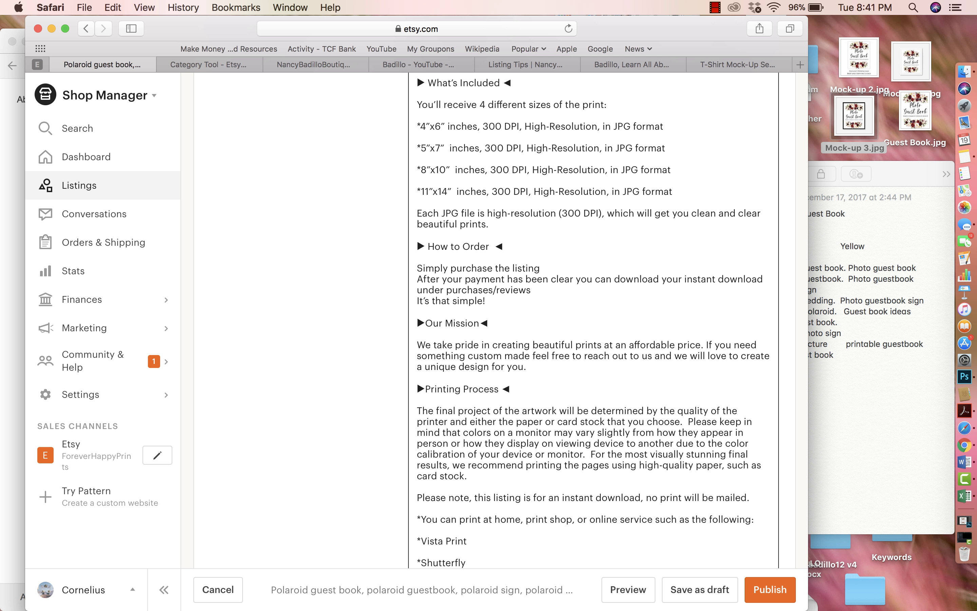
{"action": "scroll", "coordinate": [593, 323], "scroll_direction": "down", "scroll_amount": 2}
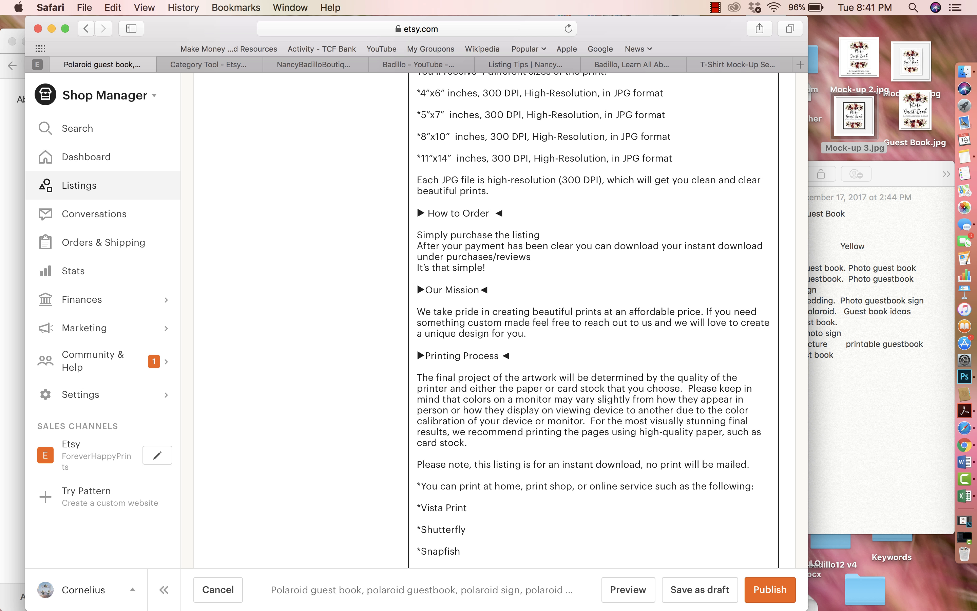
{"action": "scroll", "coordinate": [593, 319], "scroll_direction": "down", "scroll_amount": 5}
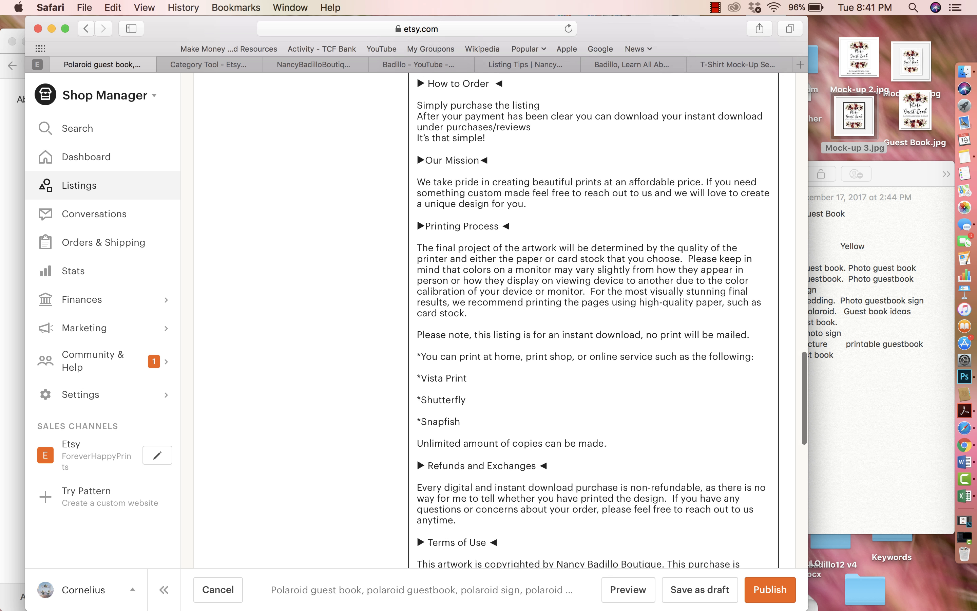
{"action": "scroll", "coordinate": [593, 319], "scroll_direction": "down", "scroll_amount": 2}
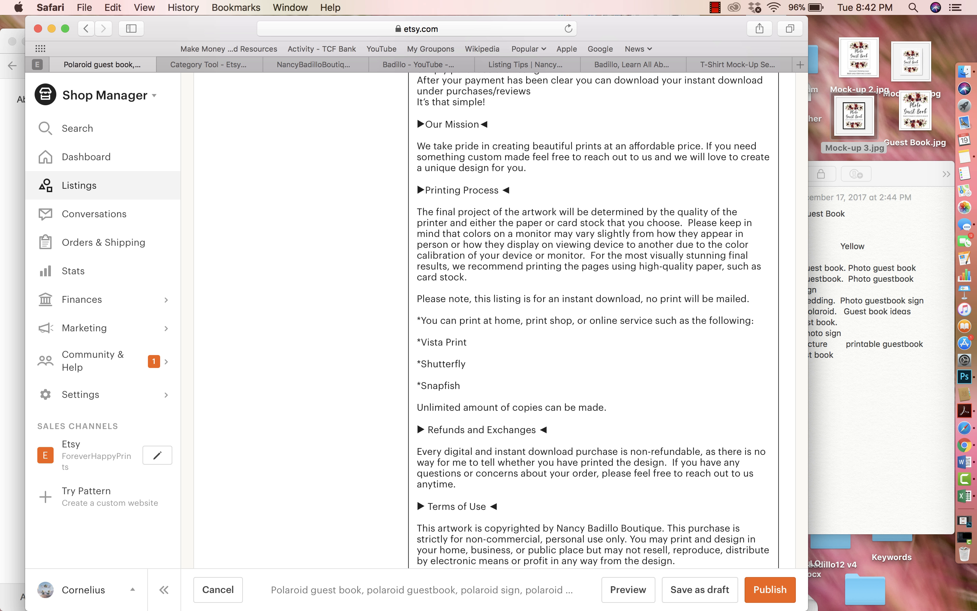
{"action": "scroll", "coordinate": [593, 319], "scroll_direction": "down", "scroll_amount": 3}
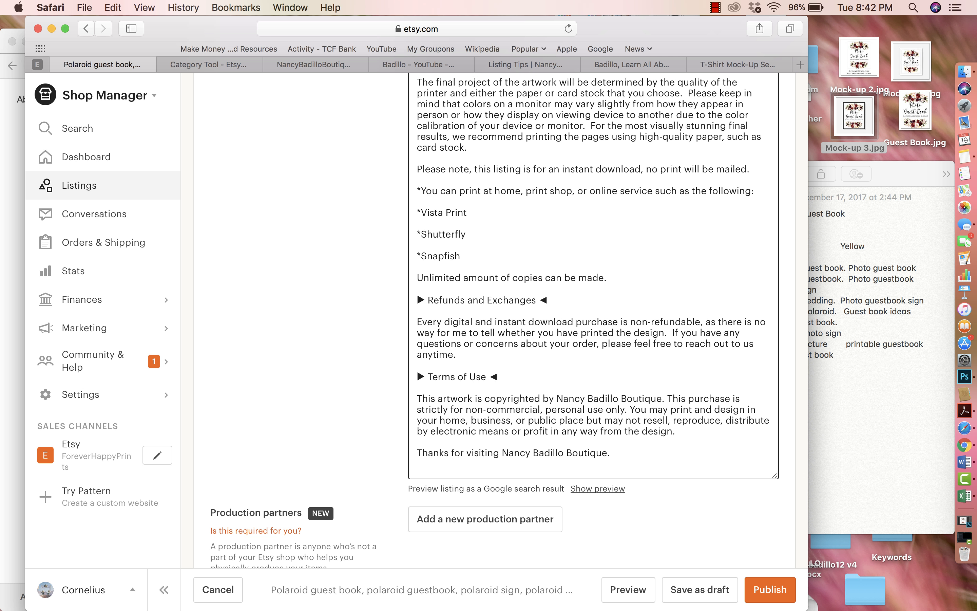
- Examine the closing sections of the description, and return to its opening keywords and list of included sizes
{"action": "scroll", "coordinate": [497, 319], "scroll_direction": "down", "scroll_amount": 4}
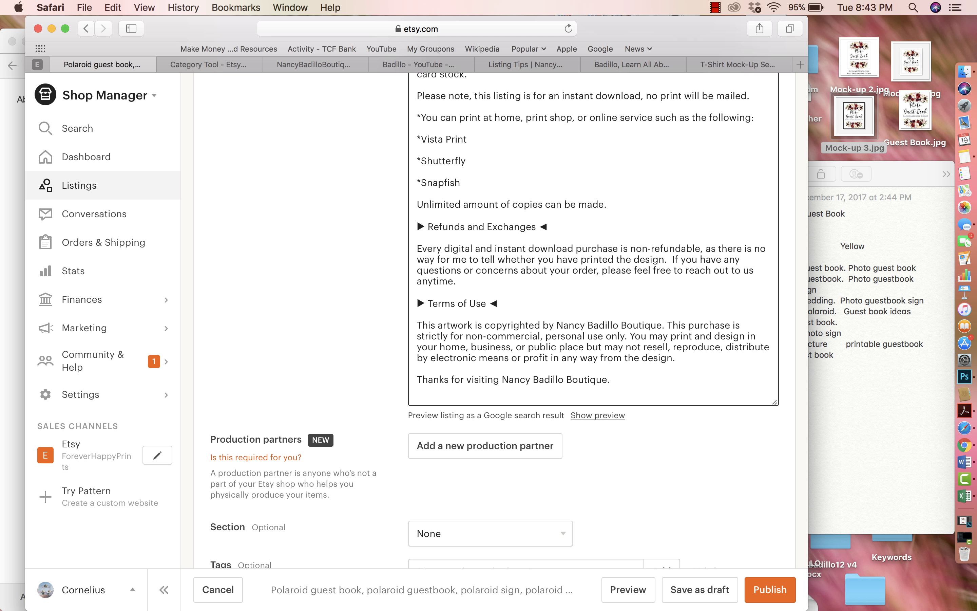
{"action": "scroll", "coordinate": [495, 321], "scroll_direction": "down", "scroll_amount": 2}
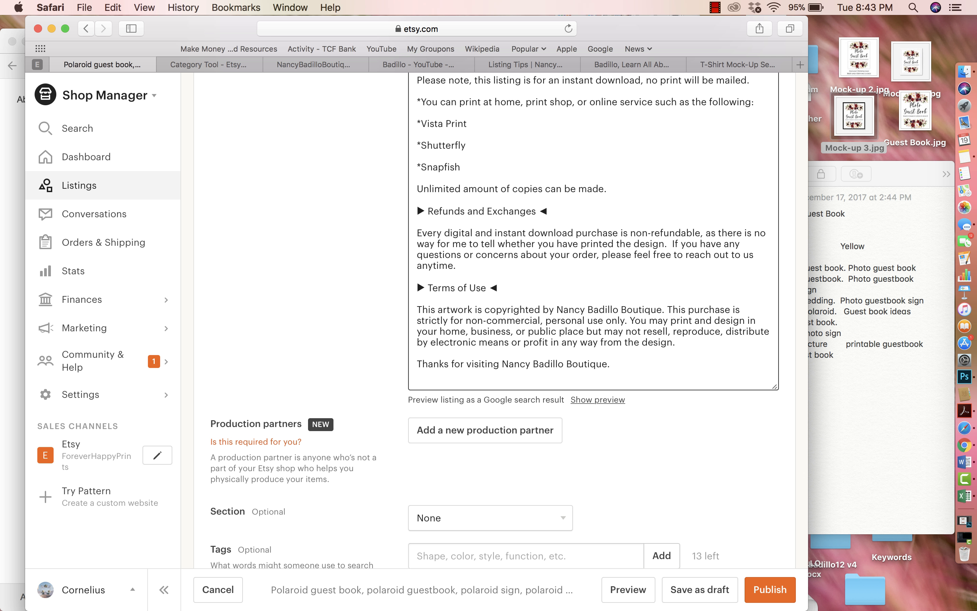
{"action": "scroll", "coordinate": [593, 319], "scroll_direction": "up", "scroll_amount": 10}
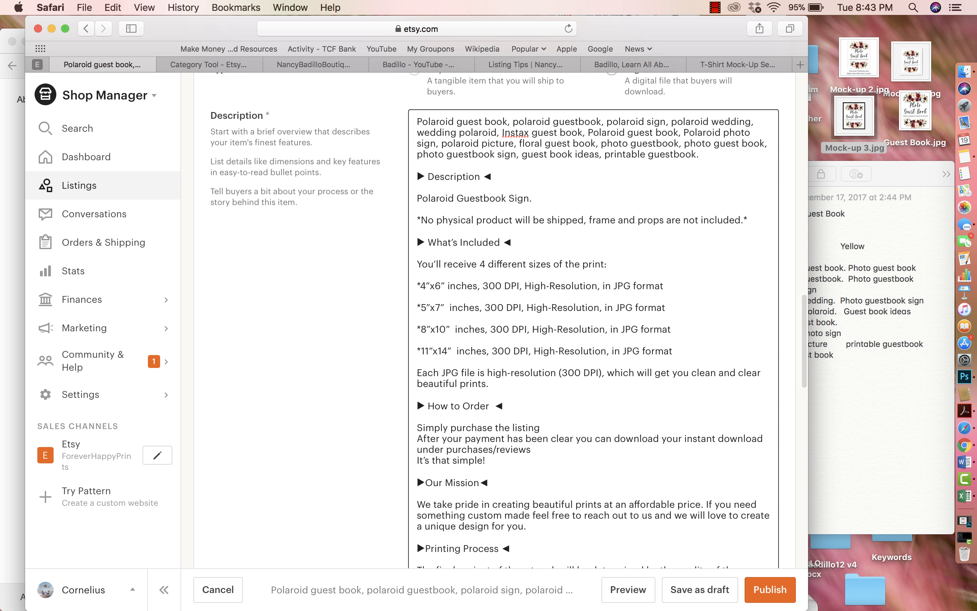
{"action": "scroll", "coordinate": [593, 319], "scroll_direction": "up", "scroll_amount": 2}
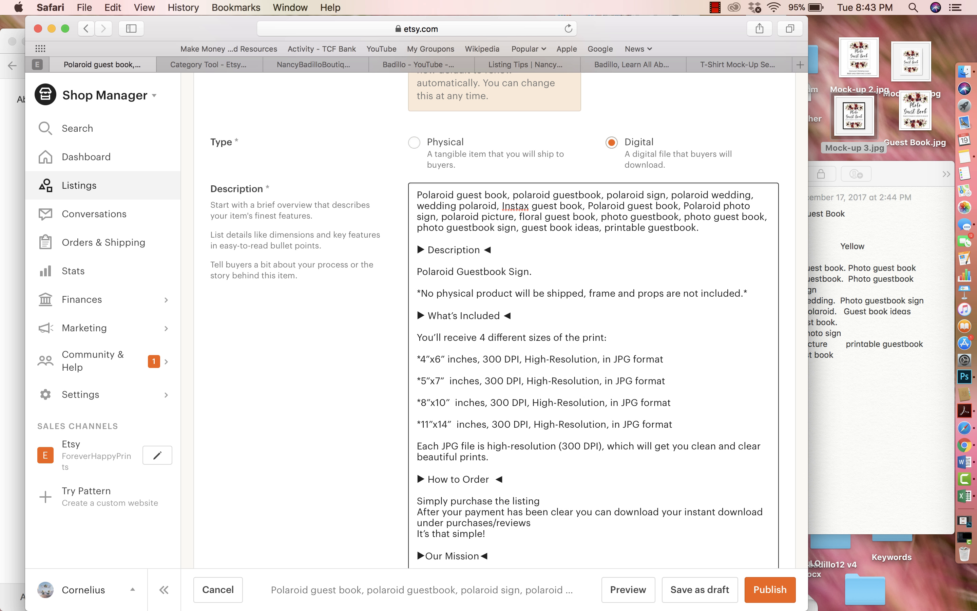
- Assign the listing to the Wedding Decorations shop section
{"action": "scroll", "coordinate": [593, 319], "scroll_direction": "down", "scroll_amount": 7}
{"action": "scroll", "coordinate": [492, 319], "scroll_direction": "down", "scroll_amount": 20}
{"action": "scroll", "coordinate": [493, 319], "scroll_direction": "up", "scroll_amount": 6}
{"action": "scroll", "coordinate": [501, 314], "scroll_direction": "down", "scroll_amount": 2}
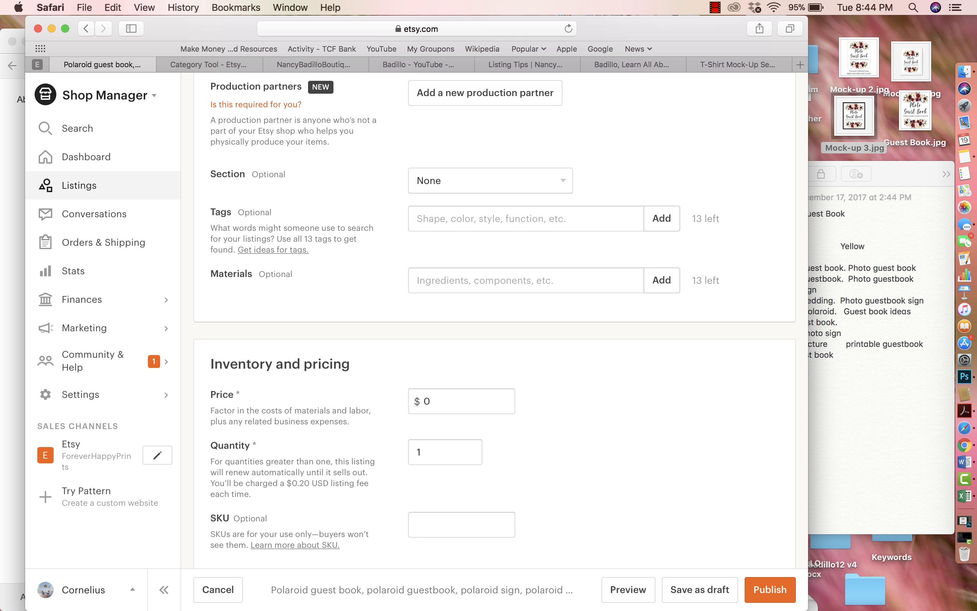
{"action": "left_click", "coordinate": [491, 180]}
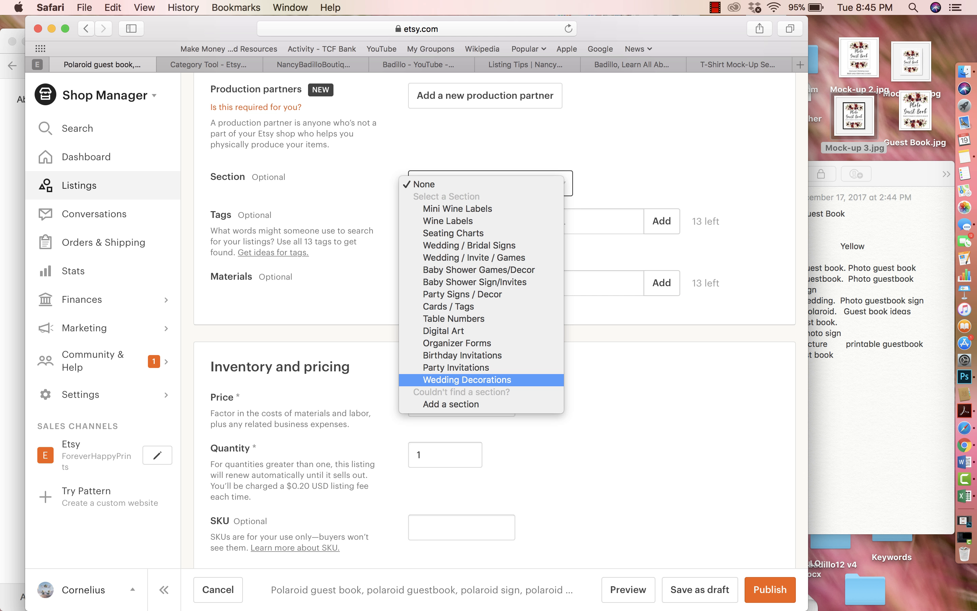
{"action": "key", "text": "Return"}
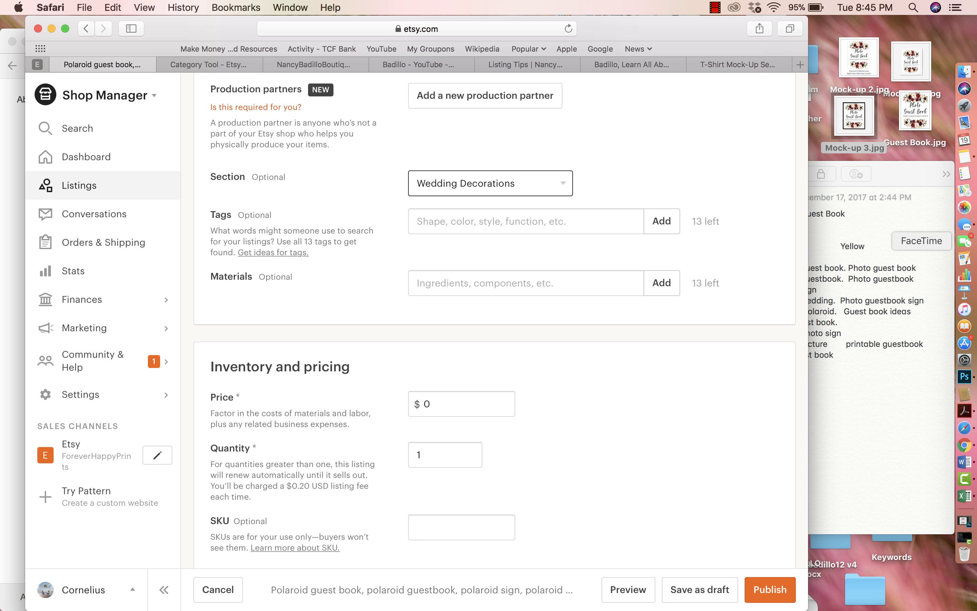
- Add the tag "polaroid guest book" to the listing, consulting the keywords in the Polaroid Guest Book note
{"action": "left_click", "coordinate": [884, 375]}
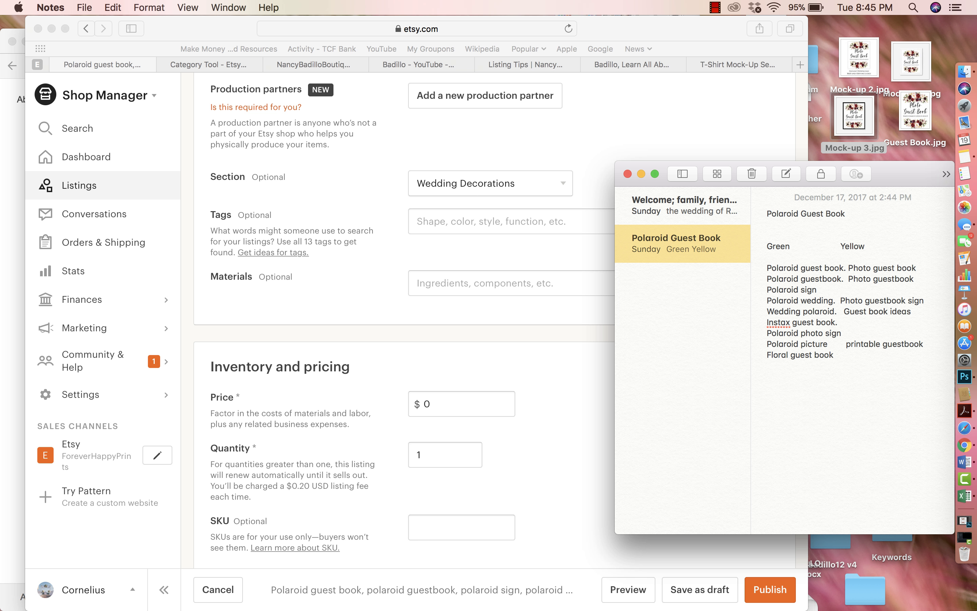
{"action": "left_click", "coordinate": [501, 222]}
{"action": "left_click", "coordinate": [484, 221]}
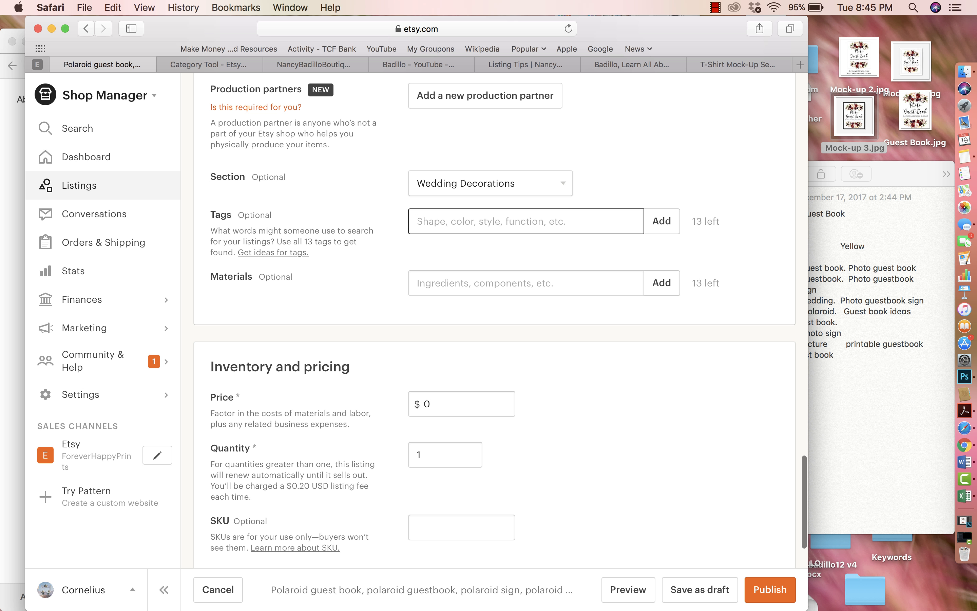
{"action": "type", "text": "polaroid"}
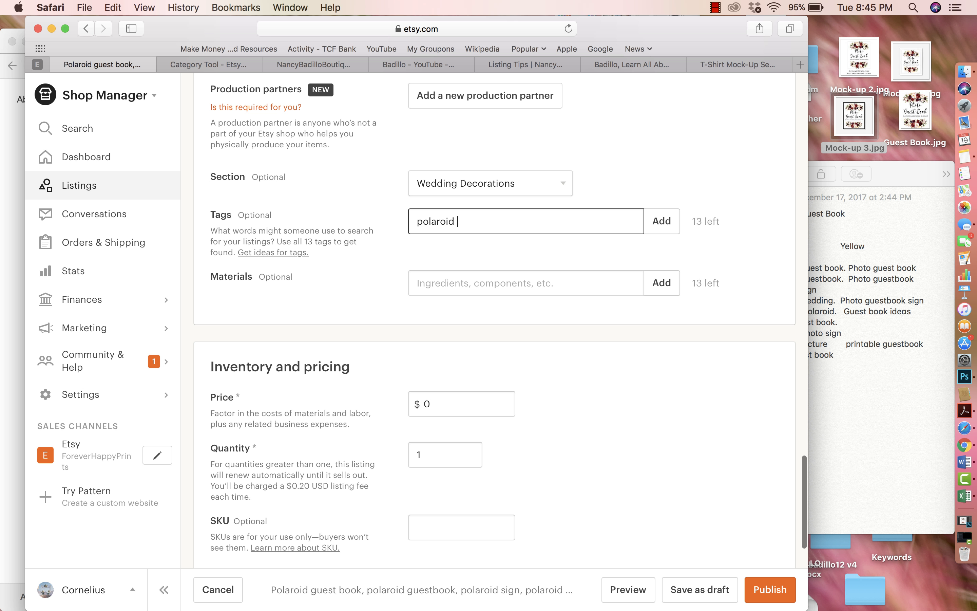
{"action": "key", "text": "super+Tab"}
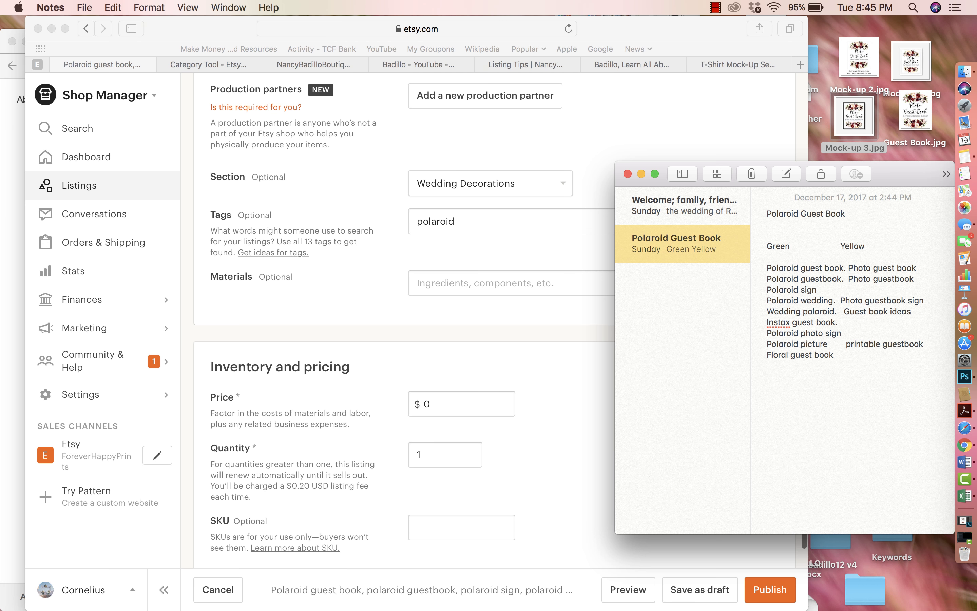
{"action": "key", "text": "super+Tab"}
{"action": "type", "text": "guest book"}
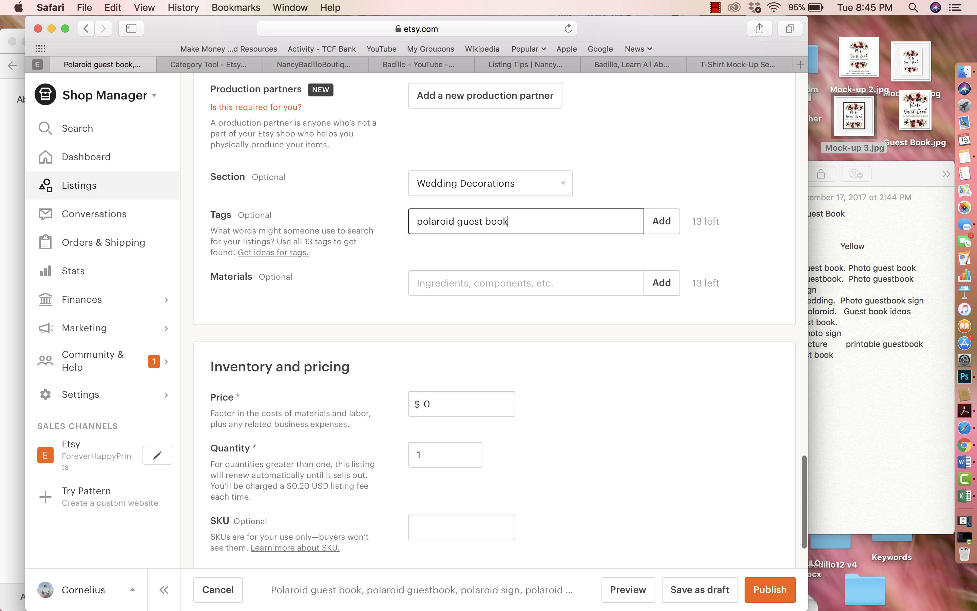
{"action": "key", "text": "Return"}
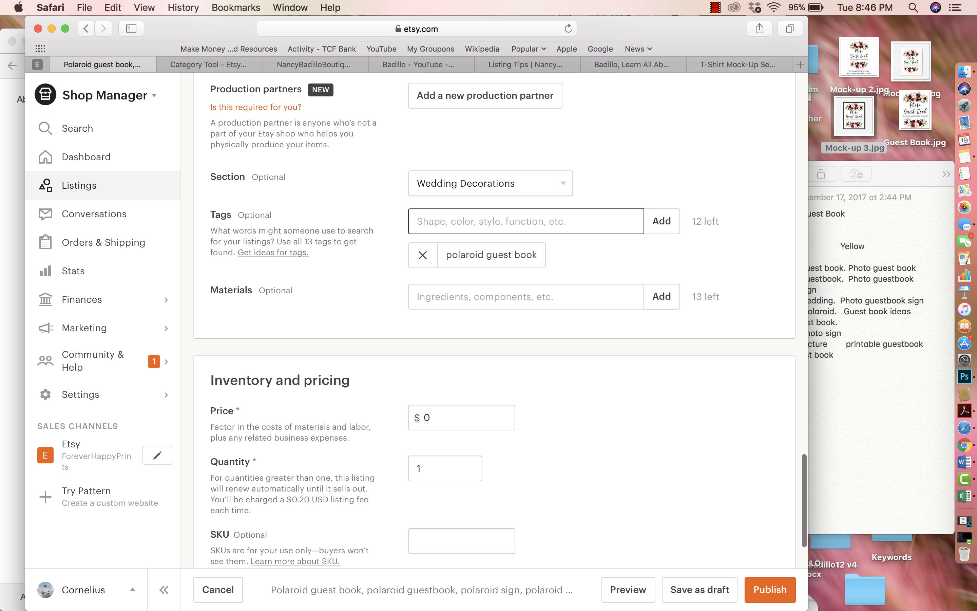
- Look over the listing's materials, inventory and pricing, and digital files sections
{"action": "scroll", "coordinate": [495, 319], "scroll_direction": "down", "scroll_amount": 1}
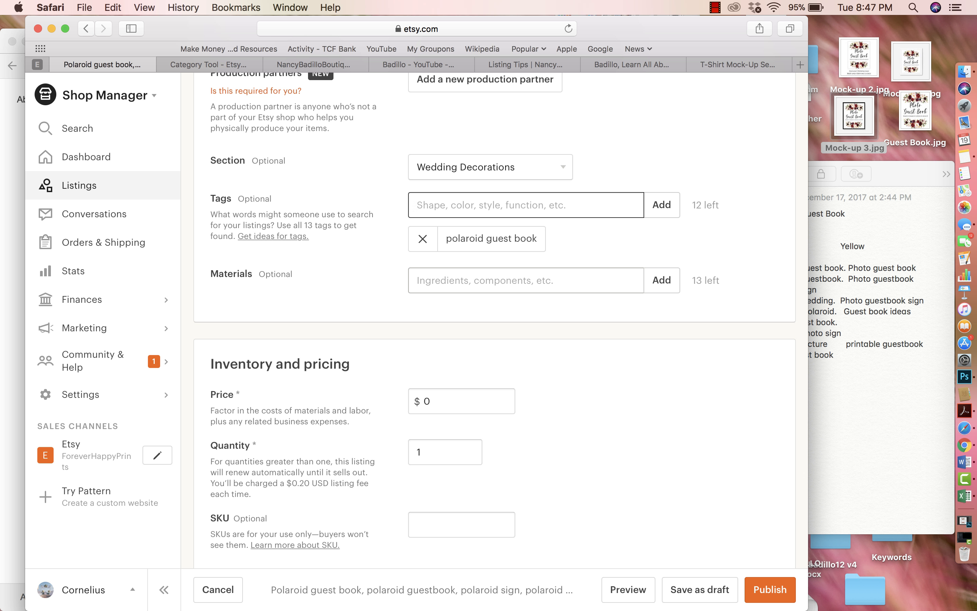
{"action": "left_click", "coordinate": [444, 280]}
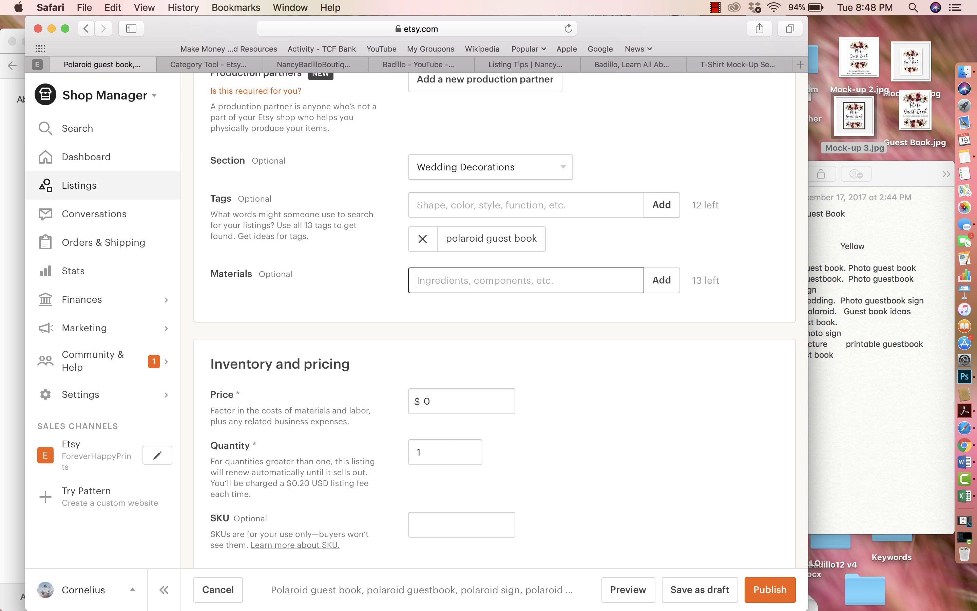
{"action": "scroll", "coordinate": [494, 323], "scroll_direction": "down", "scroll_amount": 5}
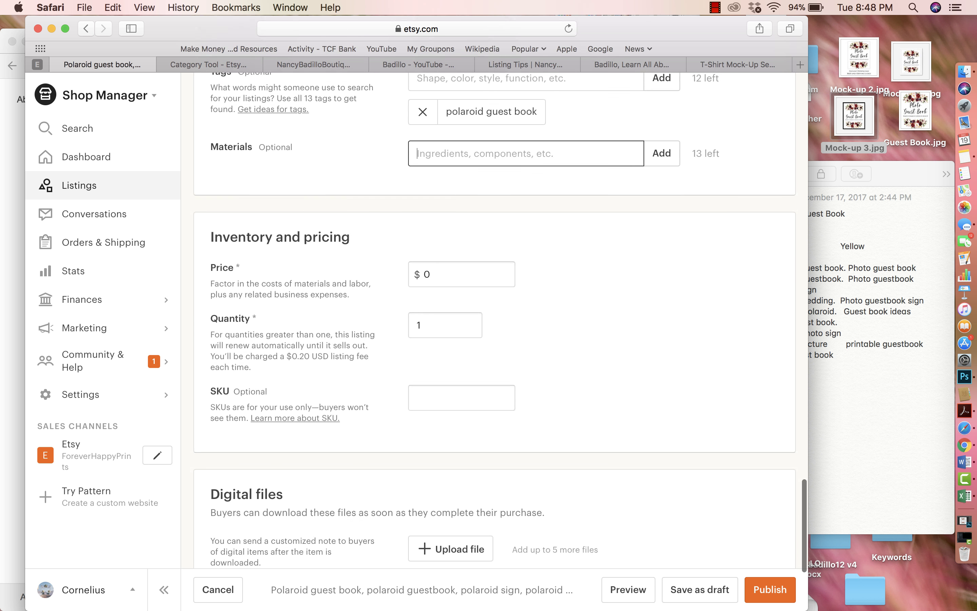
{"action": "scroll", "coordinate": [495, 308], "scroll_direction": "down", "scroll_amount": 1}
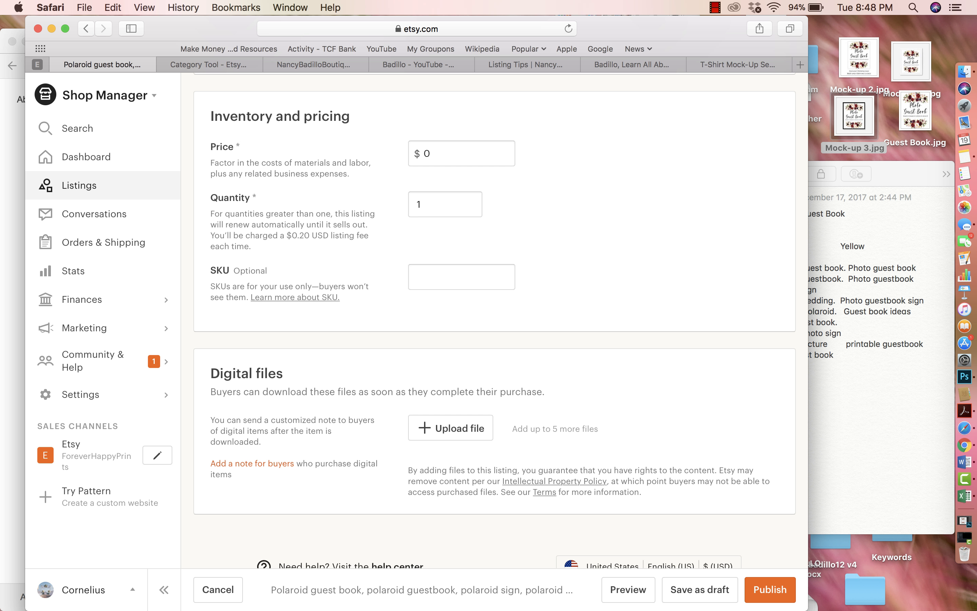
- Switch to EtsyRank and use its Profit Calculator to estimate the profit for an item price of 5.00
{"action": "left_click", "coordinate": [208, 65]}
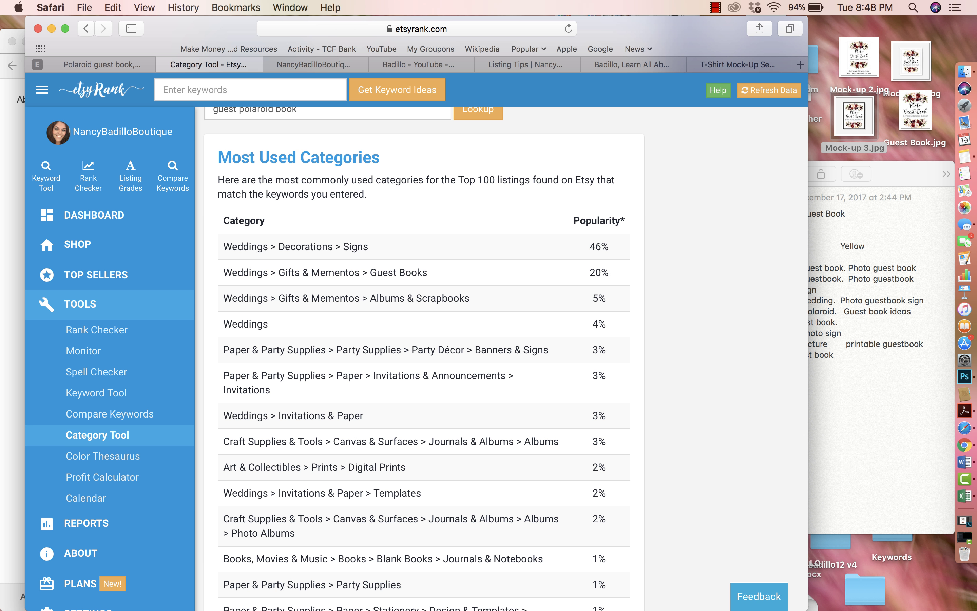
{"action": "left_click", "coordinate": [103, 477]}
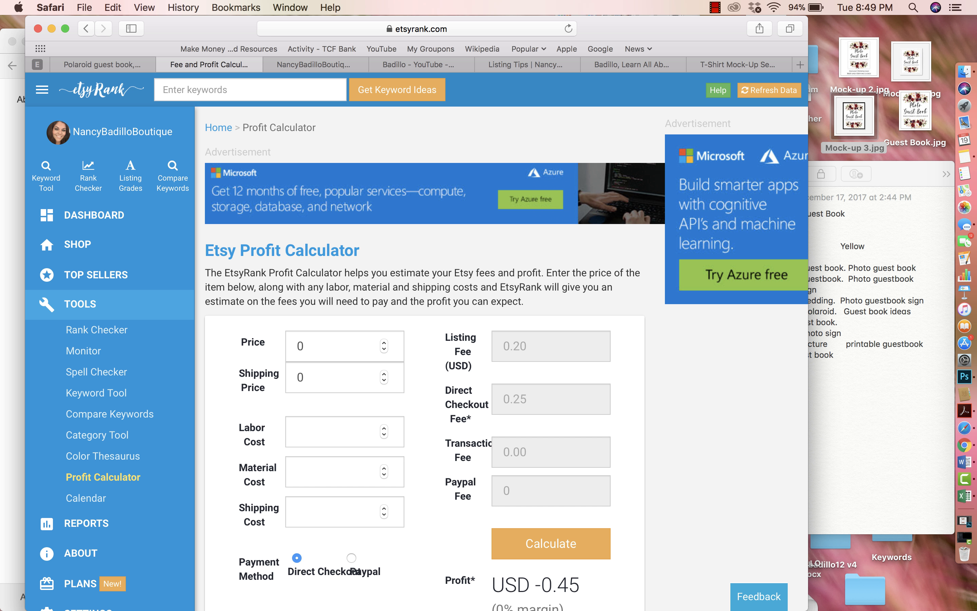
{"action": "left_click", "coordinate": [305, 346]}
{"action": "type", "text": "5"}
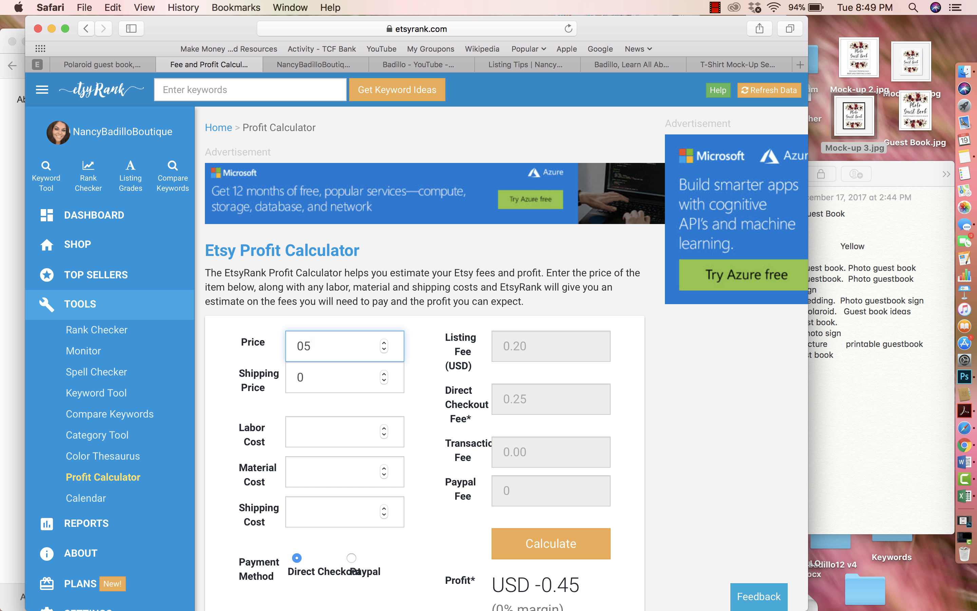
{"action": "type", "text": ".00"}
{"action": "left_click", "coordinate": [306, 378]}
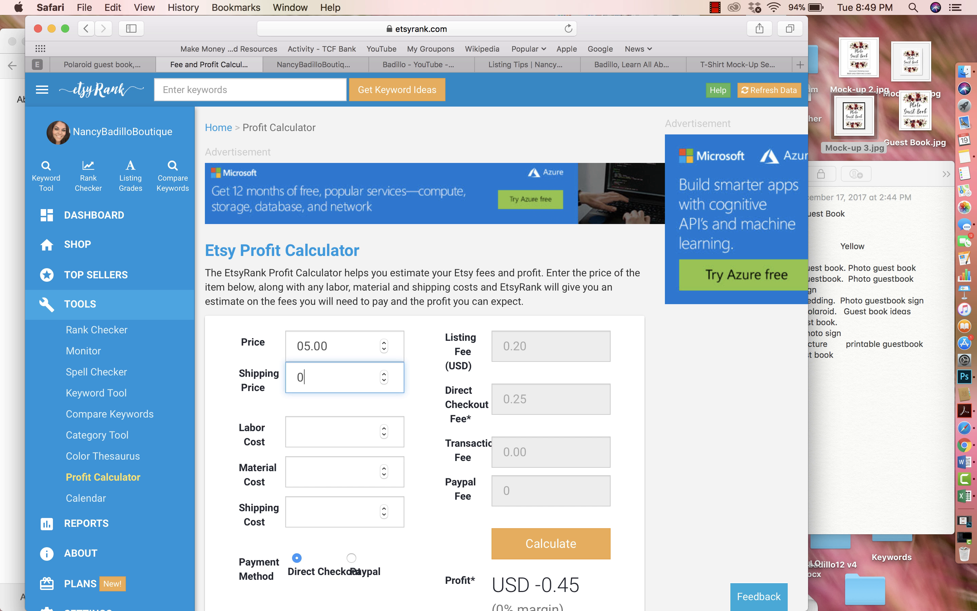
{"action": "left_click", "coordinate": [306, 431]}
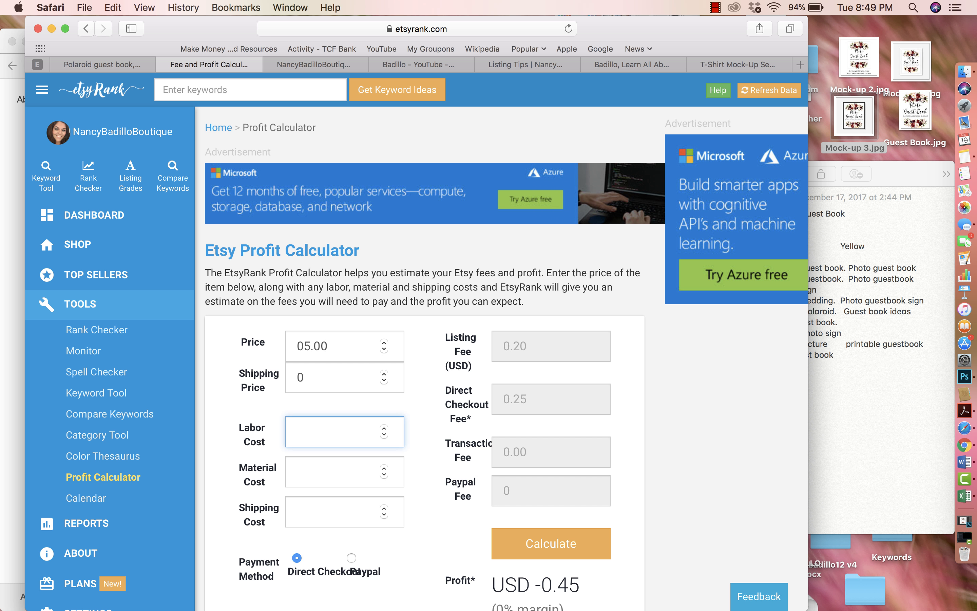
{"action": "left_click", "coordinate": [306, 472]}
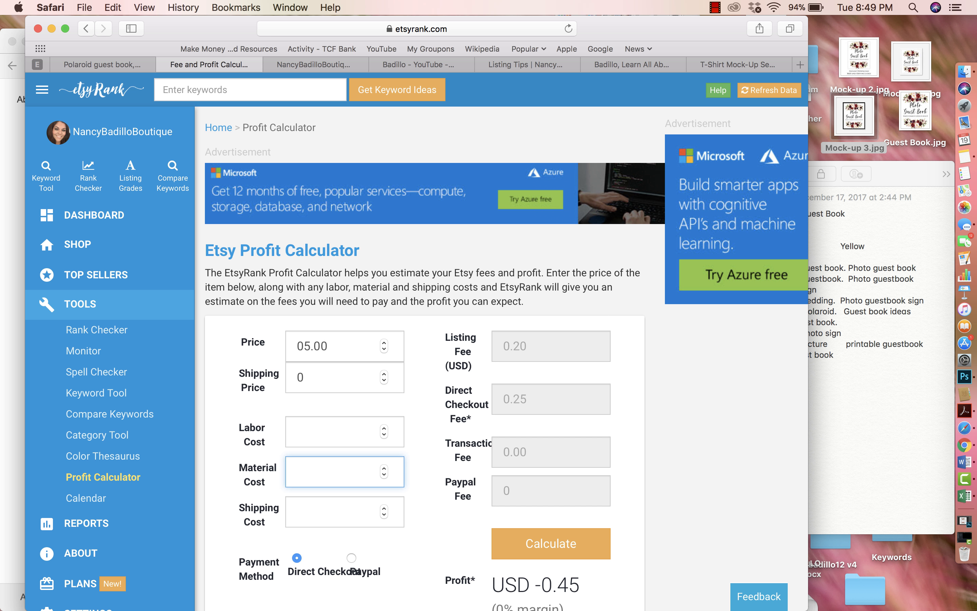
{"action": "scroll", "coordinate": [507, 347], "scroll_direction": "down", "scroll_amount": 3}
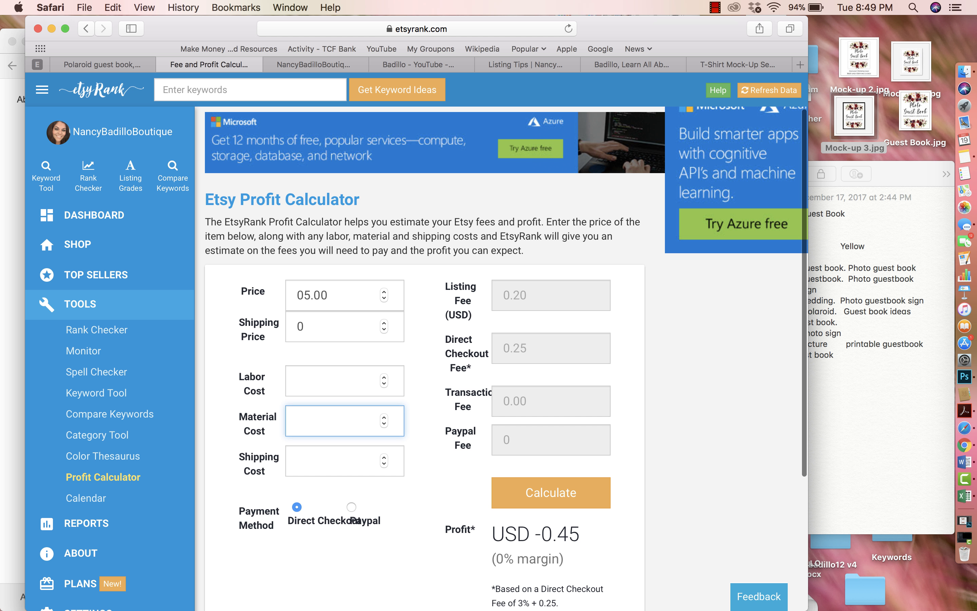
{"action": "scroll", "coordinate": [507, 346], "scroll_direction": "down", "scroll_amount": 3}
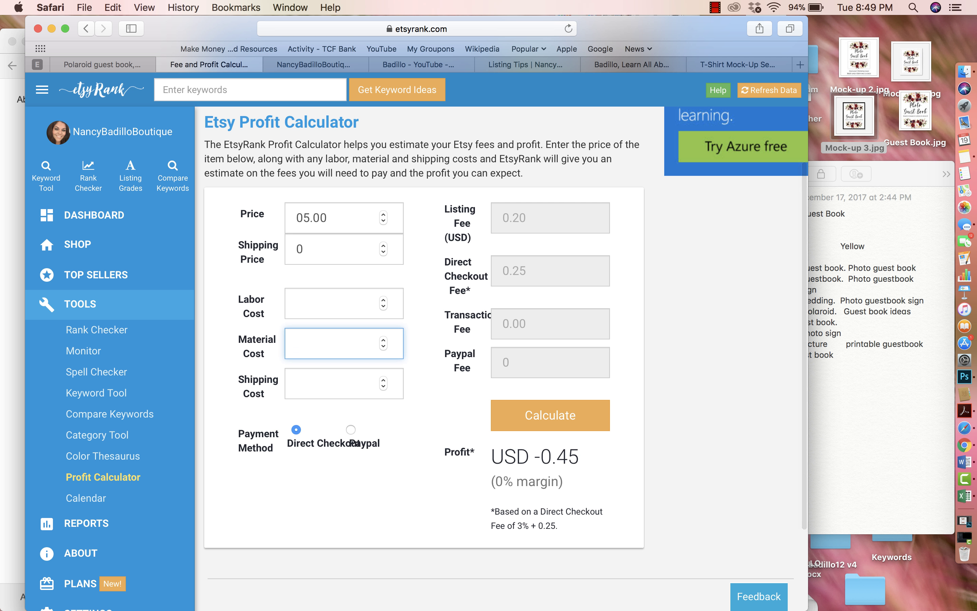
{"action": "left_click", "coordinate": [550, 415]}
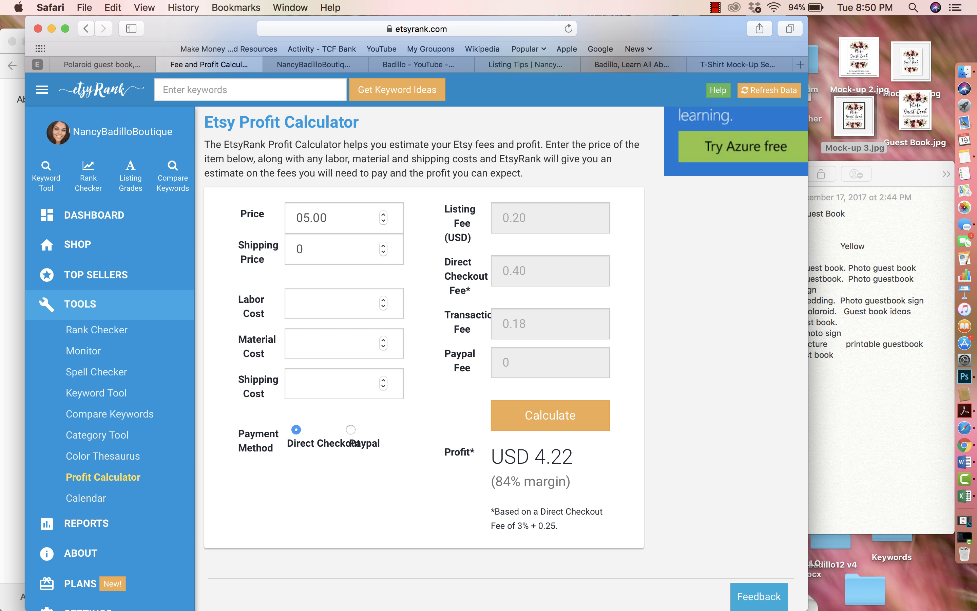
- Recalculate the estimated profit for an item price of 5.50
{"action": "left_click", "coordinate": [329, 218]}
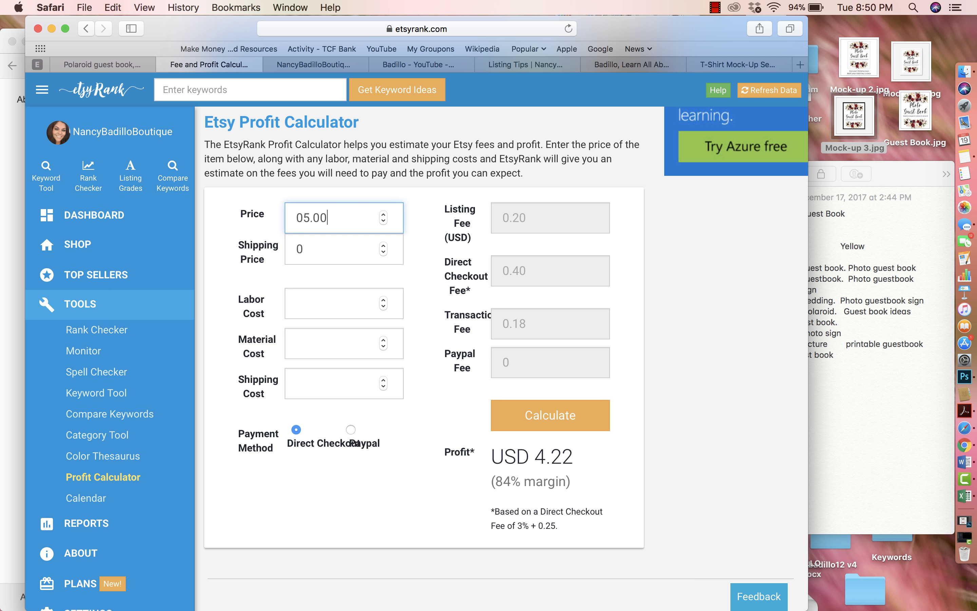
{"action": "key", "text": "BackSpace"}
{"action": "key", "text": "BackSpace"}
{"action": "type", "text": "50"}
{"action": "left_click", "coordinate": [550, 415]}
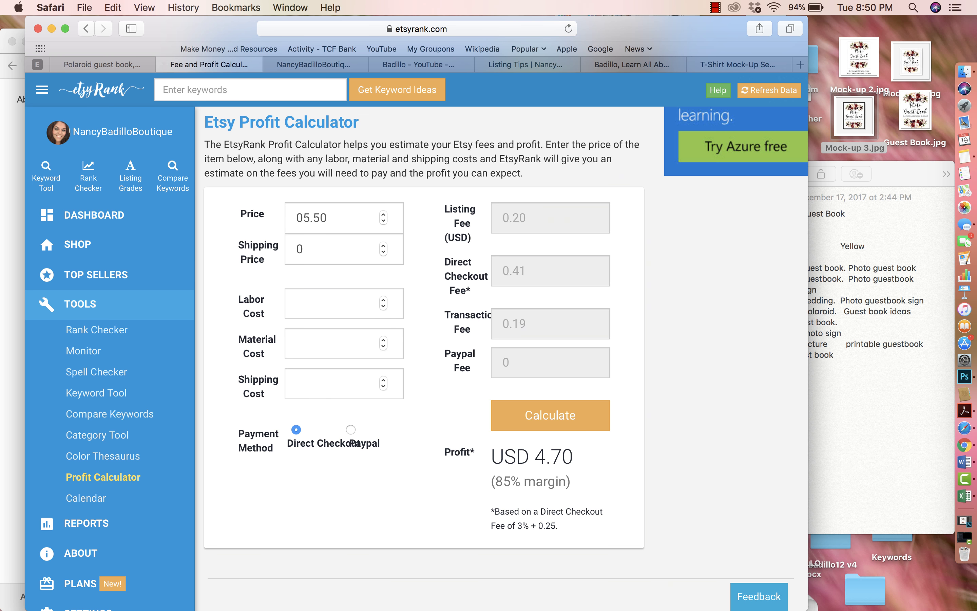
- Return to the Etsy listing and set its price to $5.00
{"action": "left_click", "coordinate": [101, 64]}
{"action": "scroll", "coordinate": [495, 323], "scroll_direction": "up", "scroll_amount": 5}
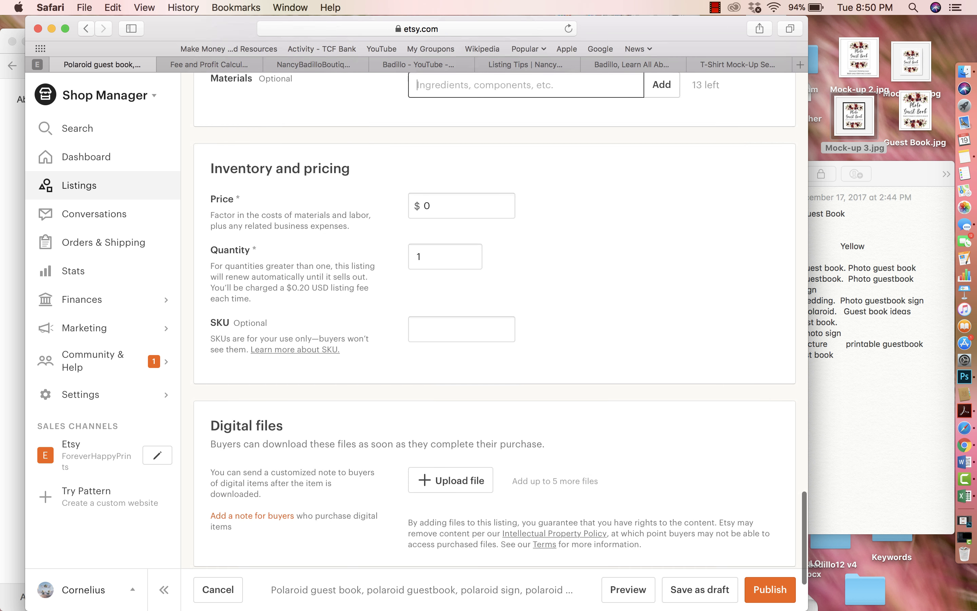
{"action": "scroll", "coordinate": [495, 323], "scroll_direction": "down", "scroll_amount": 5}
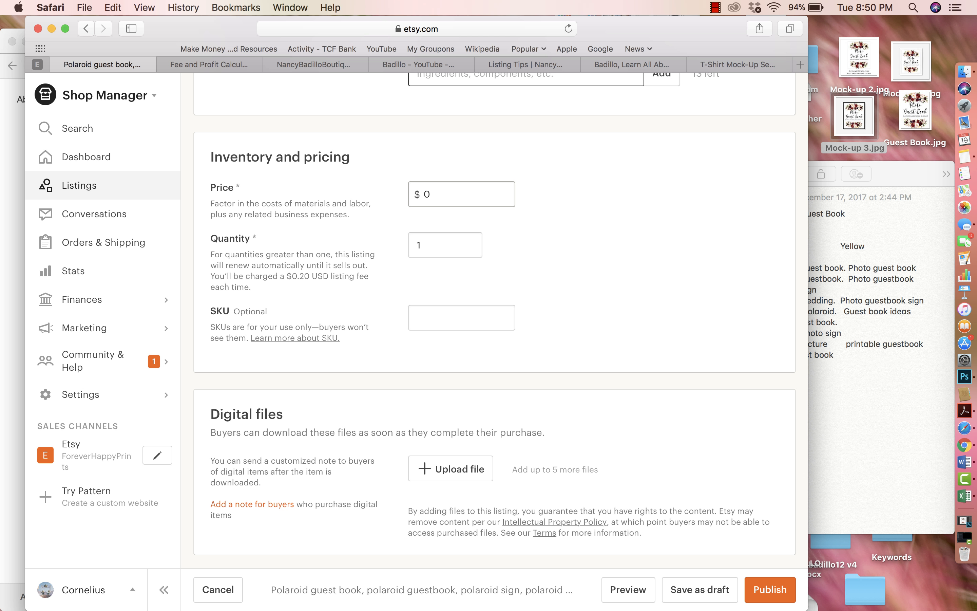
{"action": "left_click", "coordinate": [461, 194]}
{"action": "key", "text": "BackSpace"}
{"action": "type", "text": "5"}
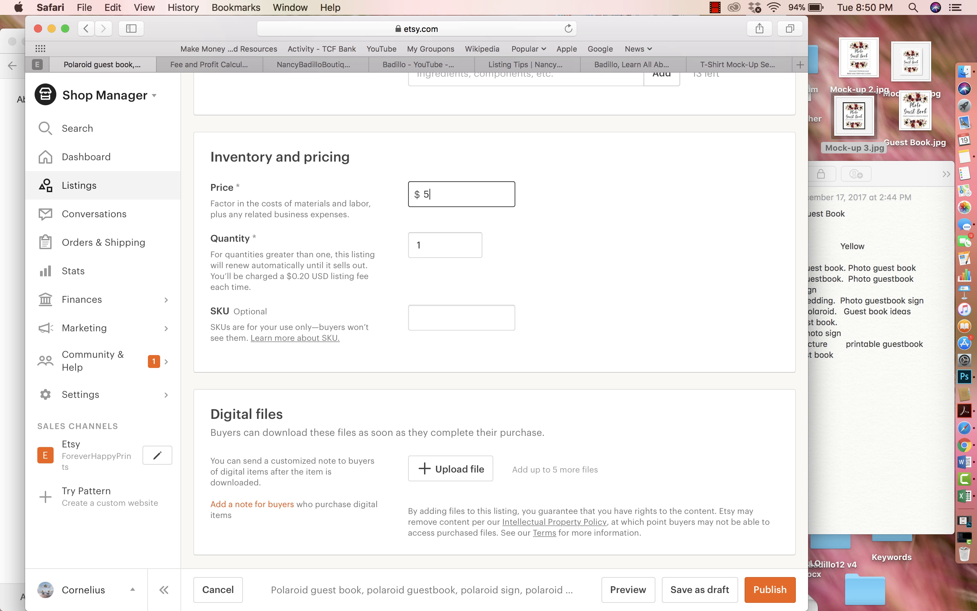
{"action": "type", "text": ".00"}
- Set the listing's quantity to 999
{"action": "key", "text": "Tab"}
{"action": "key", "text": "BackSpace"}
{"action": "type", "text": "999"}
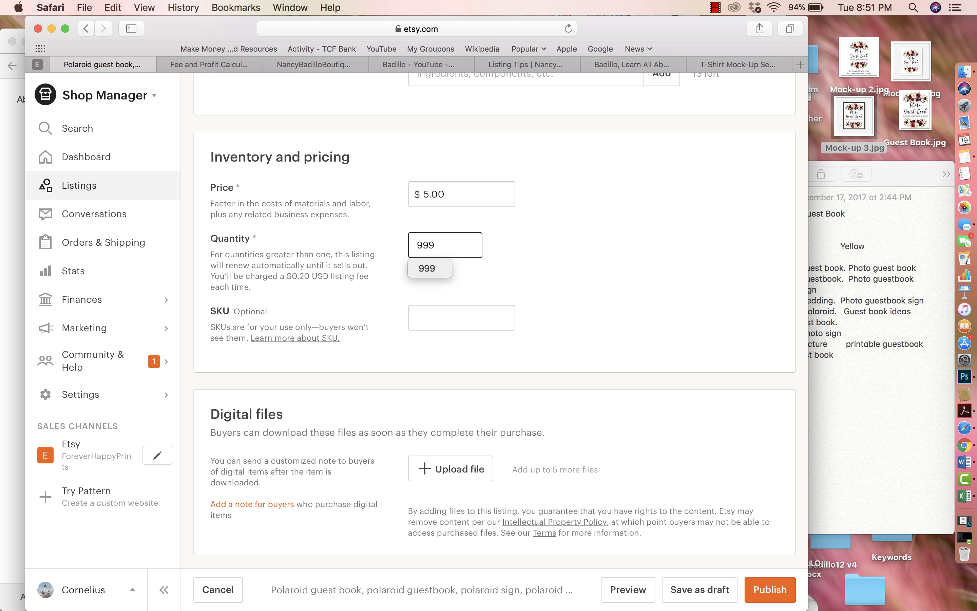
- Replace the listing's quantity with 7 and proceed to the empty SKU field
{"action": "key", "text": "BackSpace"}
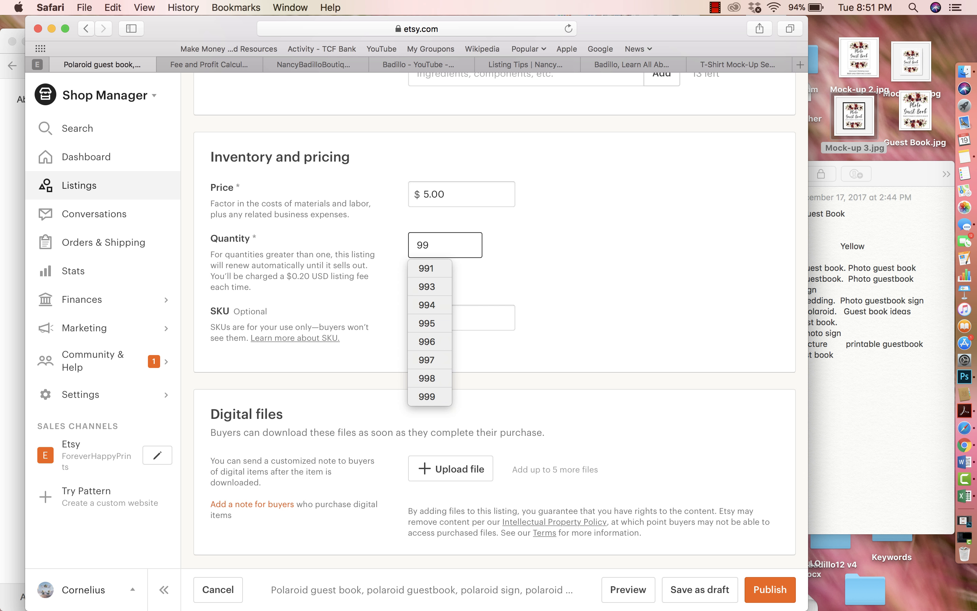
{"action": "key", "text": "BackSpace"}
{"action": "key", "text": "BackSpace"}
{"action": "type", "text": "7"}
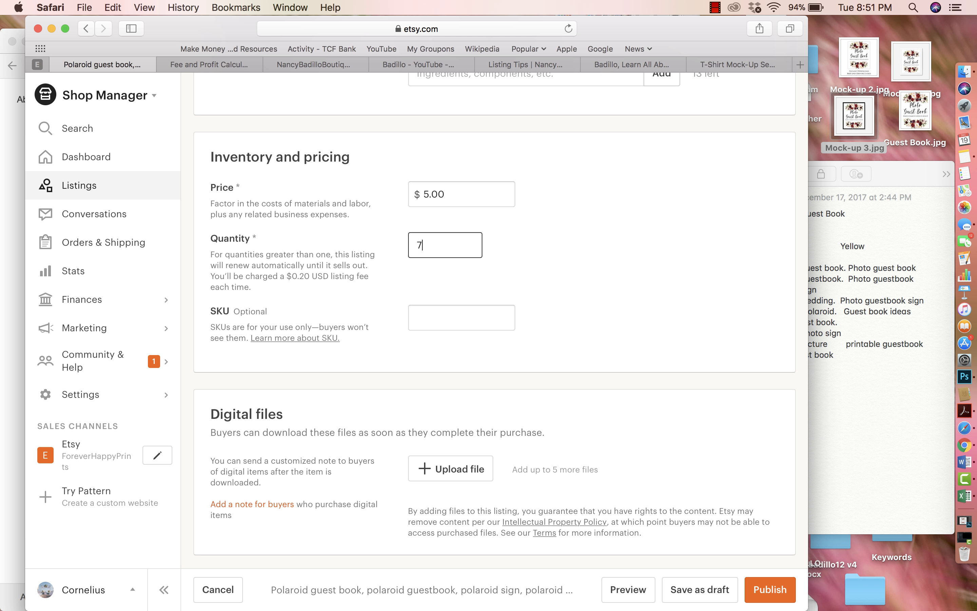
{"action": "left_click", "coordinate": [462, 318]}
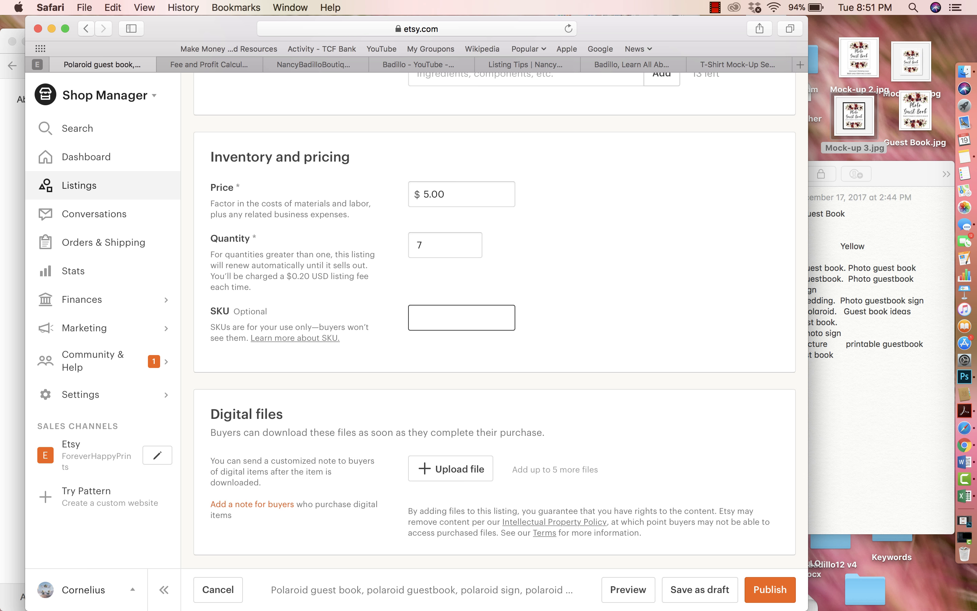
- Review the available shop sections for the listing and keep Wedding Decorations selected
{"action": "scroll", "coordinate": [500, 320], "scroll_direction": "up", "scroll_amount": 10}
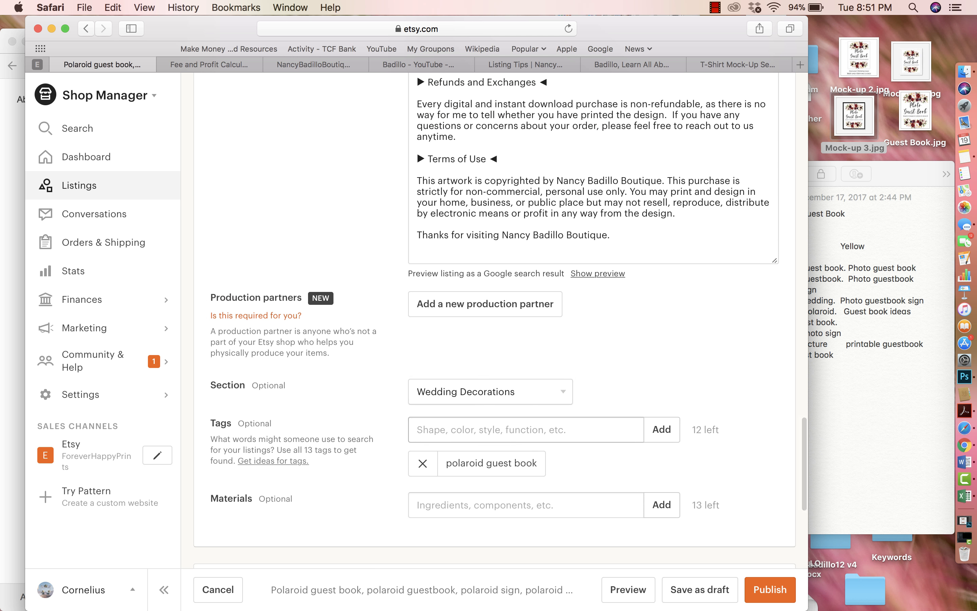
{"action": "left_click", "coordinate": [485, 392]}
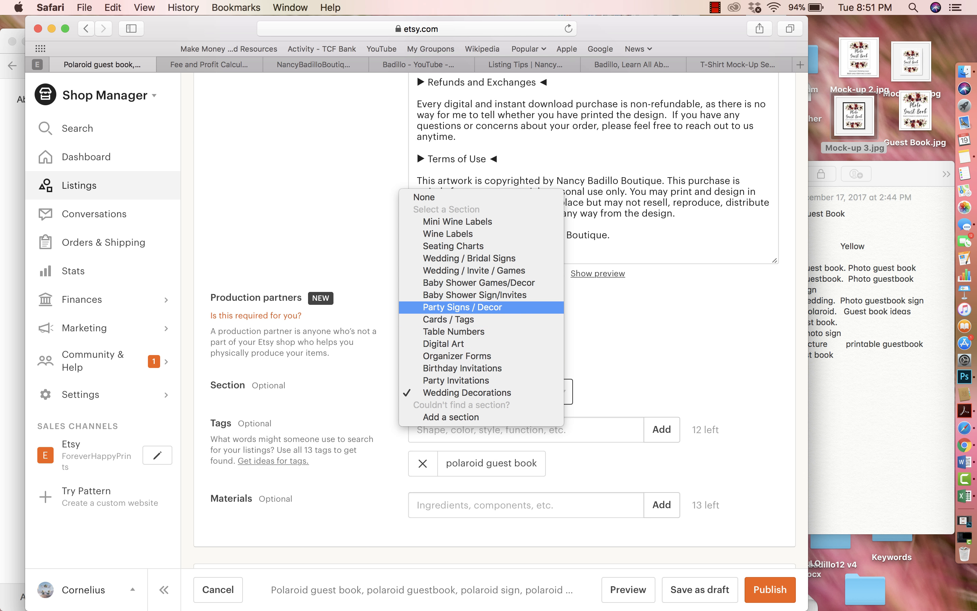
{"action": "key", "text": "Return"}
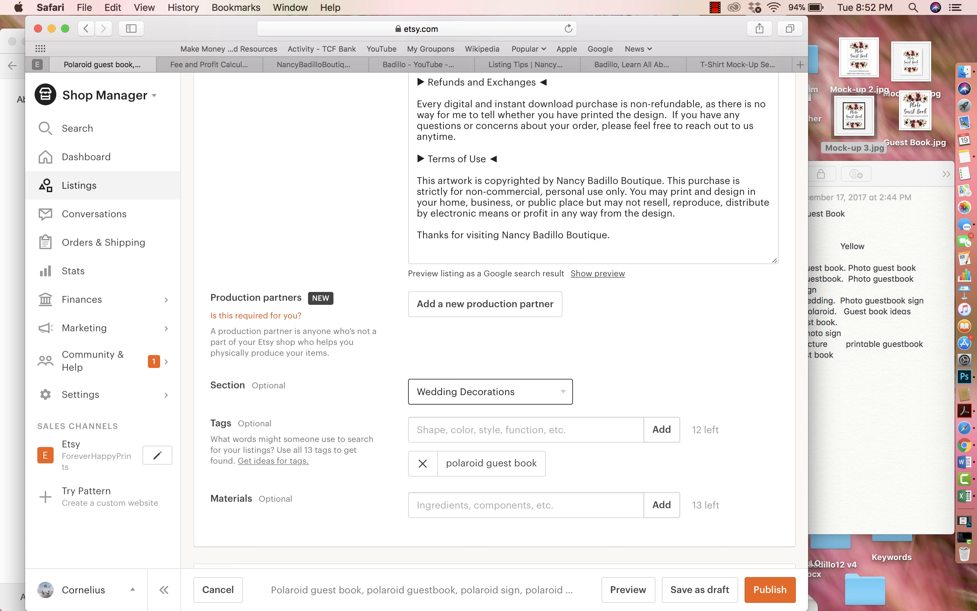
- Set the listing's SKU to 100 in the inventory and pricing details
{"action": "scroll", "coordinate": [500, 339], "scroll_direction": "down", "scroll_amount": 12}
{"action": "scroll", "coordinate": [500, 339], "scroll_direction": "up", "scroll_amount": 5}
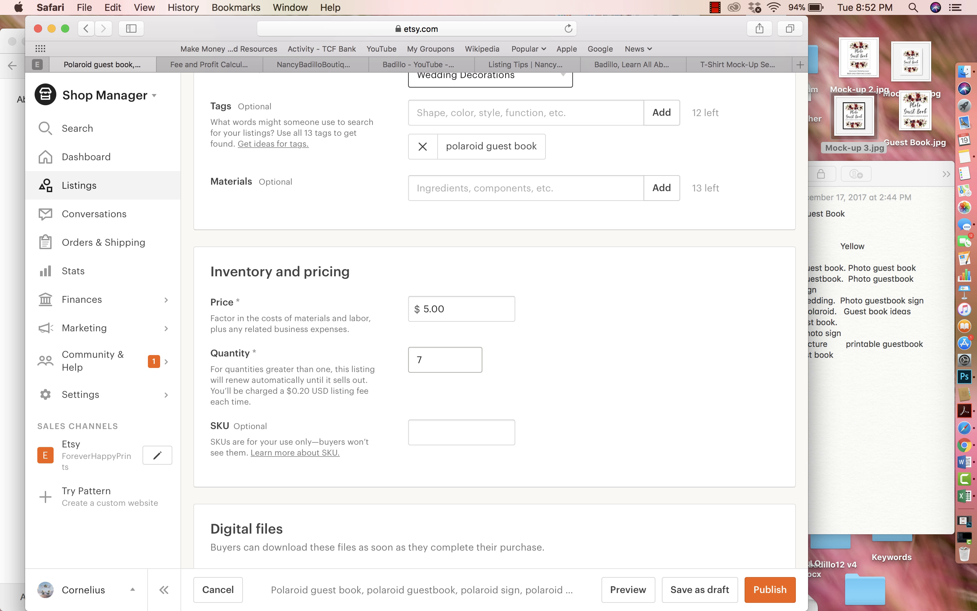
{"action": "left_click", "coordinate": [462, 432]}
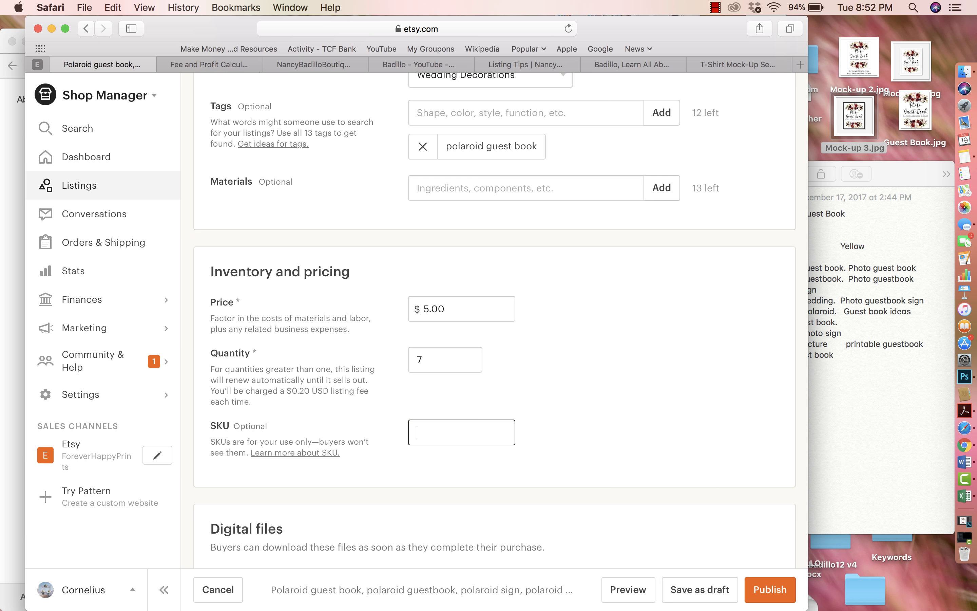
{"action": "type", "text": "100"}
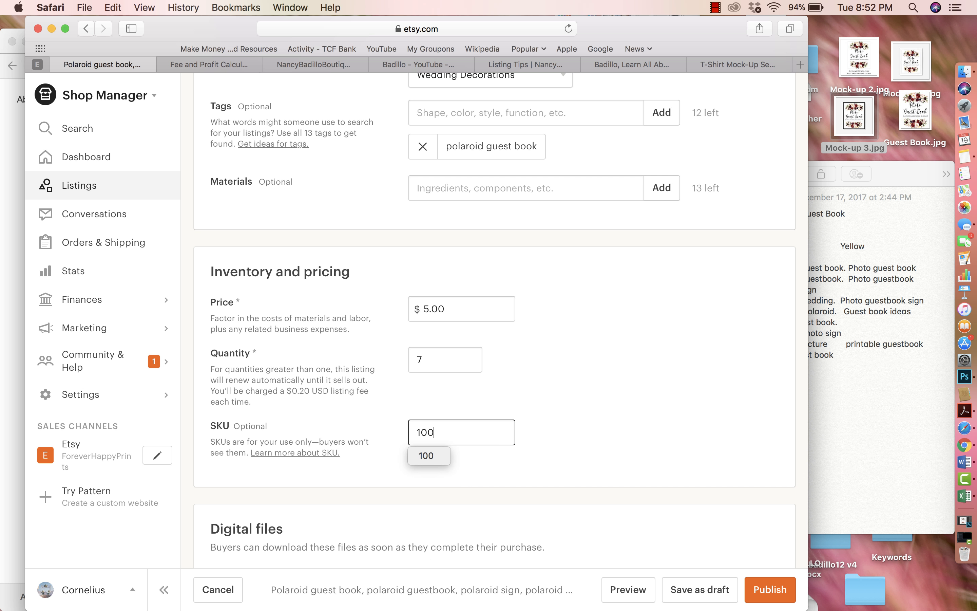
- Change the listing's type to Physical in the listing details
{"action": "scroll", "coordinate": [499, 340], "scroll_direction": "down", "scroll_amount": 2}
{"action": "scroll", "coordinate": [500, 337], "scroll_direction": "down", "scroll_amount": 3}
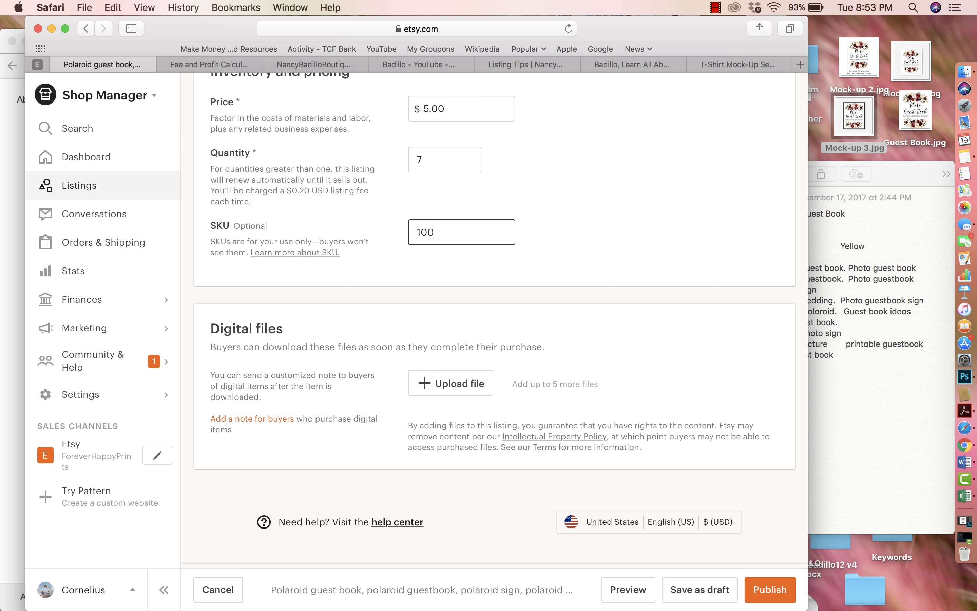
{"action": "scroll", "coordinate": [495, 319], "scroll_direction": "up", "scroll_amount": 15}
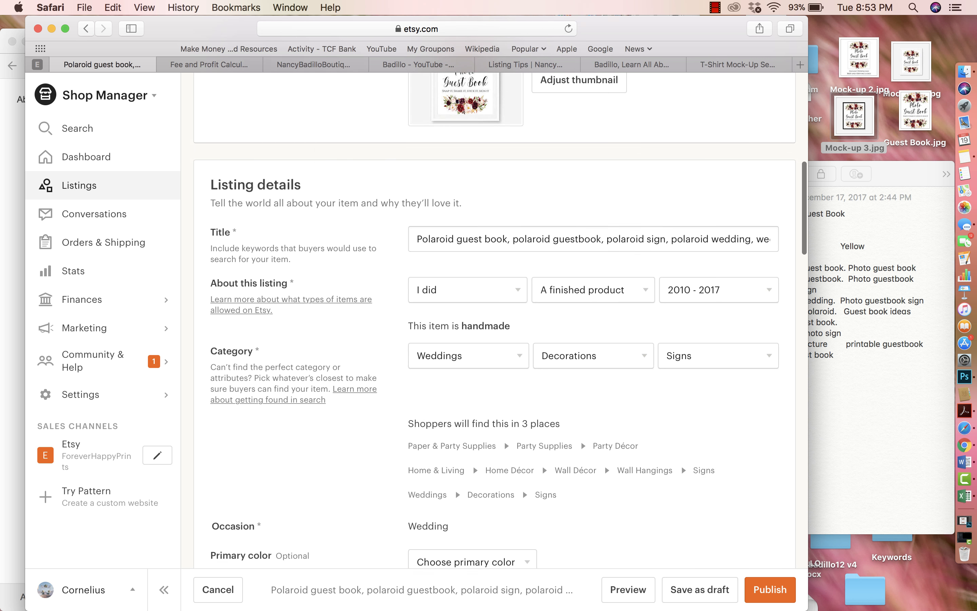
{"action": "scroll", "coordinate": [605, 311], "scroll_direction": "down", "scroll_amount": 12}
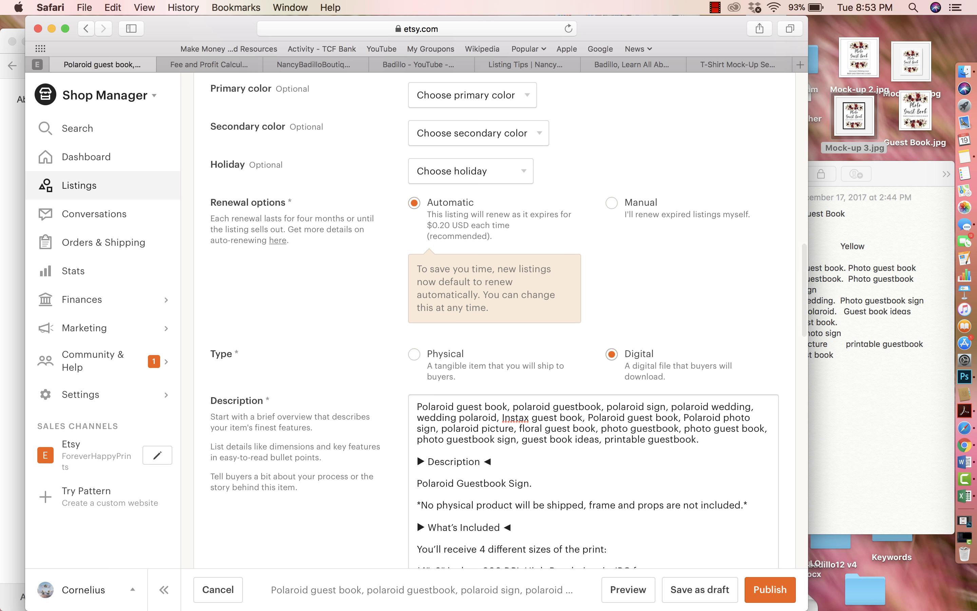
{"action": "left_click", "coordinate": [414, 354]}
- Try the FREE SHIPPING profile in the shipping options and switch back to entering custom shipping options
{"action": "scroll", "coordinate": [566, 436], "scroll_direction": "down", "scroll_amount": 10}
{"action": "scroll", "coordinate": [500, 320], "scroll_direction": "down", "scroll_amount": 15}
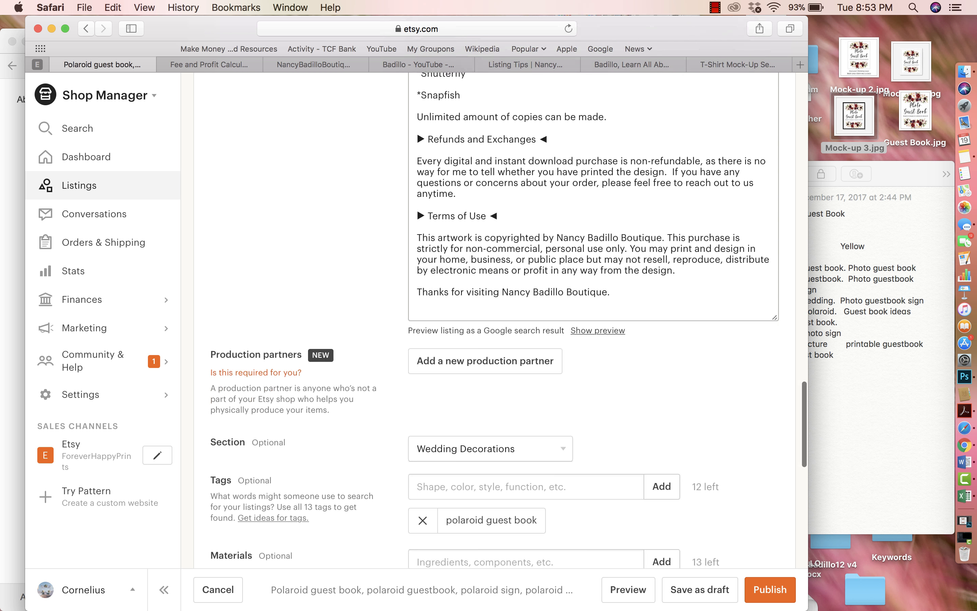
{"action": "scroll", "coordinate": [500, 320], "scroll_direction": "down", "scroll_amount": 8}
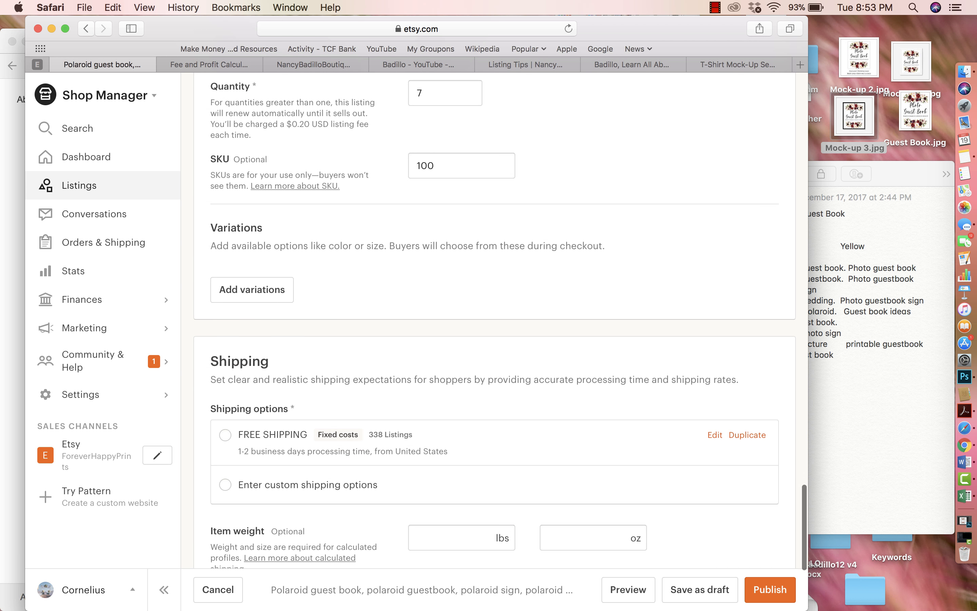
{"action": "scroll", "coordinate": [500, 320], "scroll_direction": "up", "scroll_amount": 5}
{"action": "scroll", "coordinate": [499, 320], "scroll_direction": "up", "scroll_amount": 2}
{"action": "scroll", "coordinate": [500, 320], "scroll_direction": "down", "scroll_amount": 8}
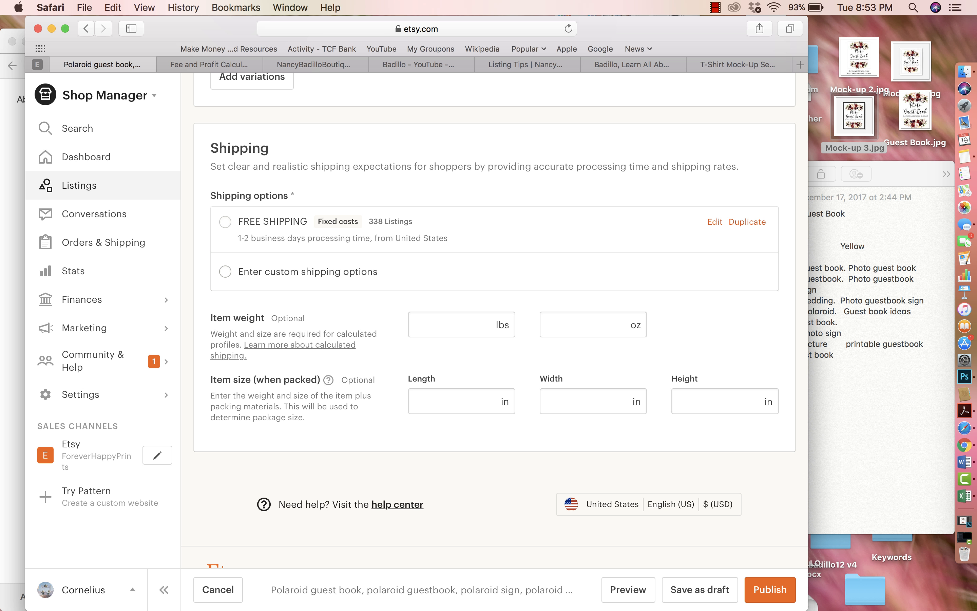
{"action": "left_click", "coordinate": [225, 271]}
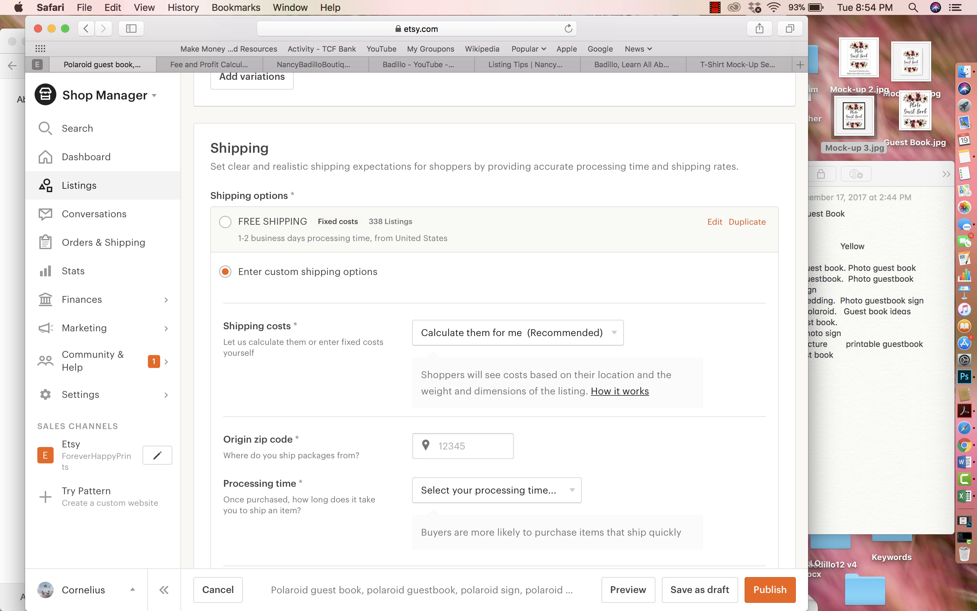
{"action": "left_click", "coordinate": [225, 222]}
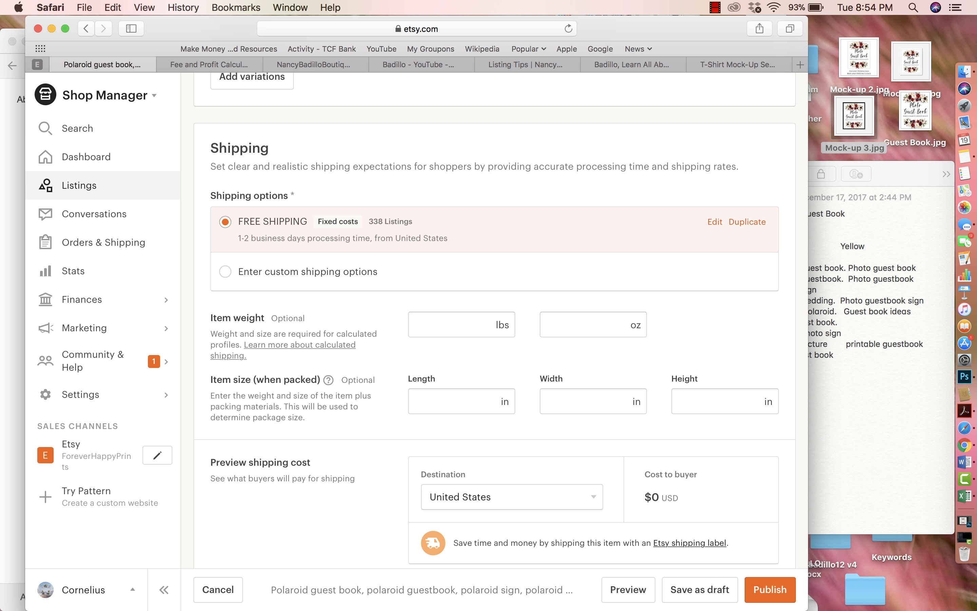
{"action": "left_click", "coordinate": [225, 272]}
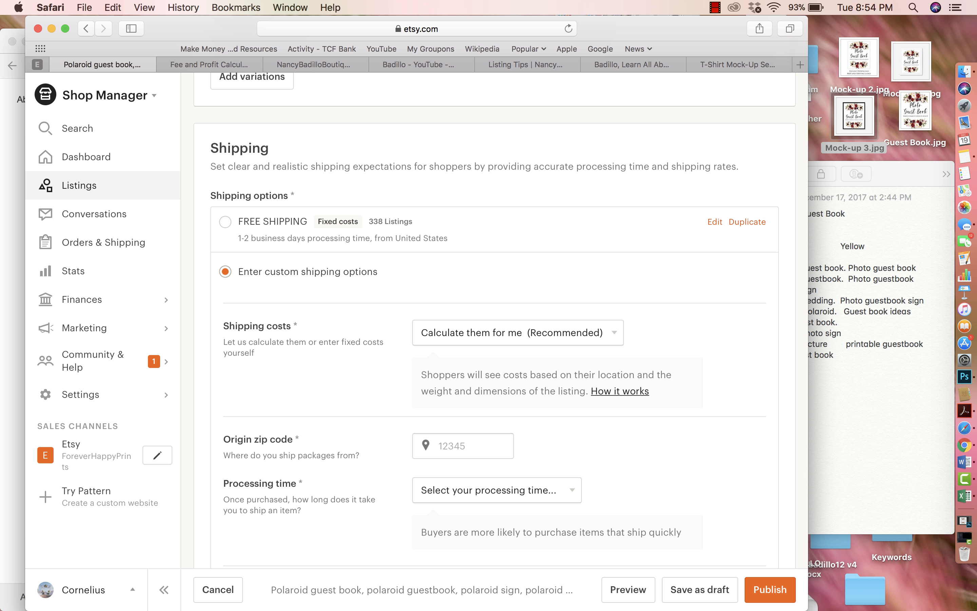
- Examine the processing time choices, the remaining custom shipping settings, and the item weight and size fields
{"action": "left_click", "coordinate": [497, 489]}
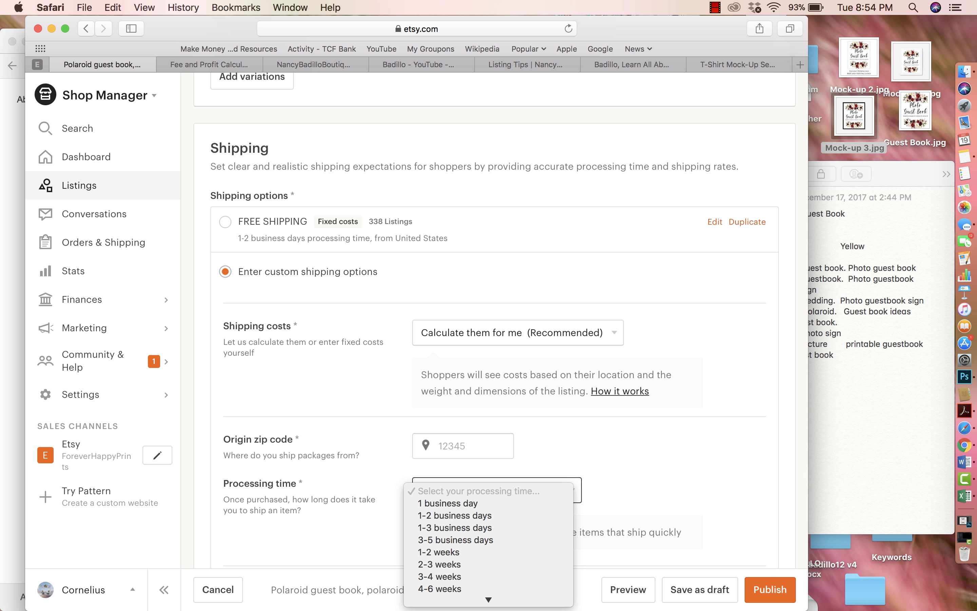
{"action": "scroll", "coordinate": [490, 323], "scroll_direction": "down", "scroll_amount": 5}
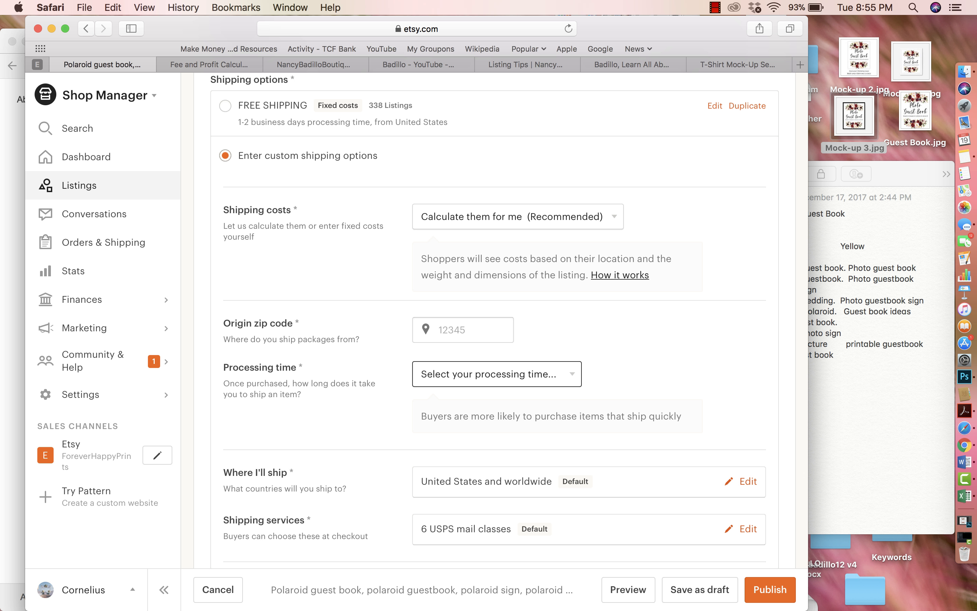
{"action": "scroll", "coordinate": [489, 323], "scroll_direction": "down", "scroll_amount": 10}
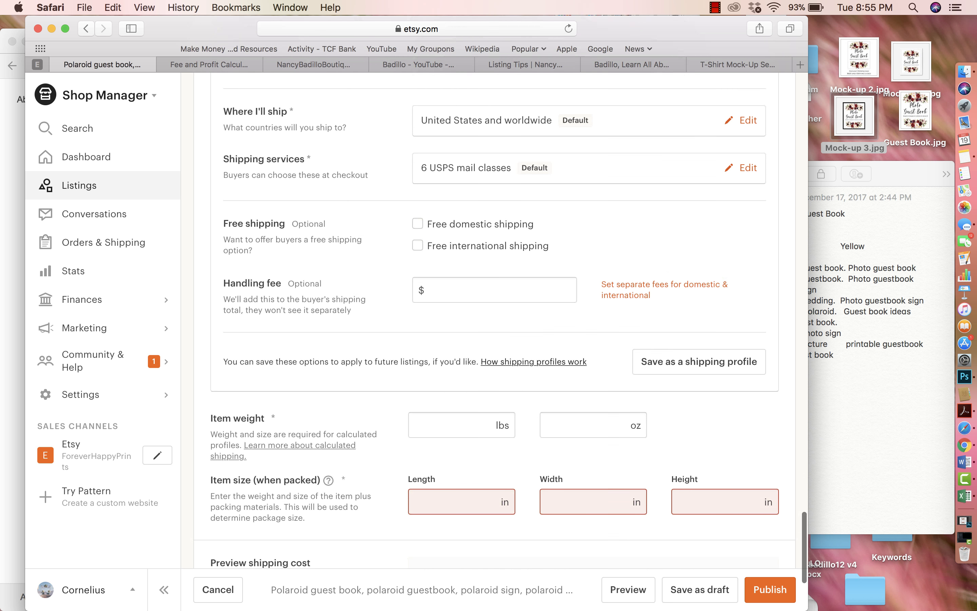
{"action": "scroll", "coordinate": [489, 323], "scroll_direction": "down", "scroll_amount": 4}
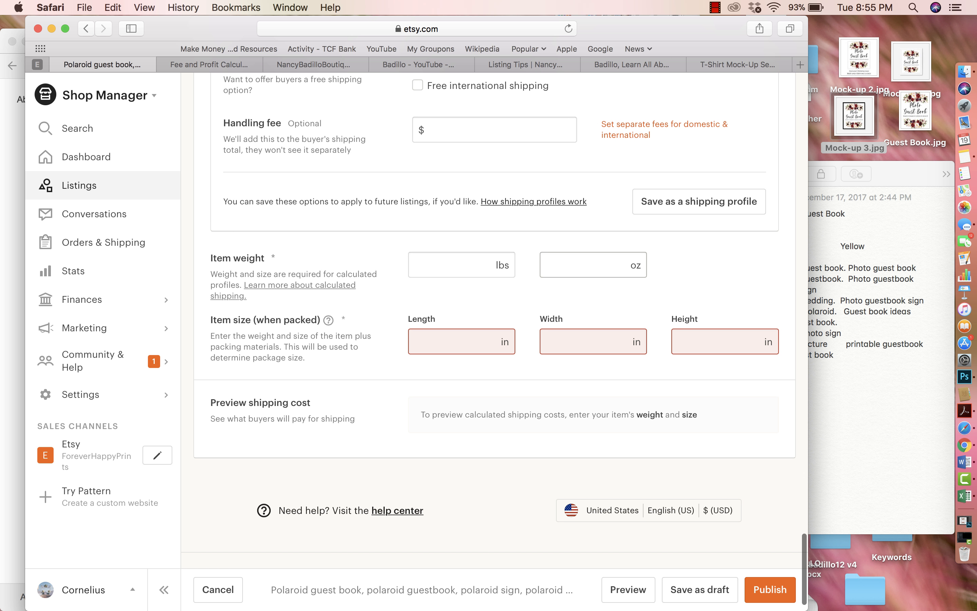
{"action": "left_click", "coordinate": [452, 265]}
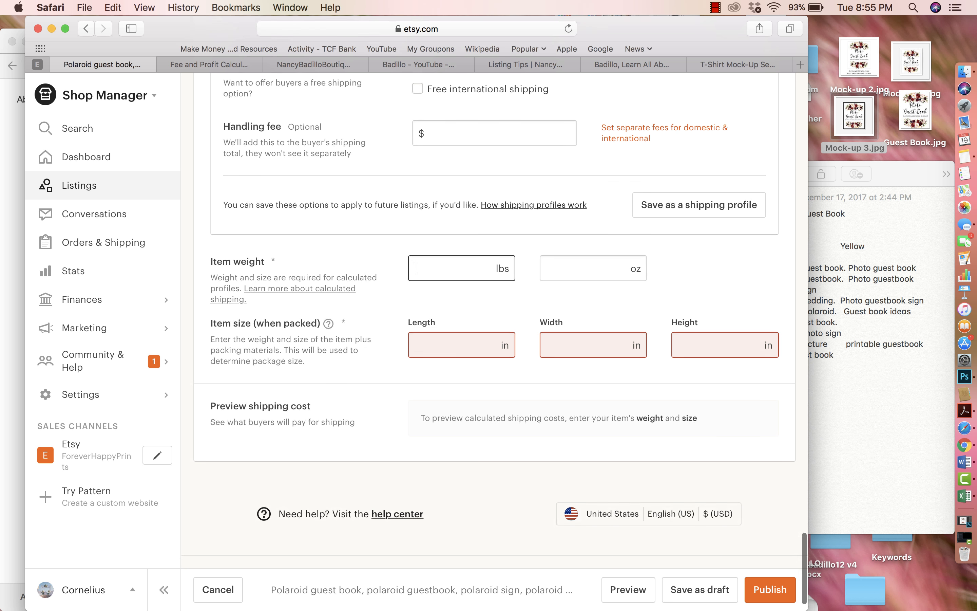
{"action": "scroll", "coordinate": [495, 319], "scroll_direction": "up", "scroll_amount": 10}
{"action": "scroll", "coordinate": [494, 319], "scroll_direction": "up", "scroll_amount": 8}
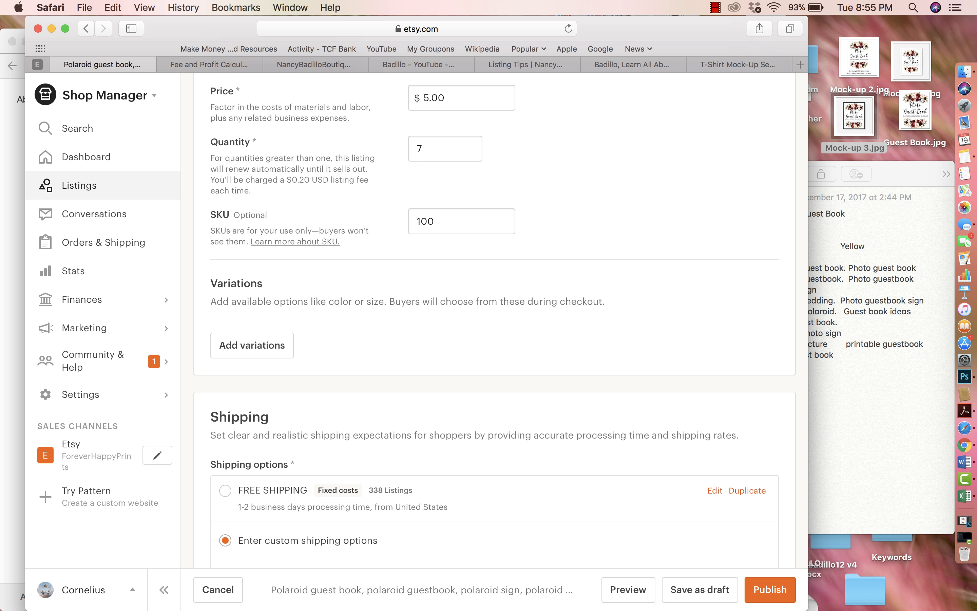
{"action": "scroll", "coordinate": [605, 243], "scroll_direction": "up", "scroll_amount": 20}
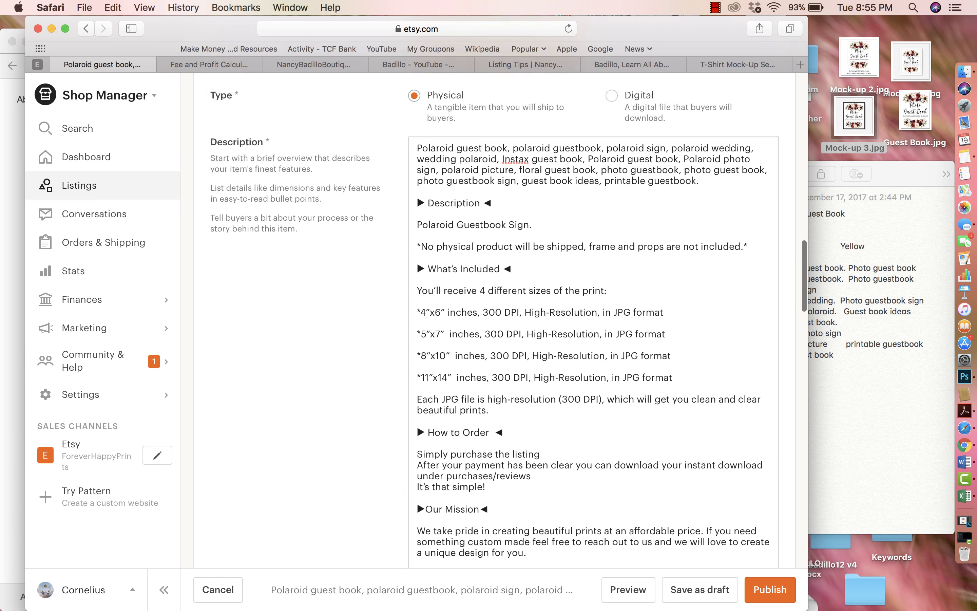
{"action": "scroll", "coordinate": [508, 320], "scroll_direction": "up", "scroll_amount": 8}
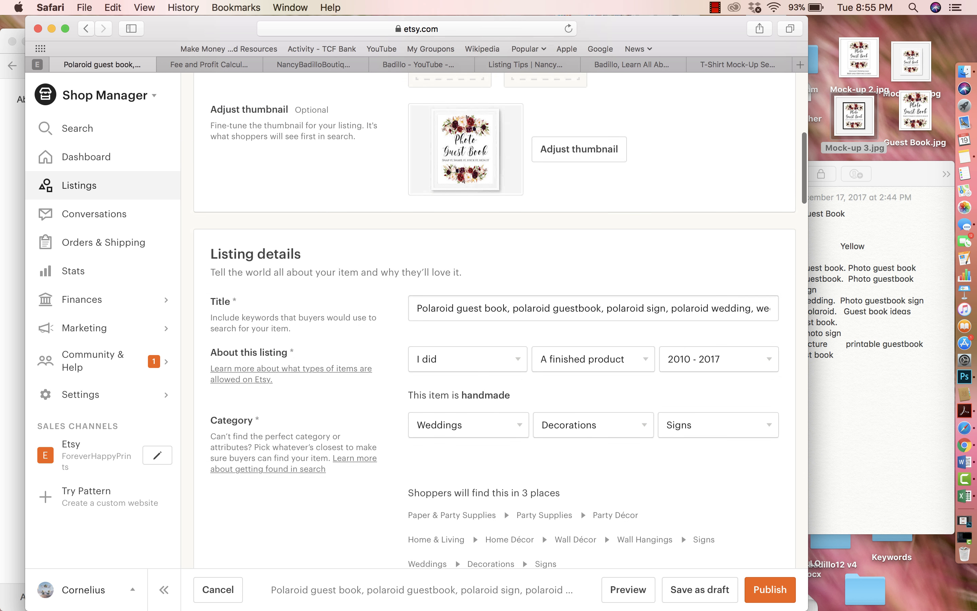
{"action": "scroll", "coordinate": [604, 539], "scroll_direction": "up", "scroll_amount": 10}
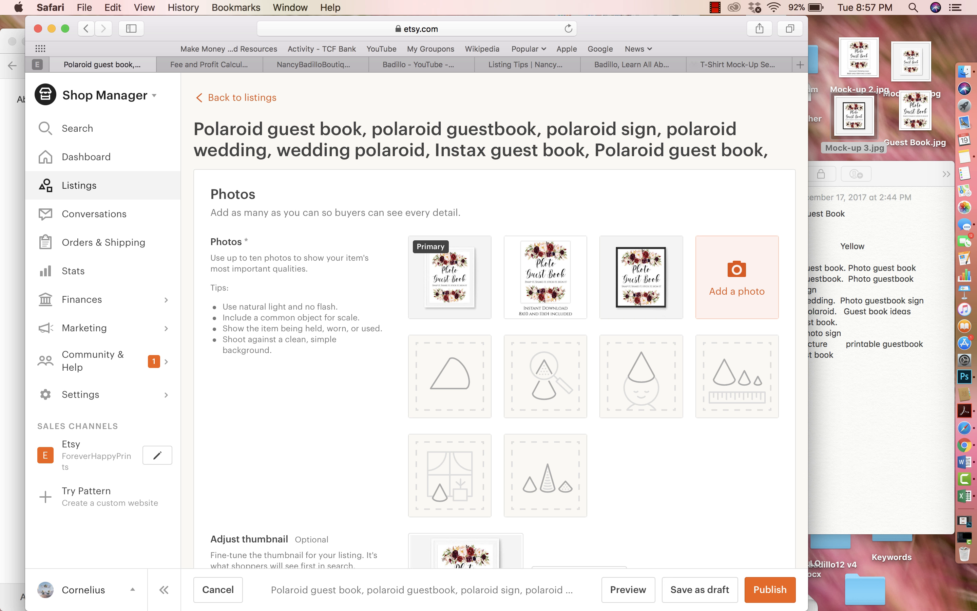
{"action": "left_click", "coordinate": [715, 7]}
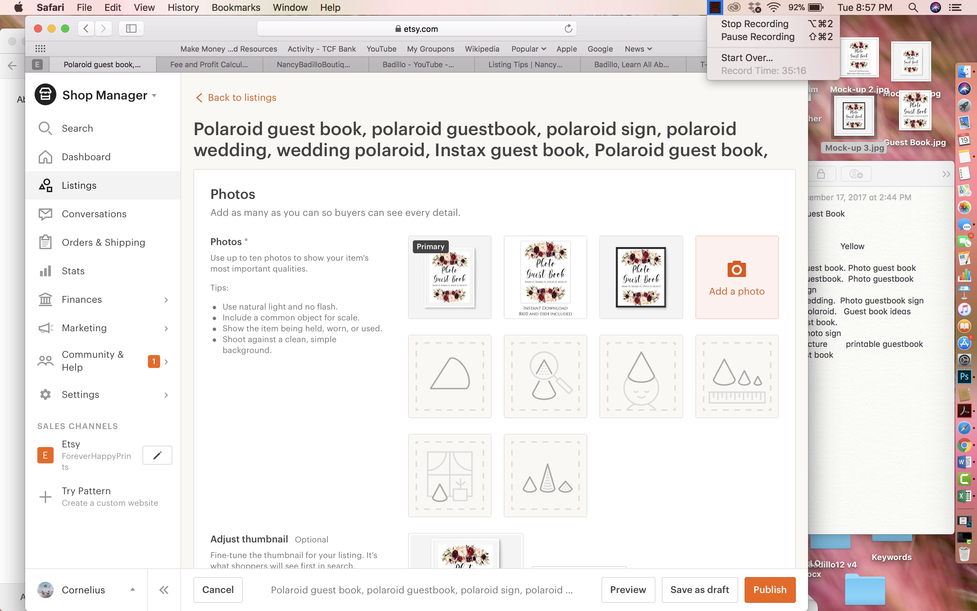